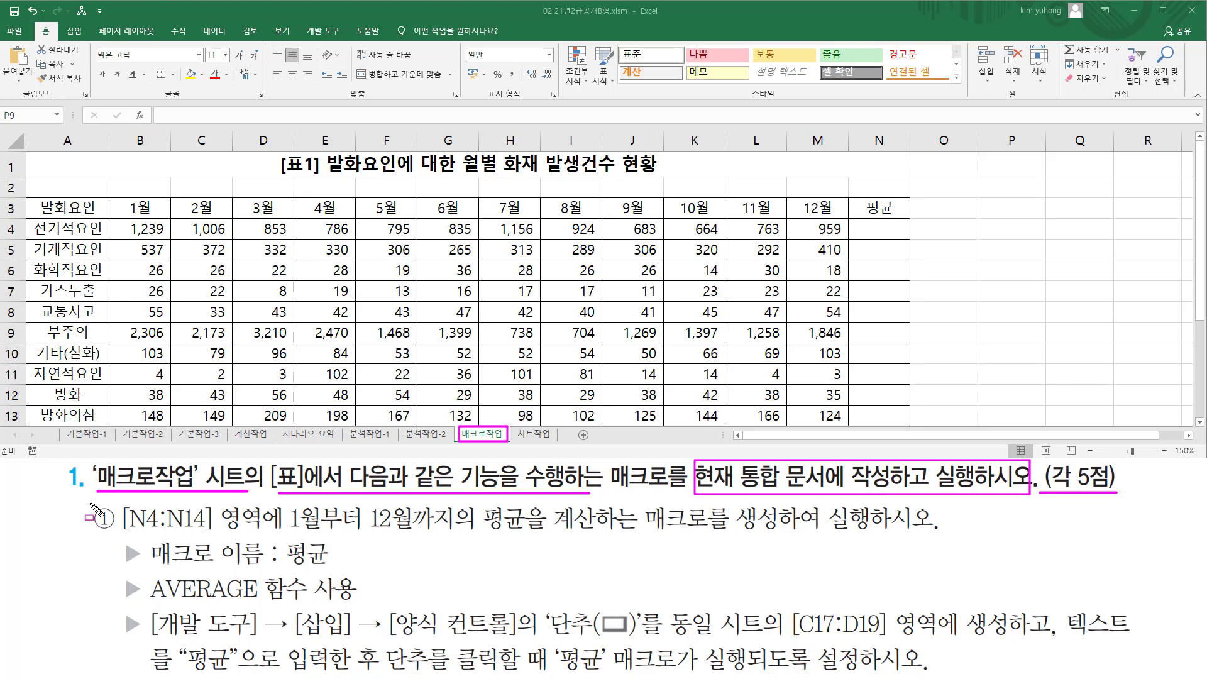
Read the instructions for the 평균 macro and examine the monthly data B4:M14 and the target range N4:N14
mouse_move(90, 503)
left_mouse_down()
mouse_move(113, 536)
mouse_move(217, 535)
left_mouse_up()
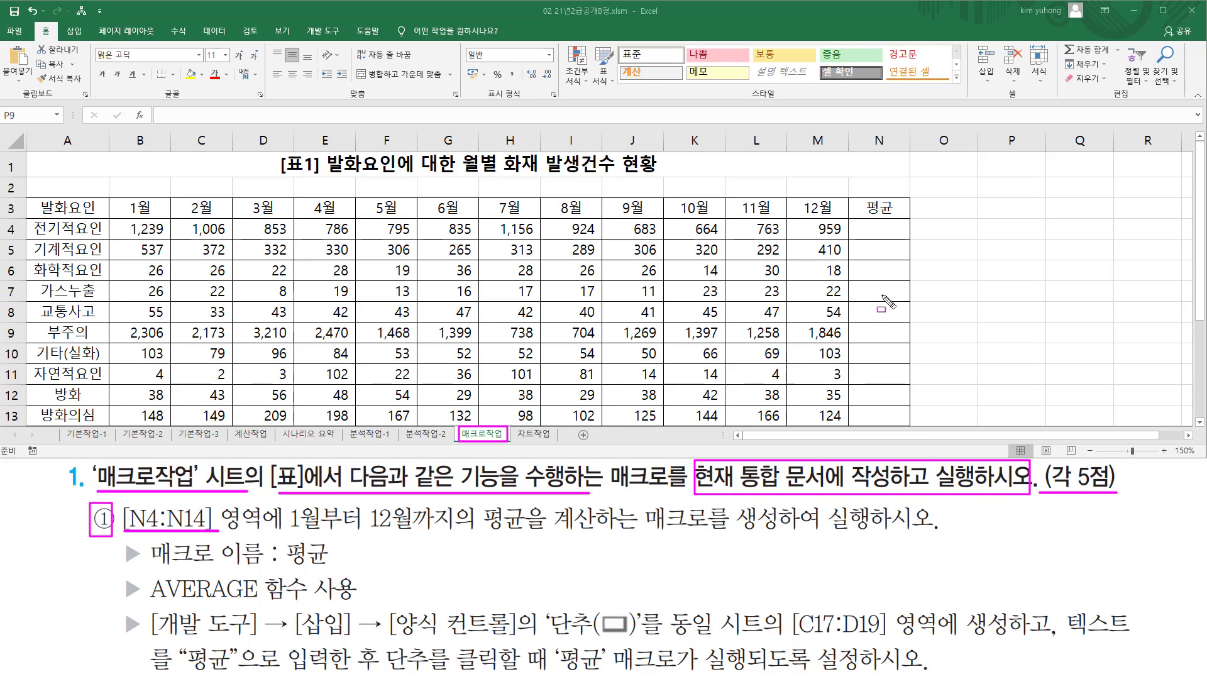
left_click_drag(859, 220, 905, 433)
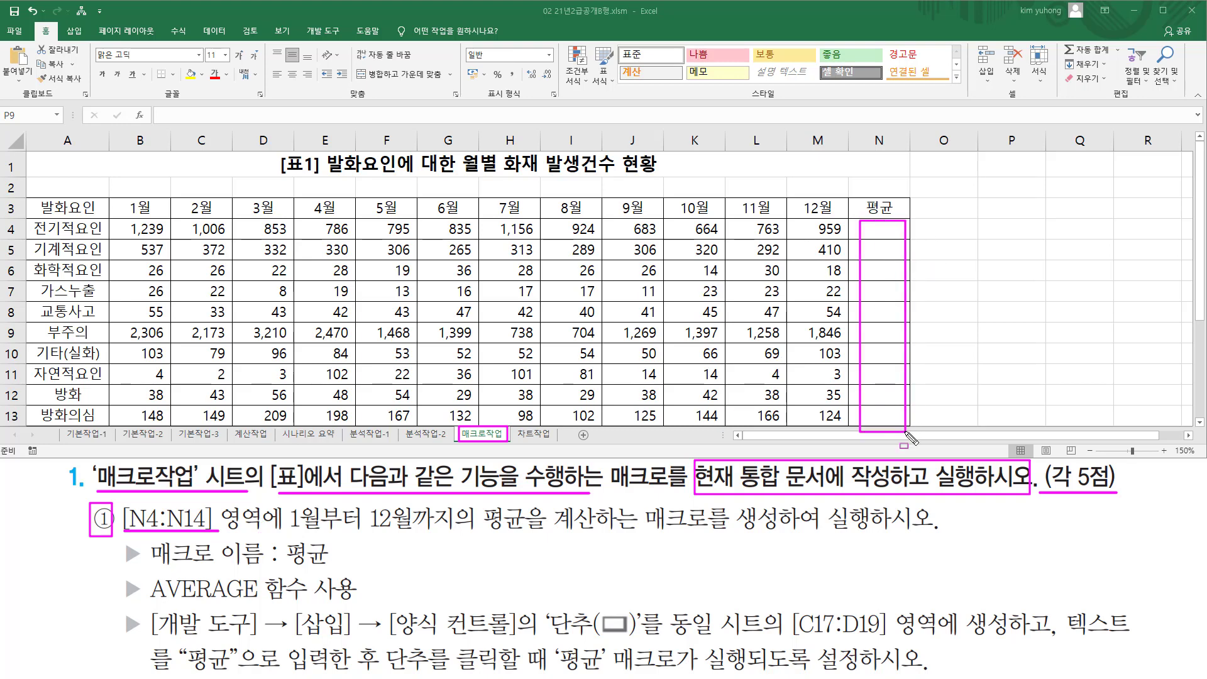
key("Escape")
left_click(1199, 424)
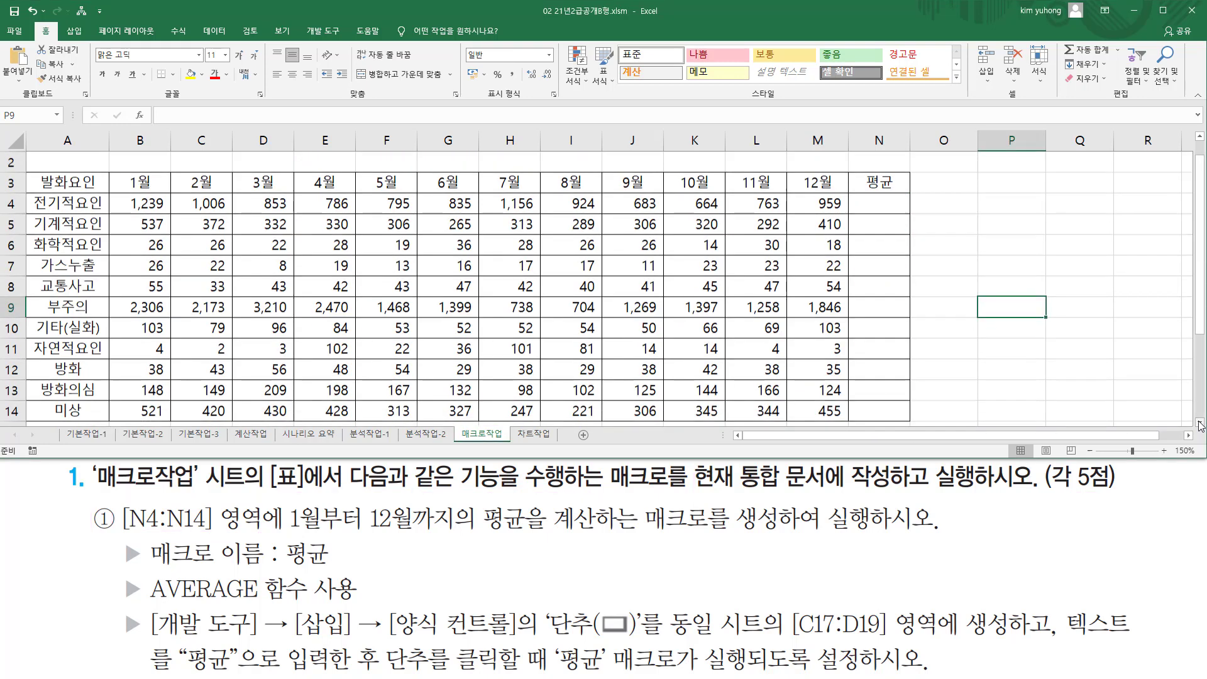
mouse_move(861, 203)
left_mouse_down()
mouse_move(911, 403)
mouse_move(903, 418)
left_mouse_up()
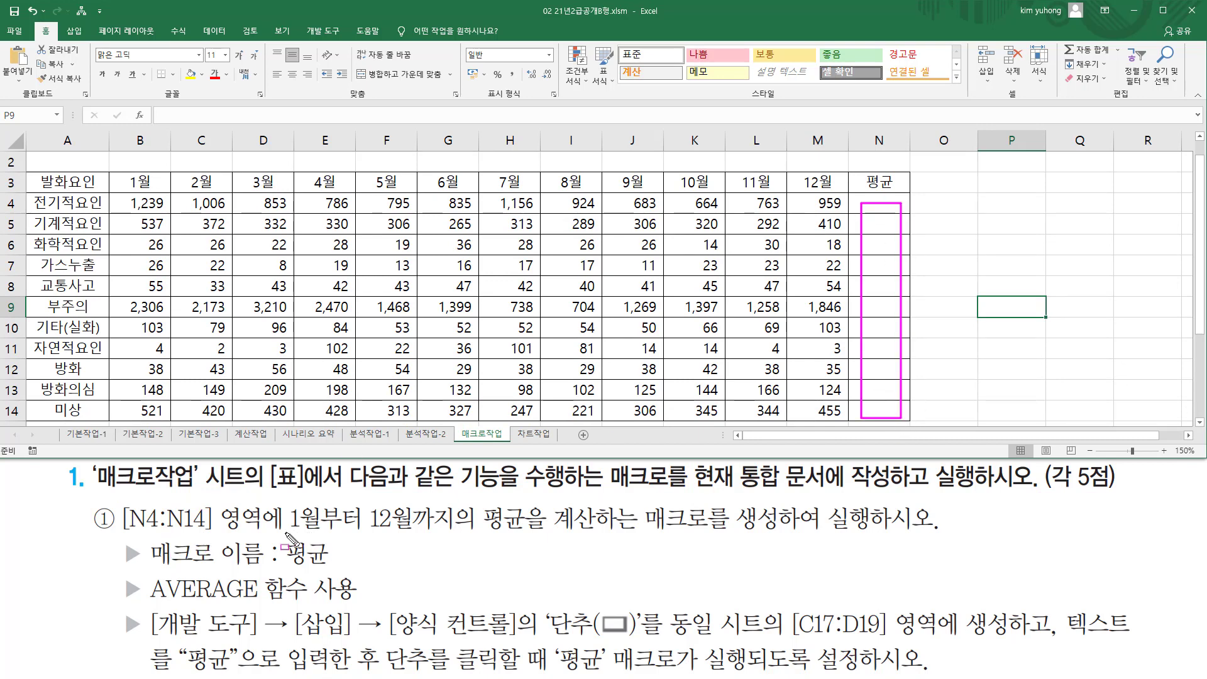
mouse_move(284, 533)
left_mouse_down()
mouse_move(461, 533)
mouse_move(453, 499)
left_mouse_up()
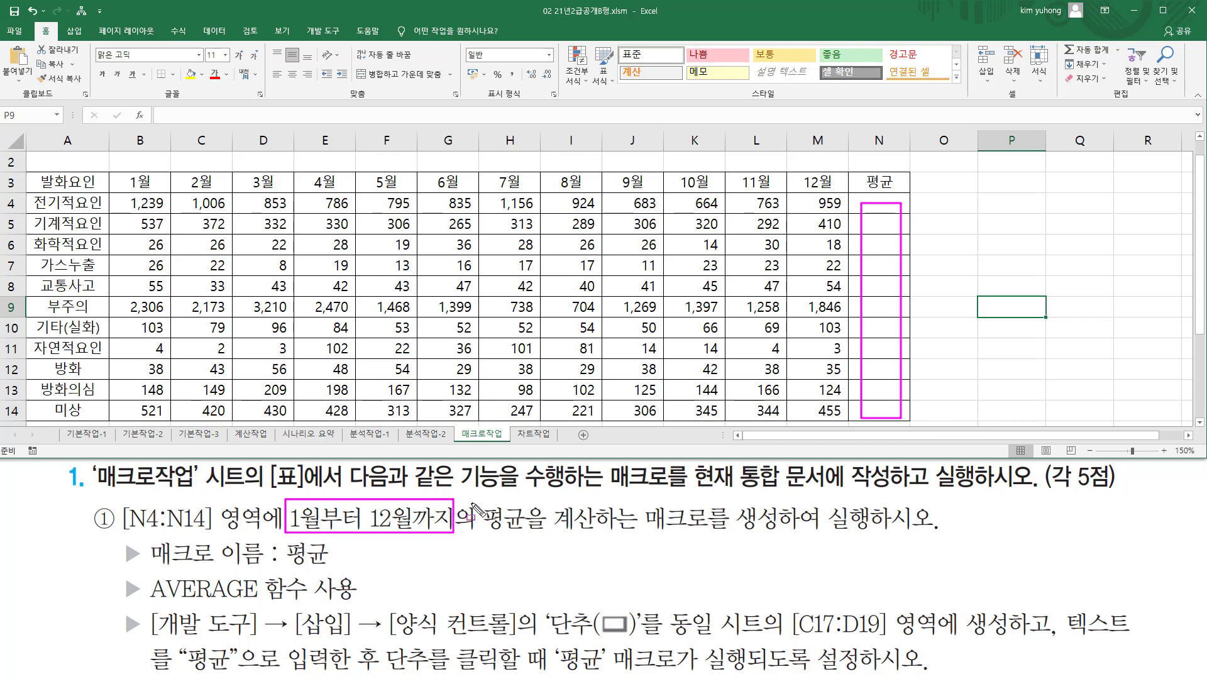
left_click_drag(488, 535, 905, 528)
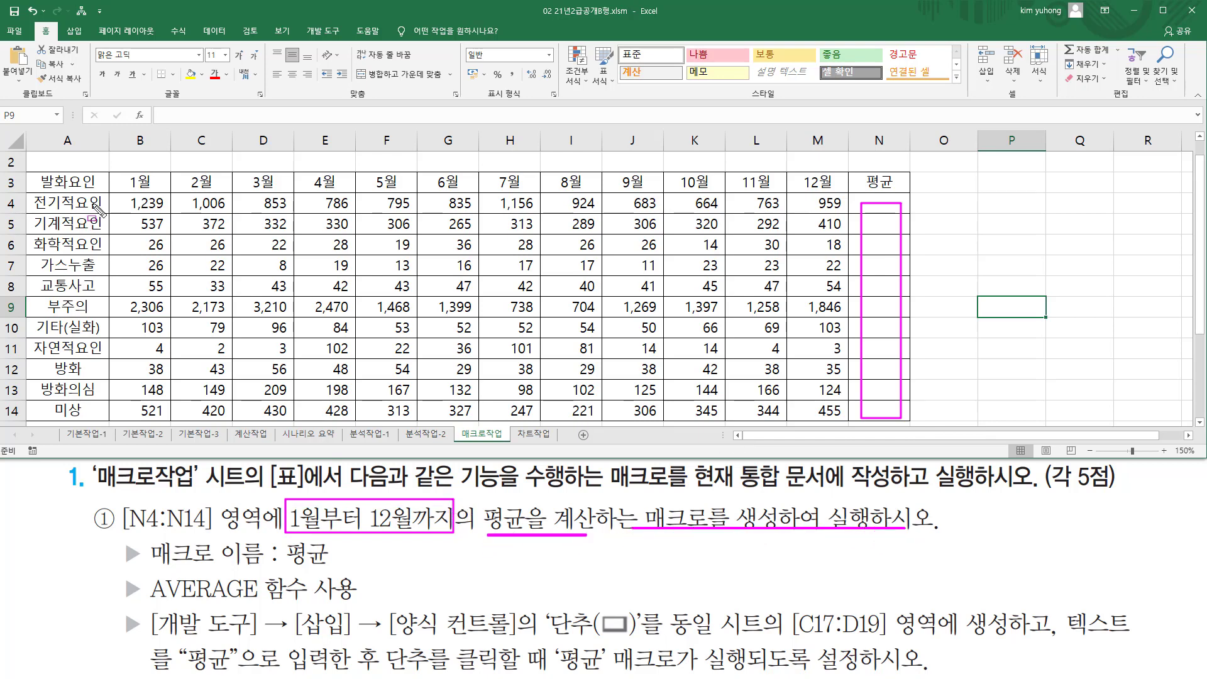
mouse_move(130, 194)
left_mouse_down()
mouse_move(837, 195)
mouse_move(127, 415)
mouse_move(846, 418)
left_mouse_up()
left_click_drag(877, 202, 892, 420)
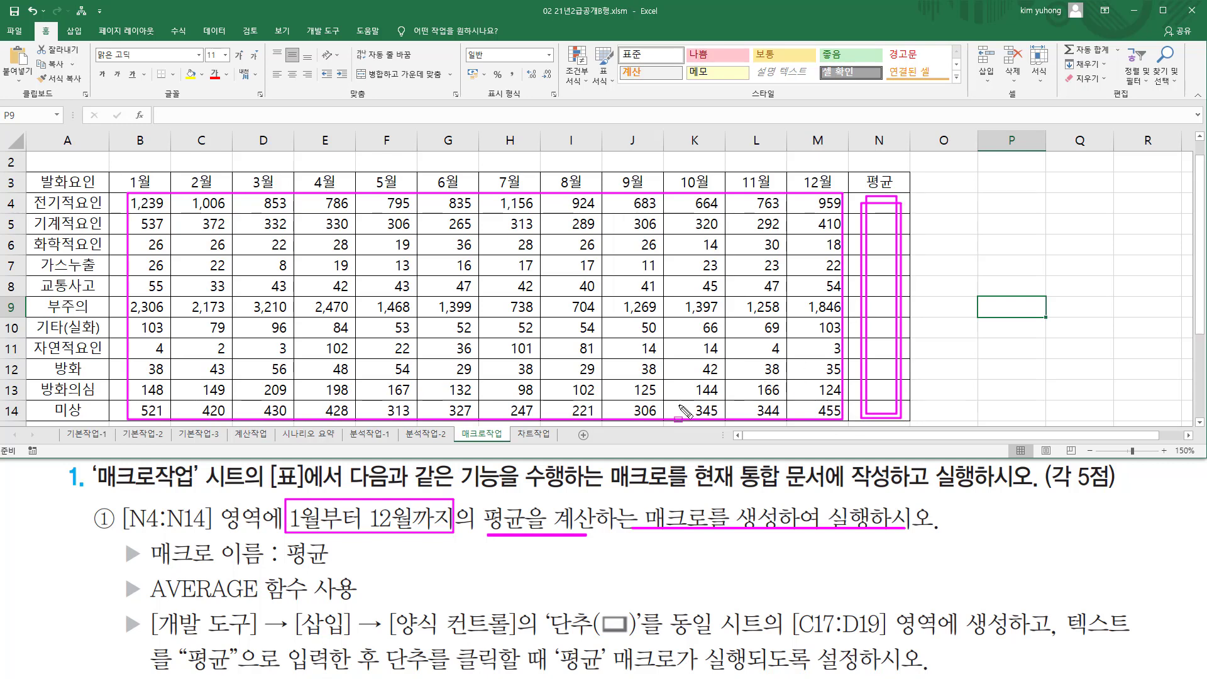
left_click_drag(288, 565, 329, 565)
mouse_move(146, 572)
left_mouse_down()
mouse_move(296, 622)
mouse_move(352, 622)
mouse_move(359, 604)
left_mouse_up()
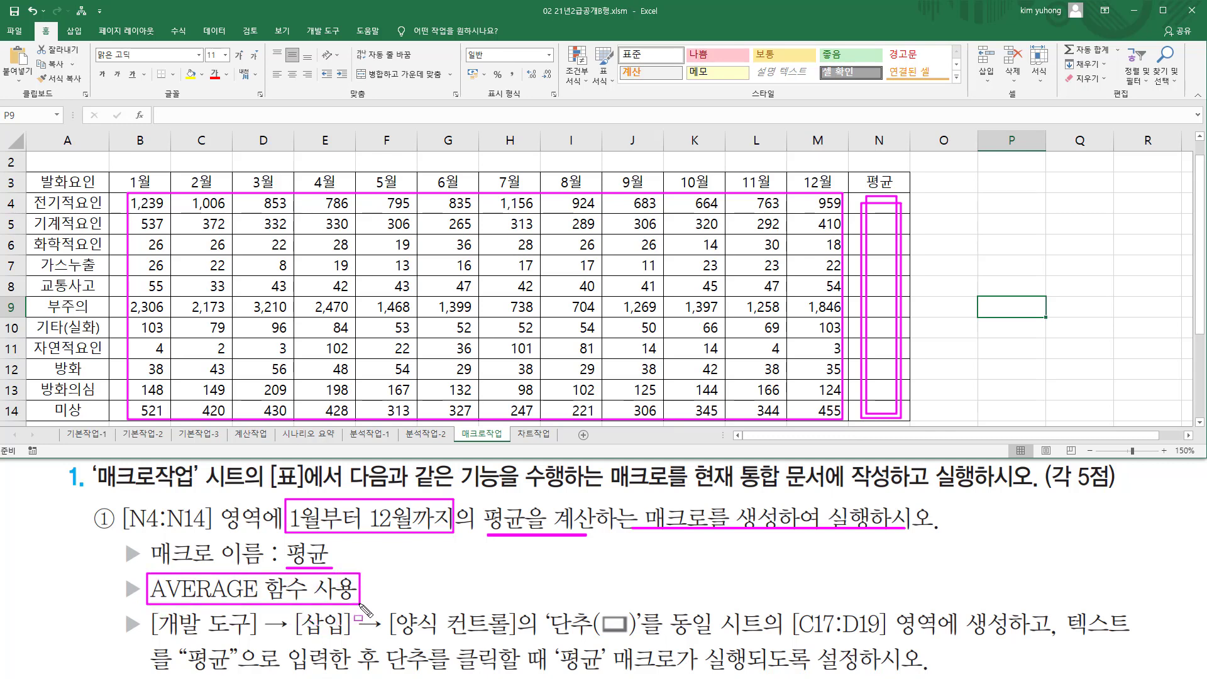
mouse_move(152, 639)
left_mouse_down()
mouse_move(514, 638)
mouse_move(517, 610)
mouse_move(552, 637)
mouse_move(638, 638)
left_mouse_up()
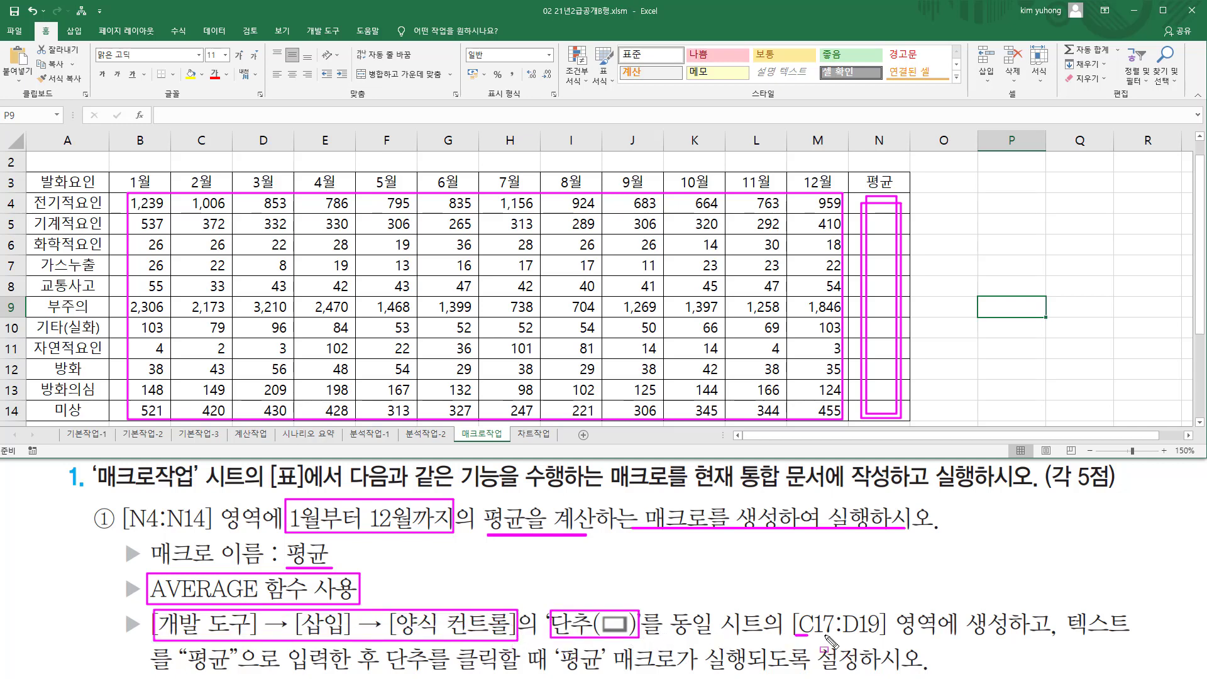
mouse_move(794, 648)
left_mouse_down()
mouse_move(883, 647)
mouse_move(887, 636)
left_mouse_up()
left_click_drag(192, 674, 225, 674)
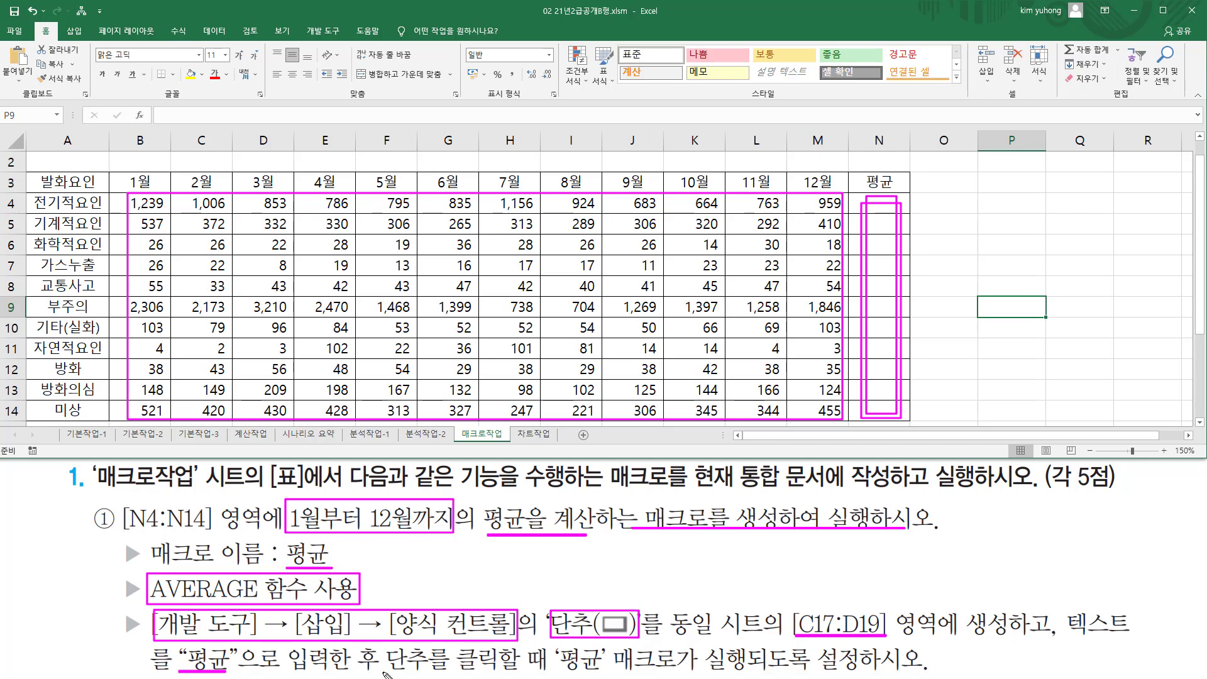
left_click_drag(381, 673, 918, 673)
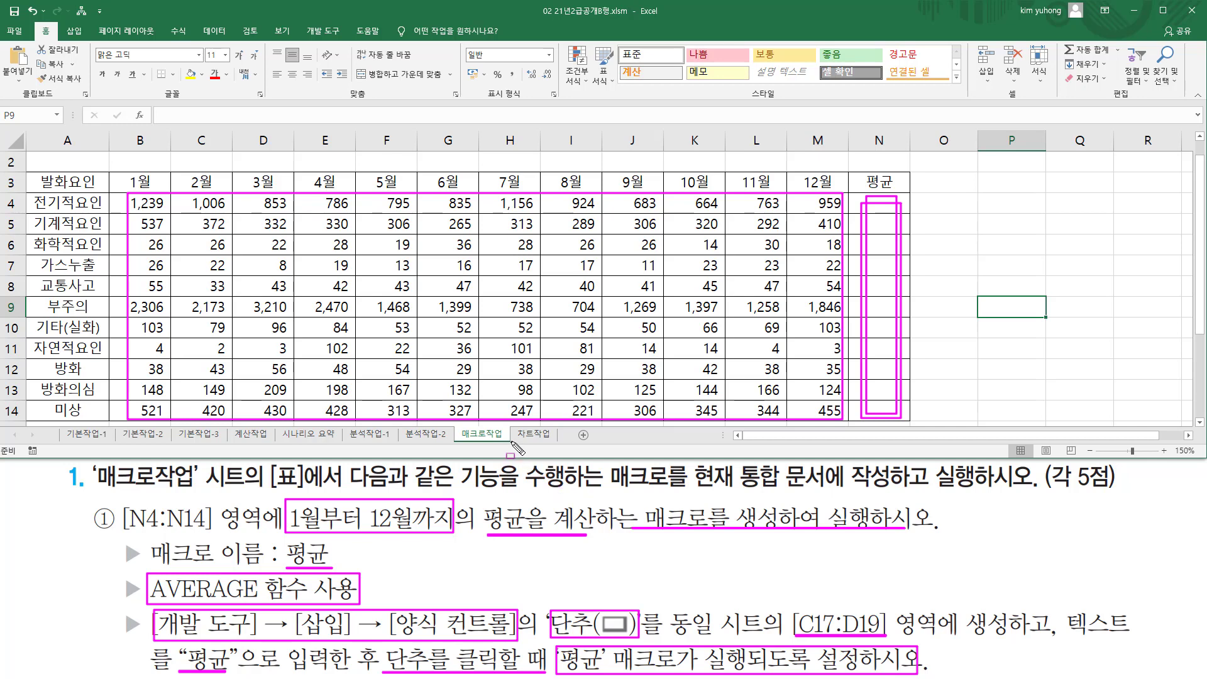
key("Escape")
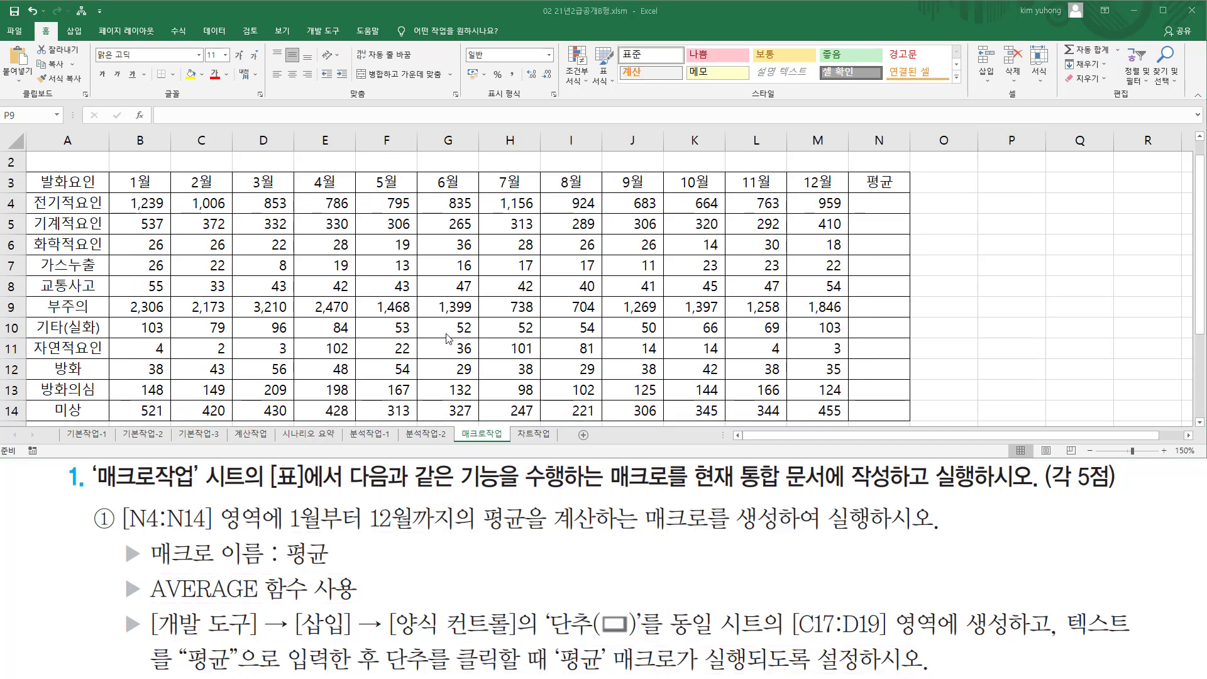
Insert a form control button covering cells C17:D19 on the 매크로작업 sheet
left_click(327, 35)
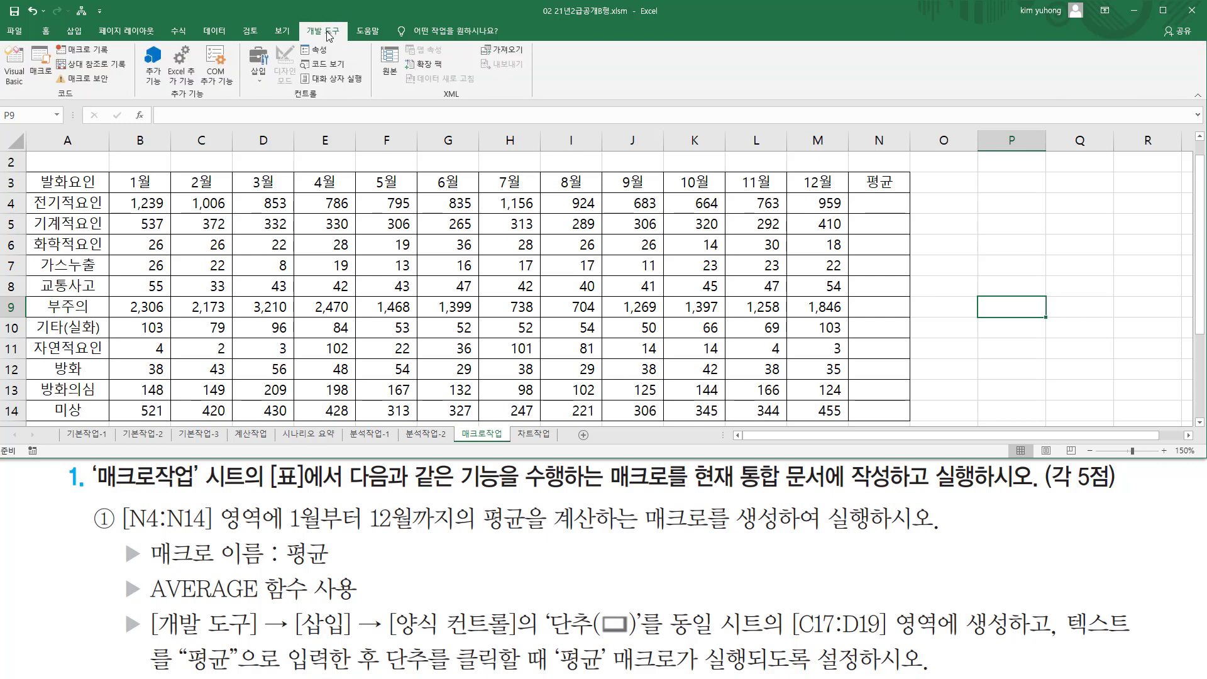
left_click(262, 74)
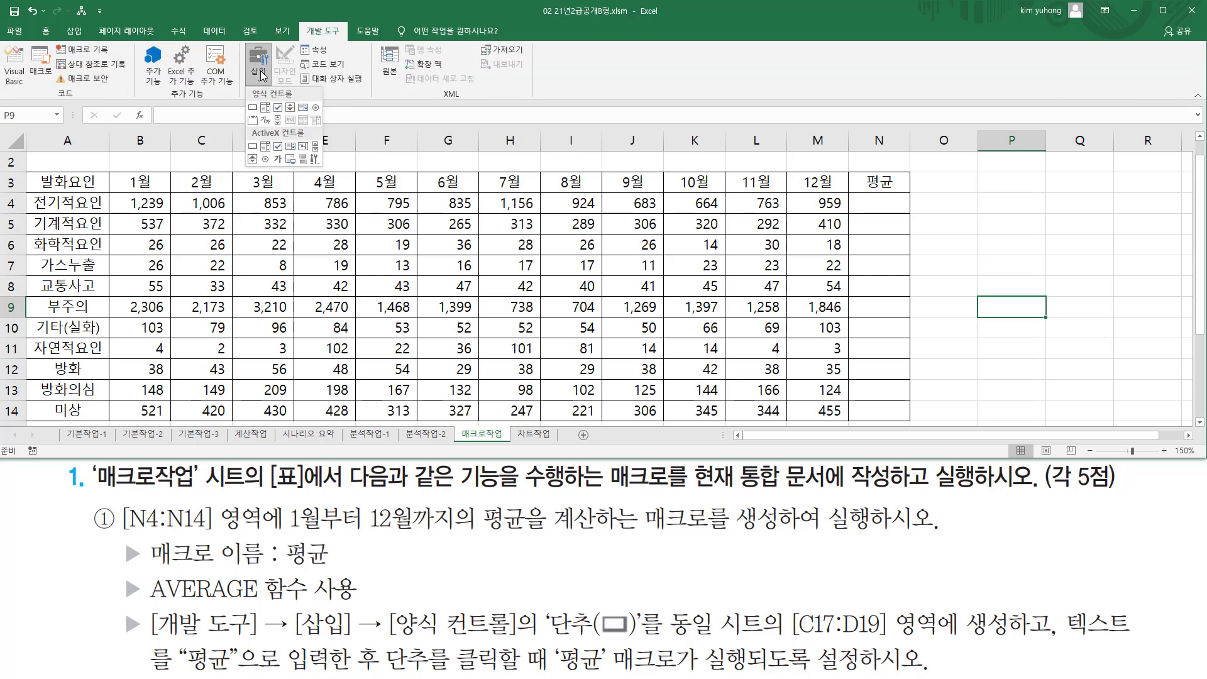
left_click(252, 108)
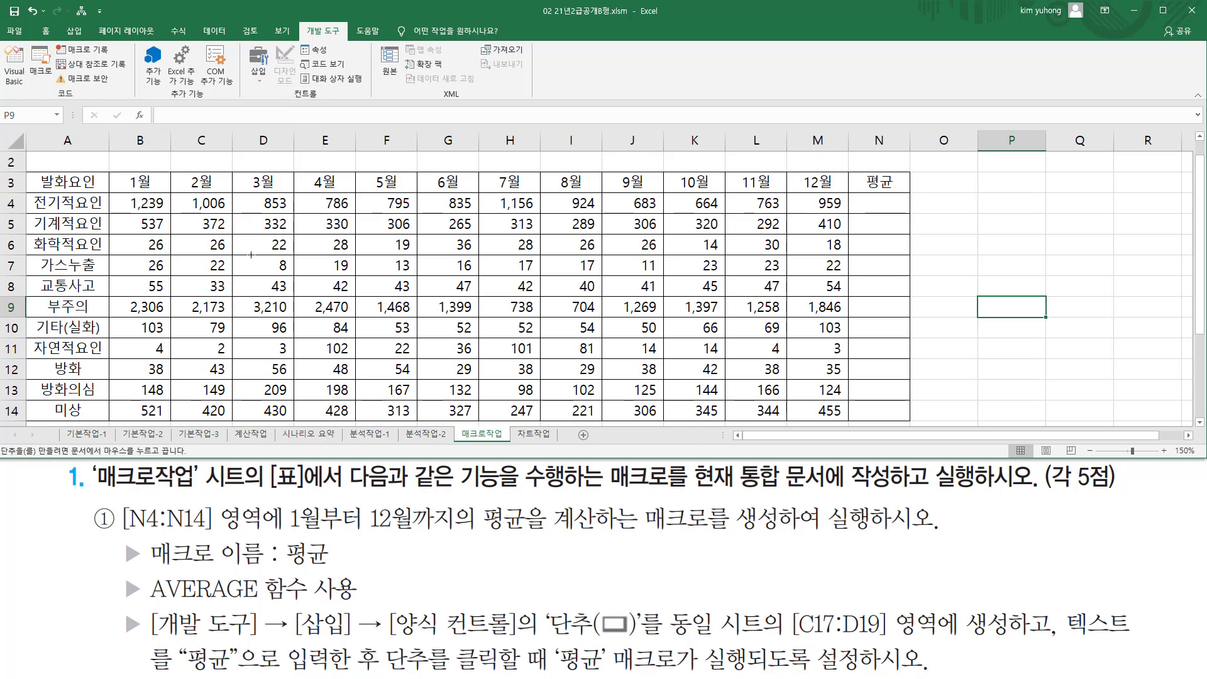
scroll(303, 288, "down", 5)
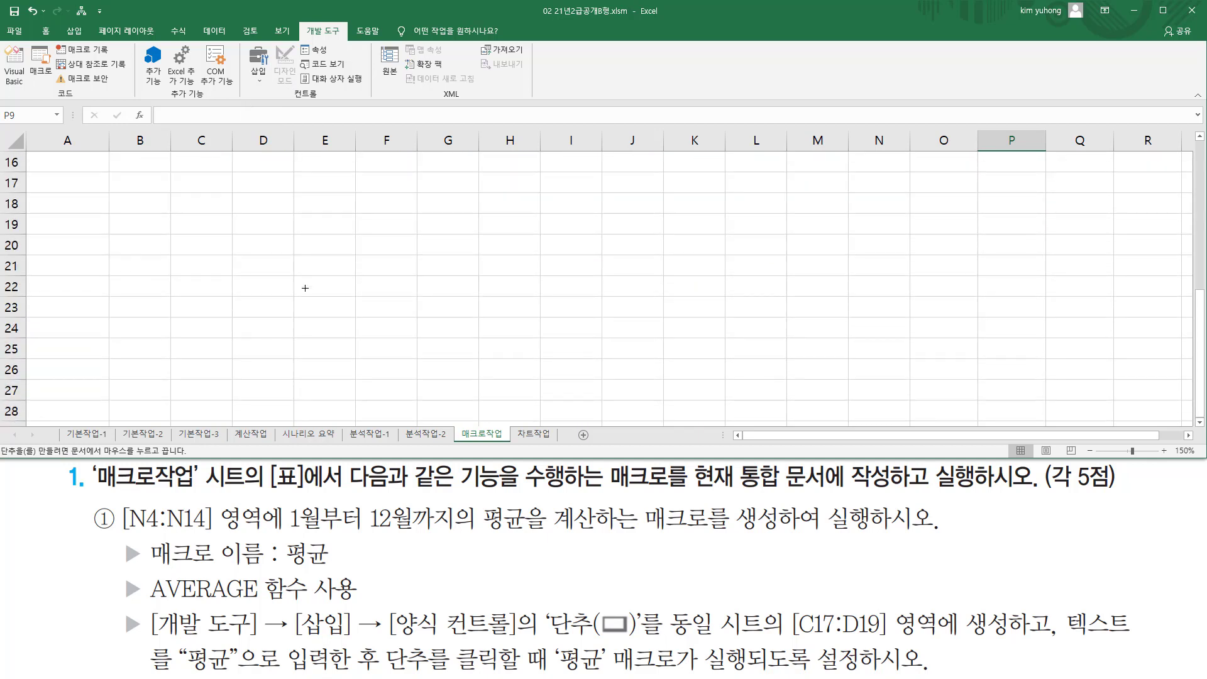
scroll(305, 288, "up", 2)
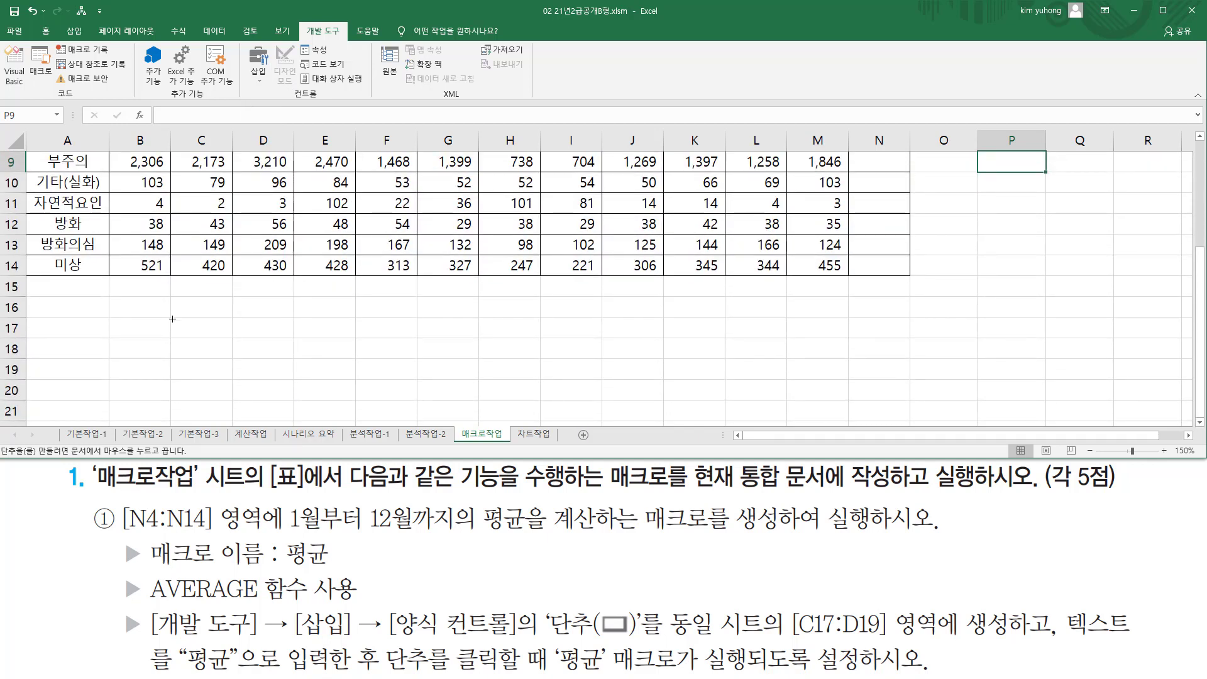
left_click_drag(172, 316, 293, 374)
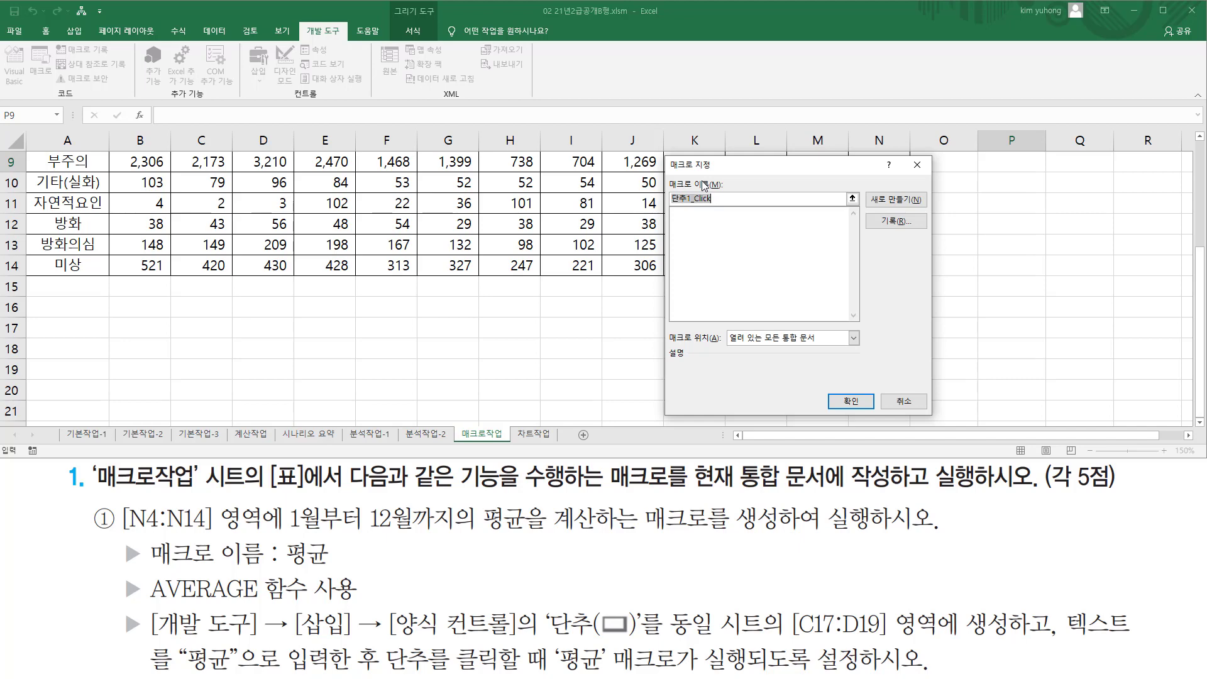
Name the button's macro 평균 and start recording it, stored in the current workbook
type("ㅍ")
type("균")
left_click_drag(870, 211, 922, 235)
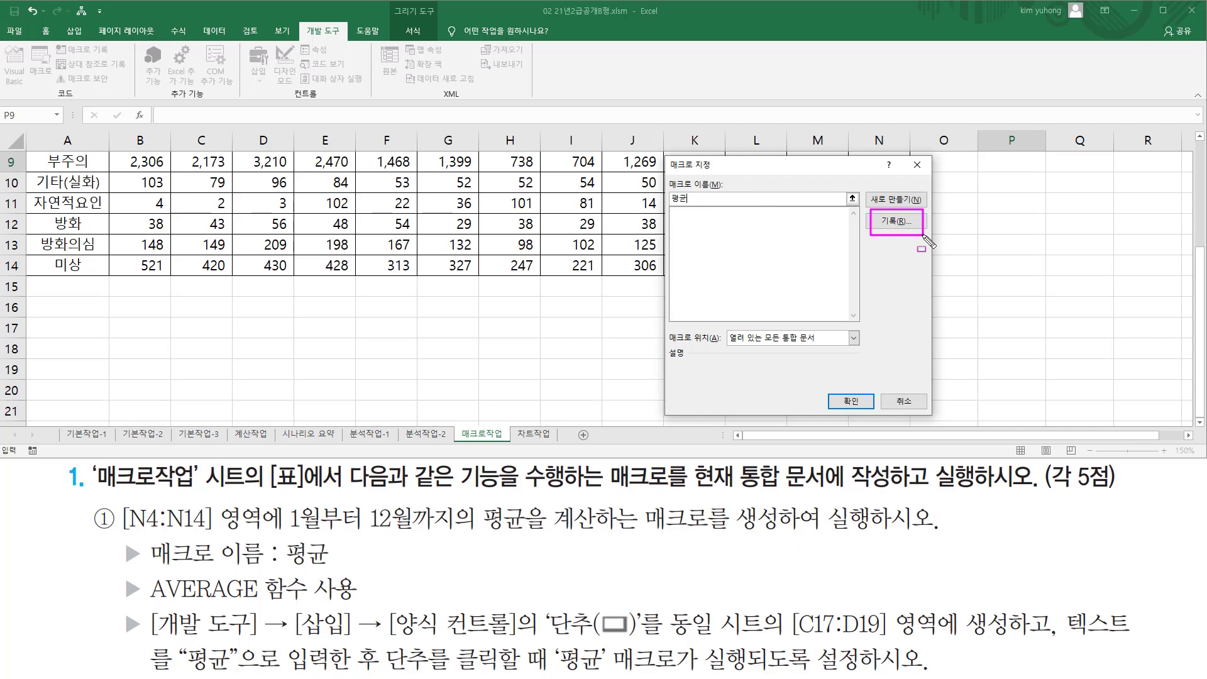
left_click(894, 221)
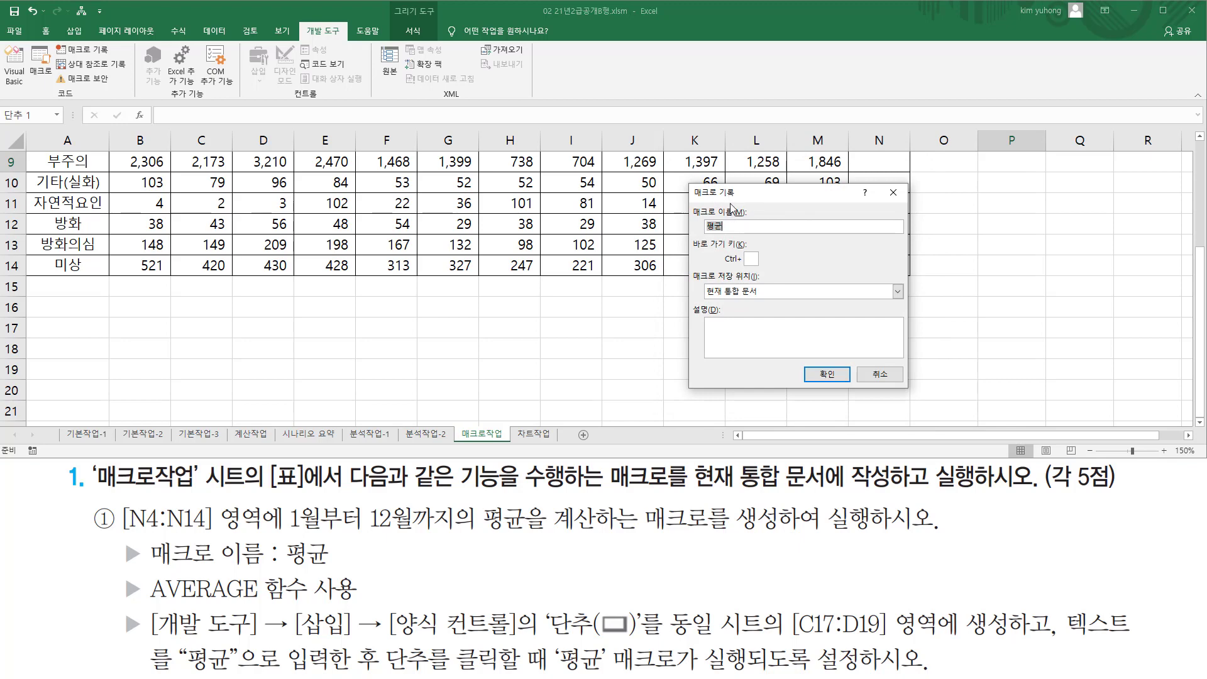
left_click_drag(690, 202, 757, 238)
mouse_move(690, 265)
left_mouse_down()
mouse_move(723, 295)
mouse_move(766, 302)
left_mouse_up()
left_click_drag(804, 360, 838, 381)
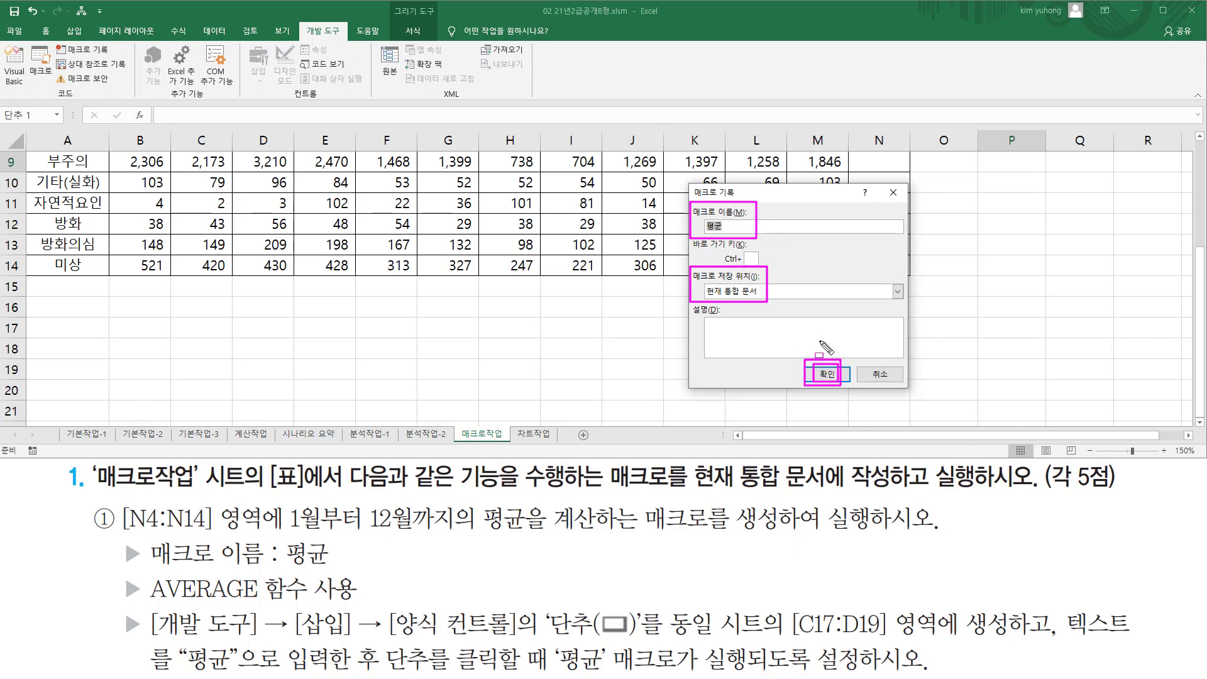
key("Escape")
left_click(827, 373)
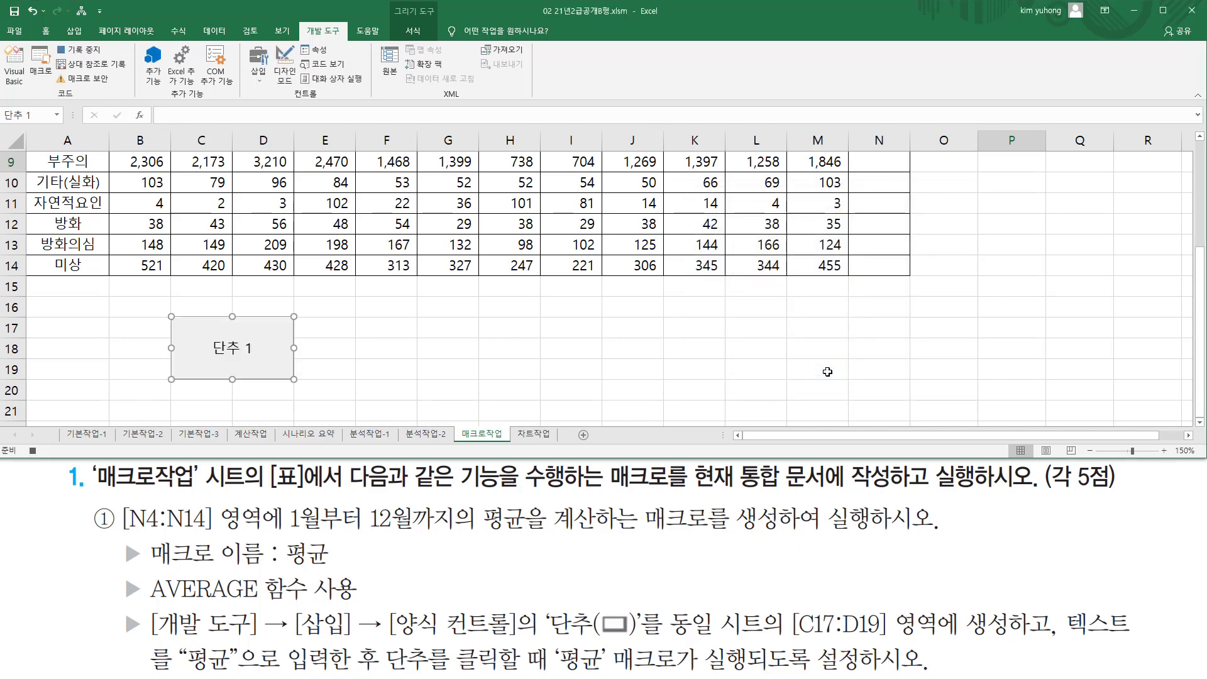
Enter the formula =AVERAGE(B4:M4) in cell N4 to average January through December
left_click_drag(53, 39, 98, 60)
left_click_drag(24, 442, 43, 459)
key("Escape")
scroll(898, 305, "up", 3)
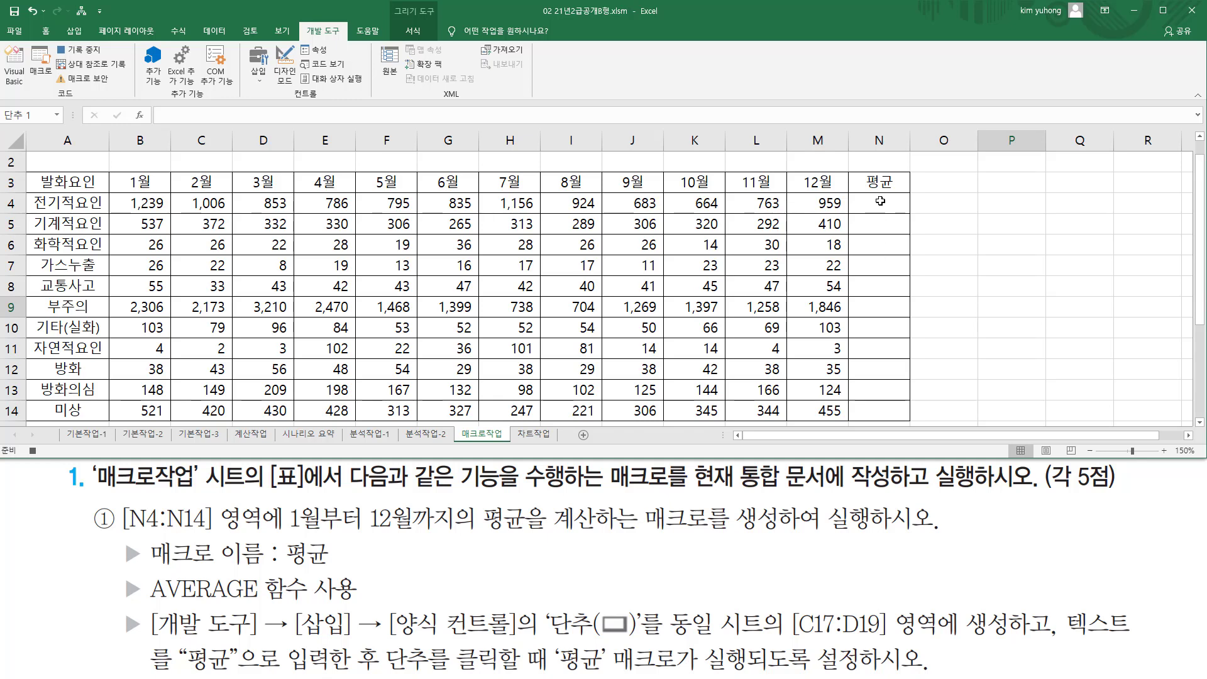
left_click(880, 200)
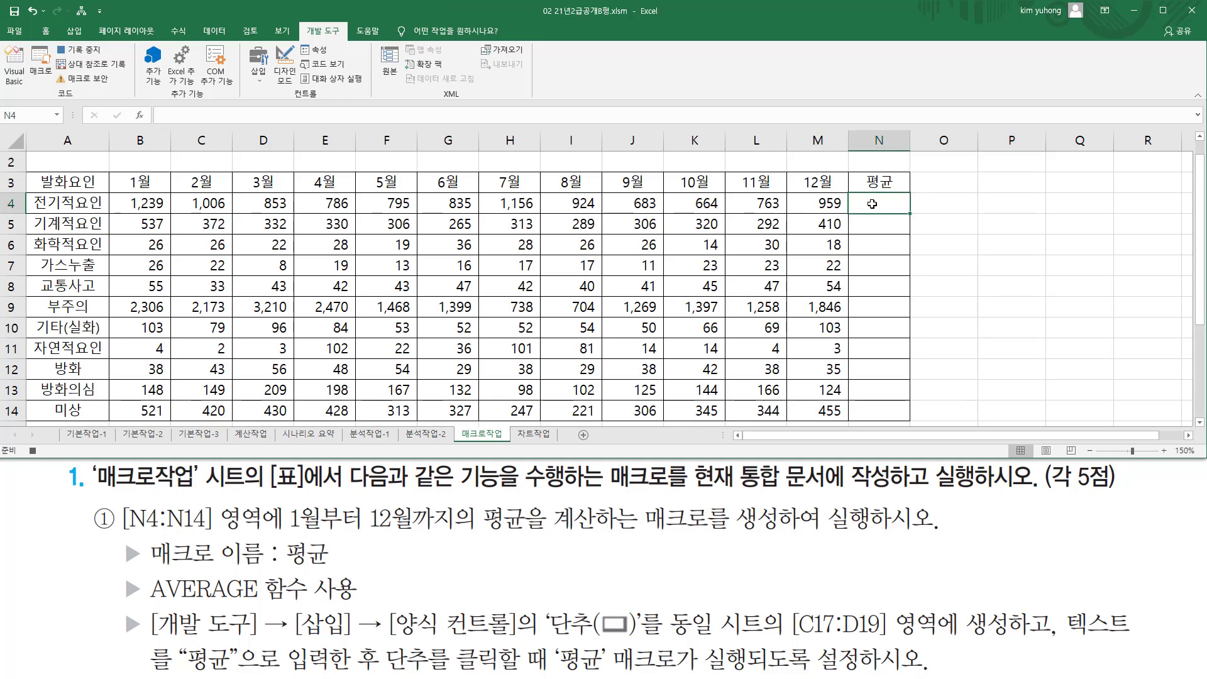
type("=aver")
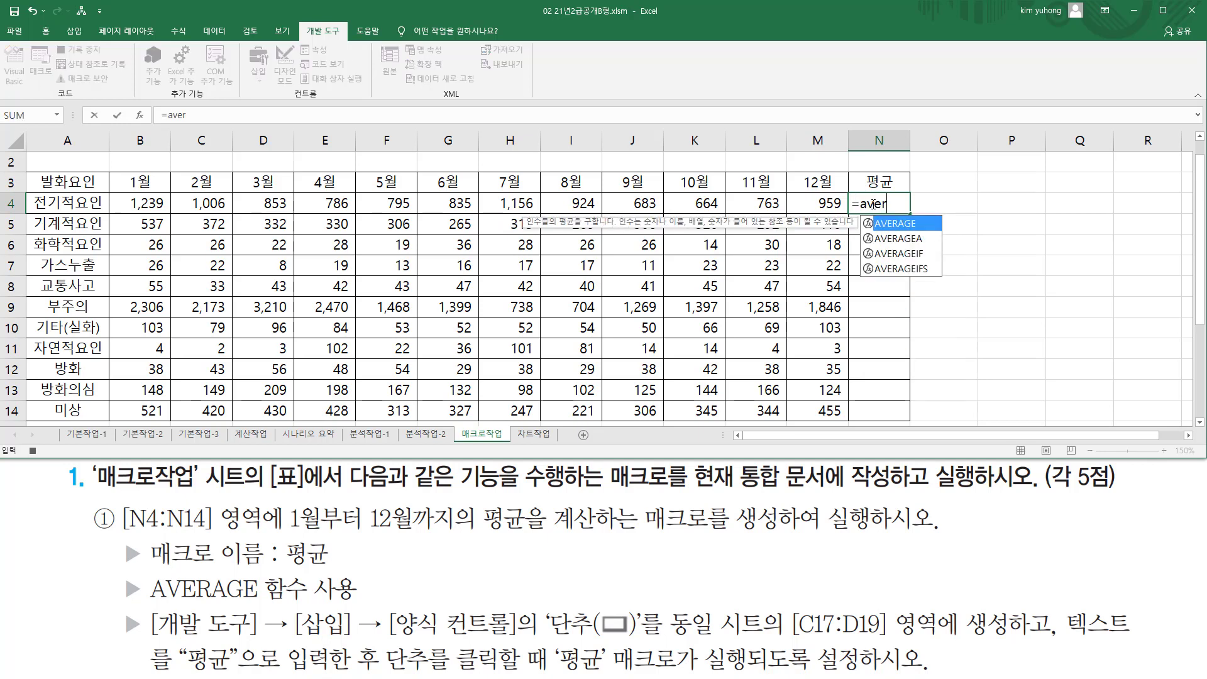
key("Tab")
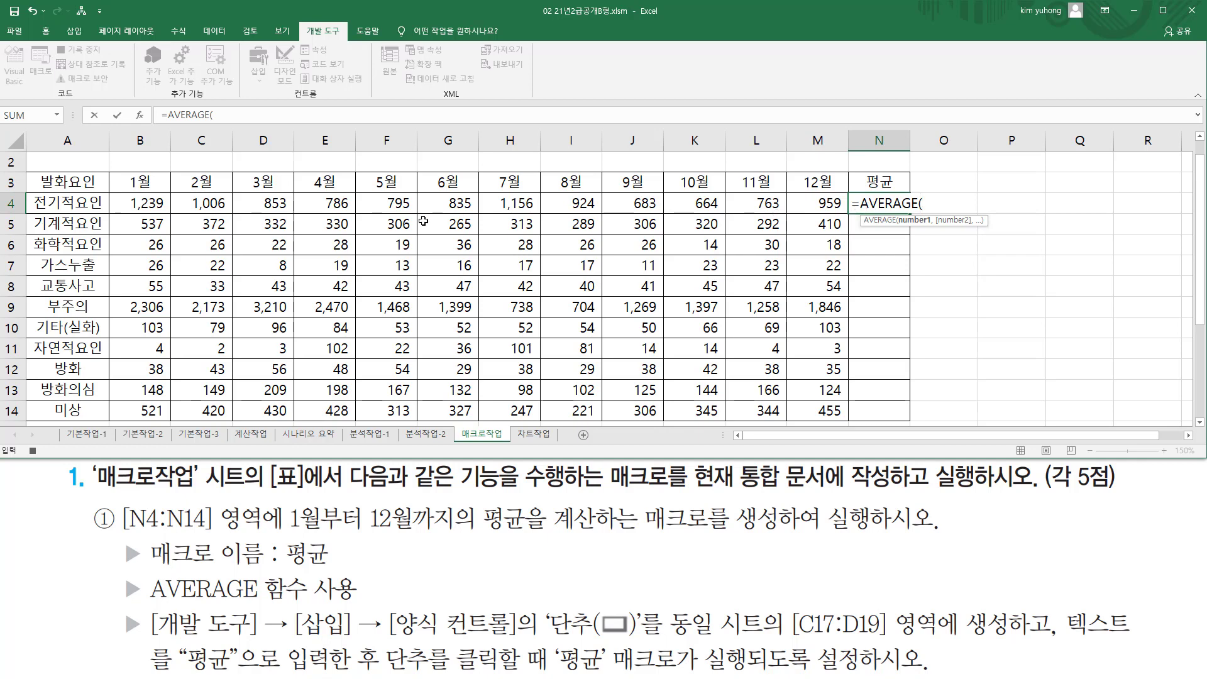
left_click_drag(145, 202, 823, 204)
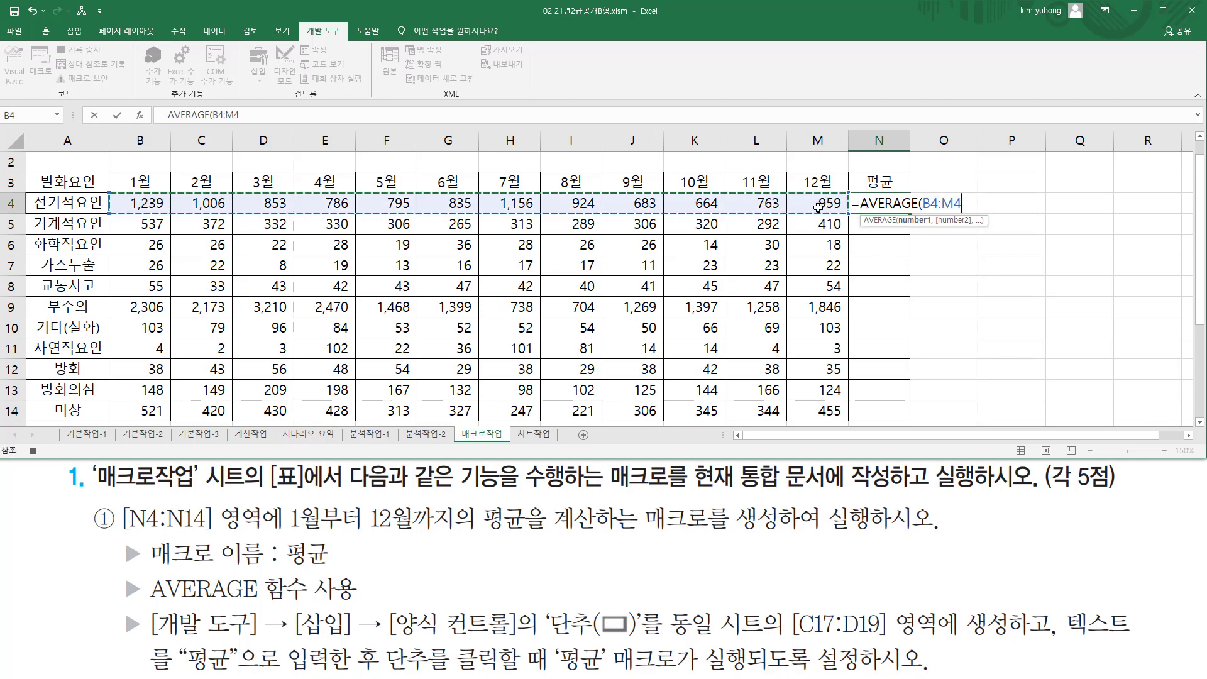
type(")")
key("Return")
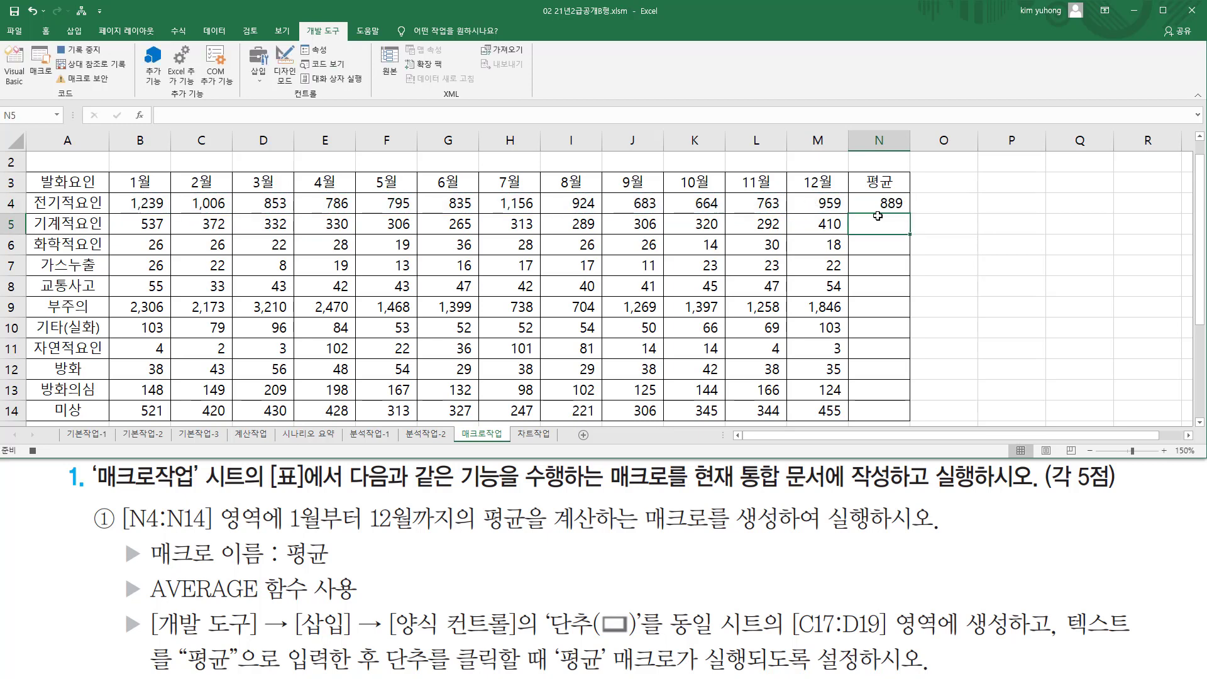
Fill the average formula from N4 down to N14, select cell P1 and stop recording the macro
left_click(892, 203)
left_click_drag(910, 213, 912, 358)
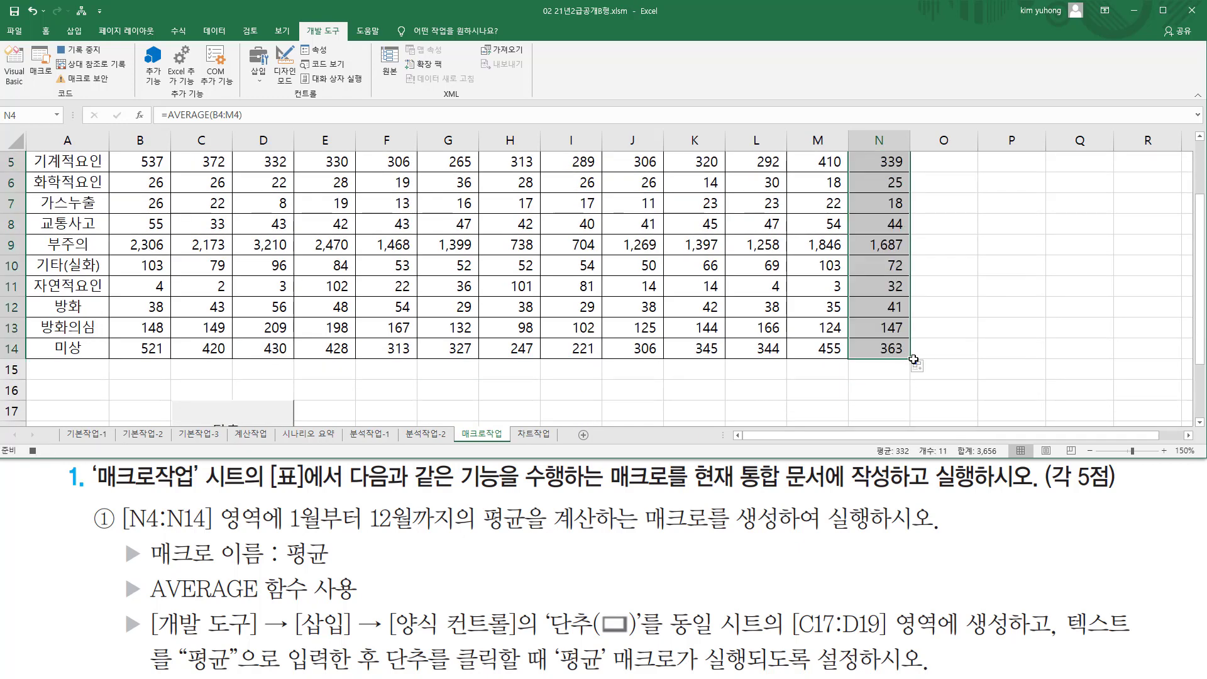
scroll(914, 359, "up", 2)
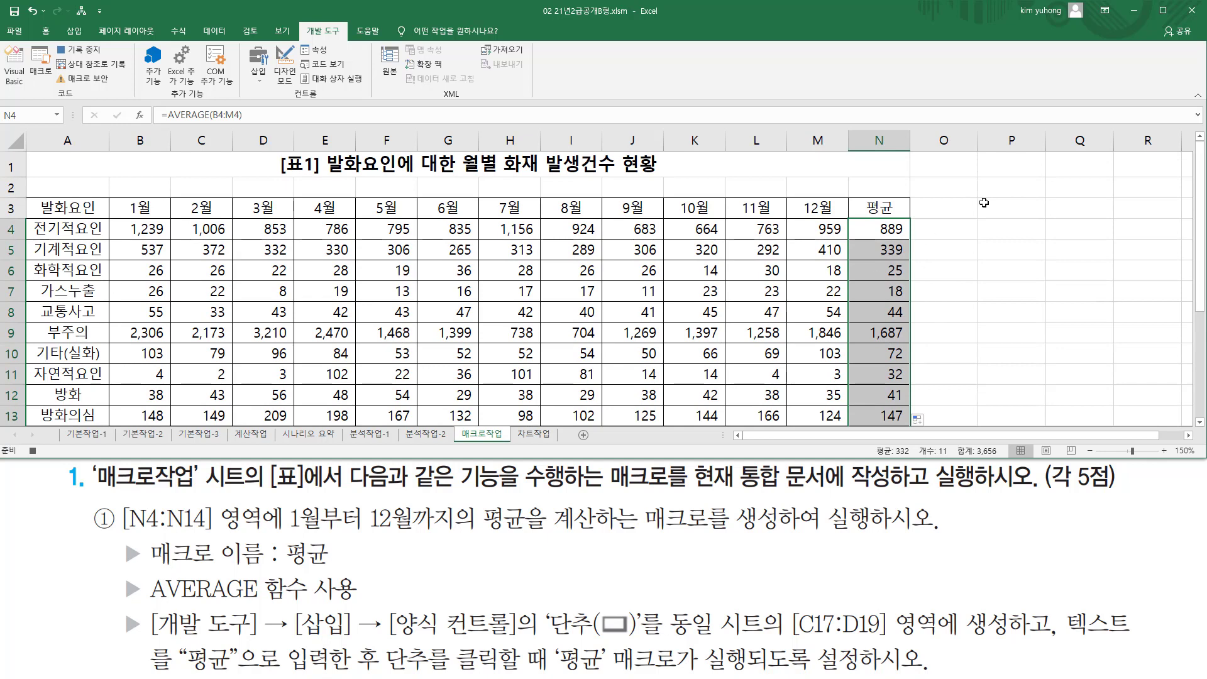
left_click(1011, 164)
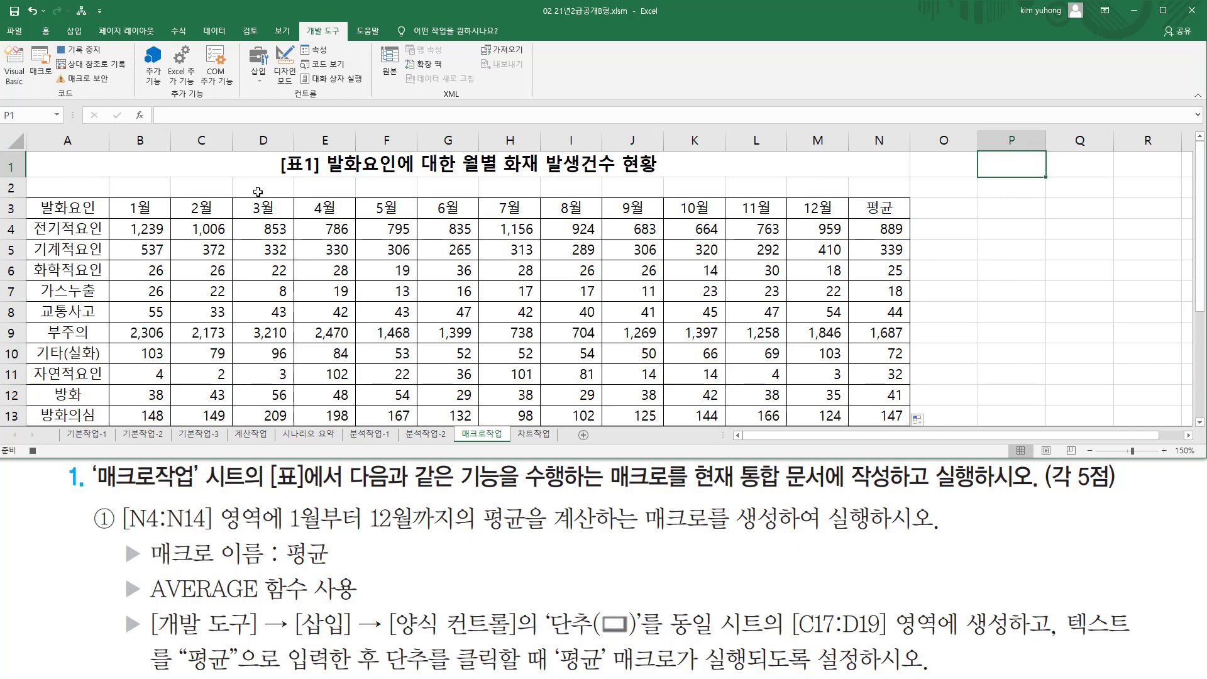
left_click(85, 53)
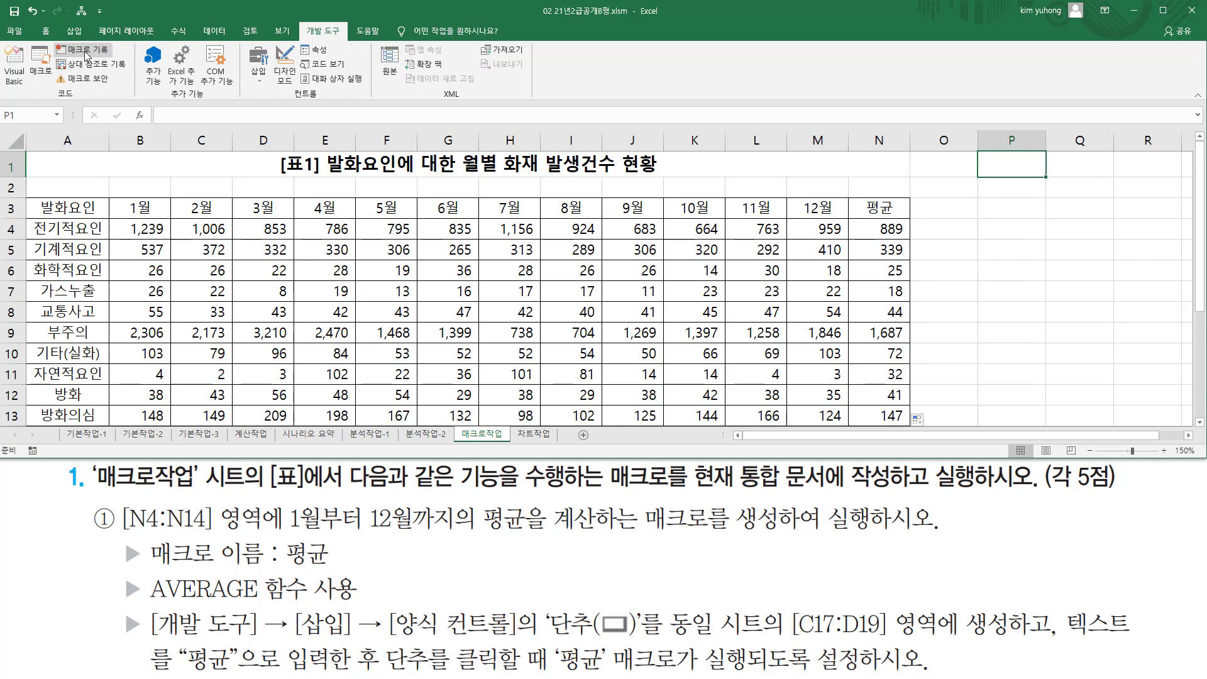
Clear the calculated averages from the range N4:N14
scroll(636, 244, "down", 3)
scroll(636, 244, "up", 3)
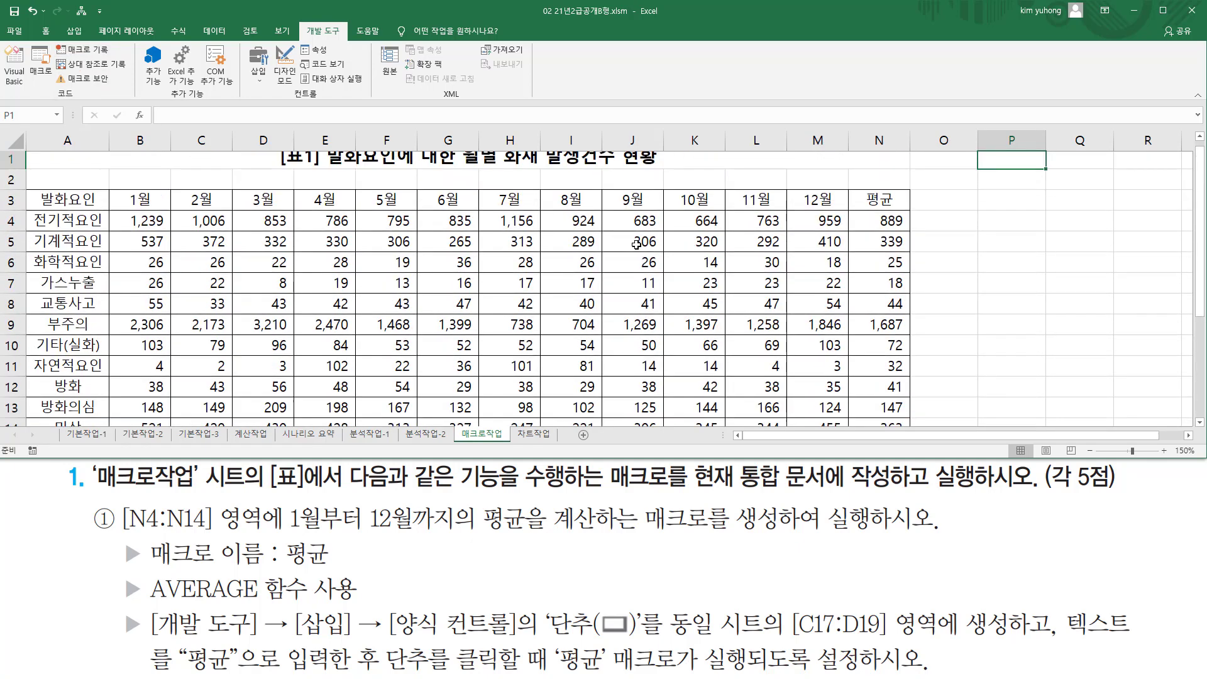
left_click(862, 233)
scroll(842, 230, "down", 3)
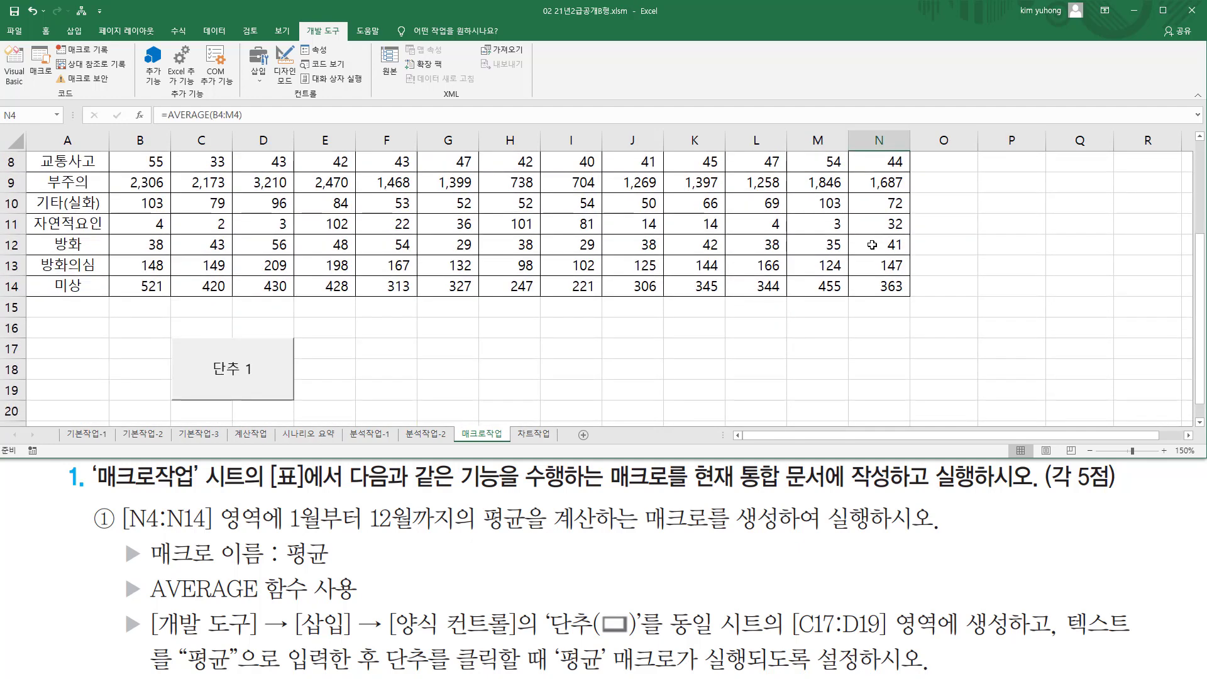
left_click(892, 302, "shift")
key("Delete")
scroll(557, 362, "up", 3)
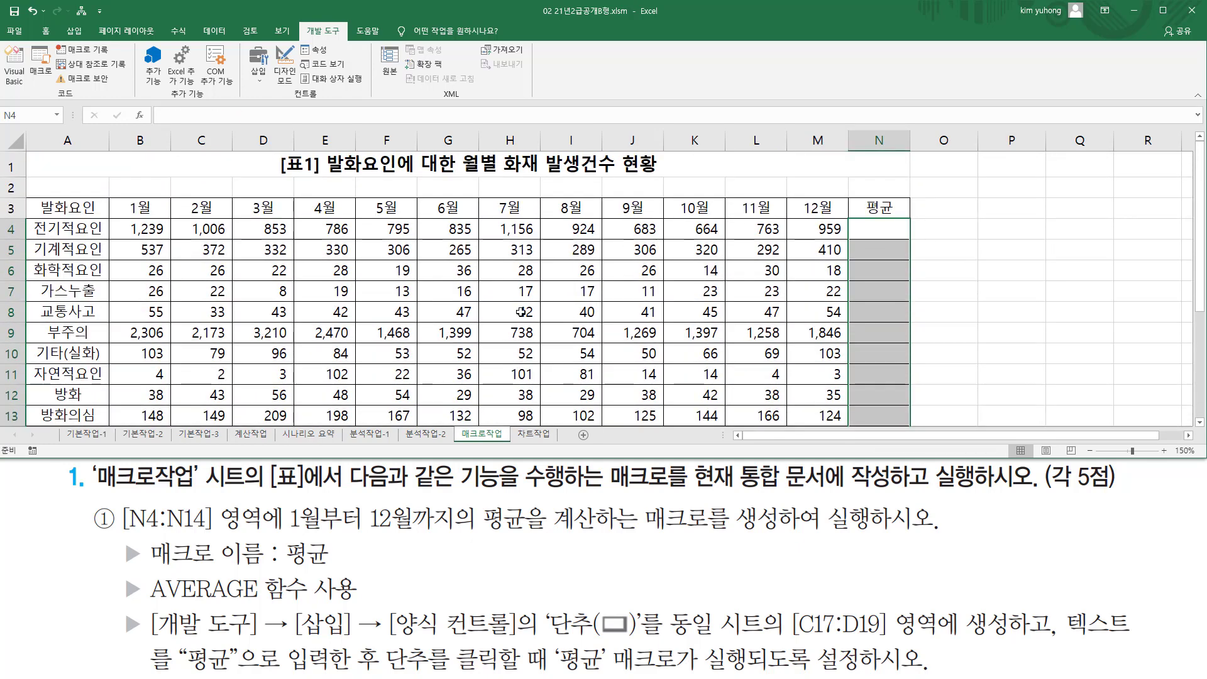
Run the 평균 macro with the button over C17:D19 and check the filled averages in N4:N14
scroll(557, 362, "down", 3)
left_click(386, 369)
left_click(251, 366)
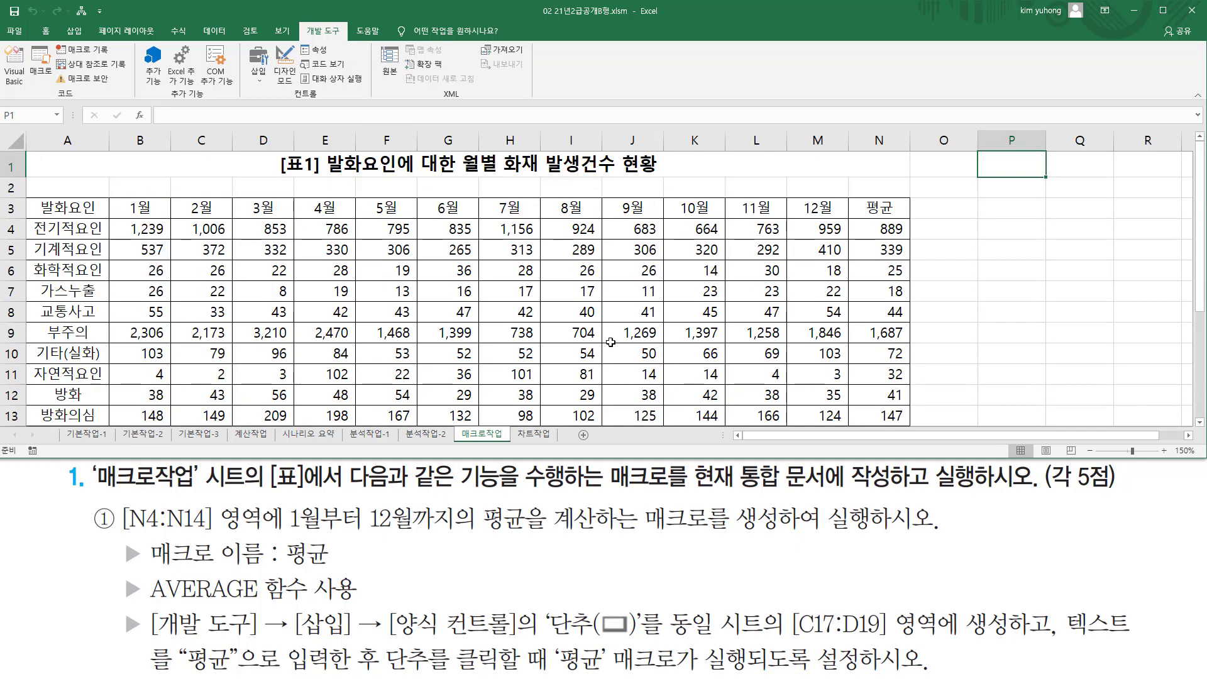
left_click_drag(860, 223, 913, 435)
scroll(961, 294, "down", 3)
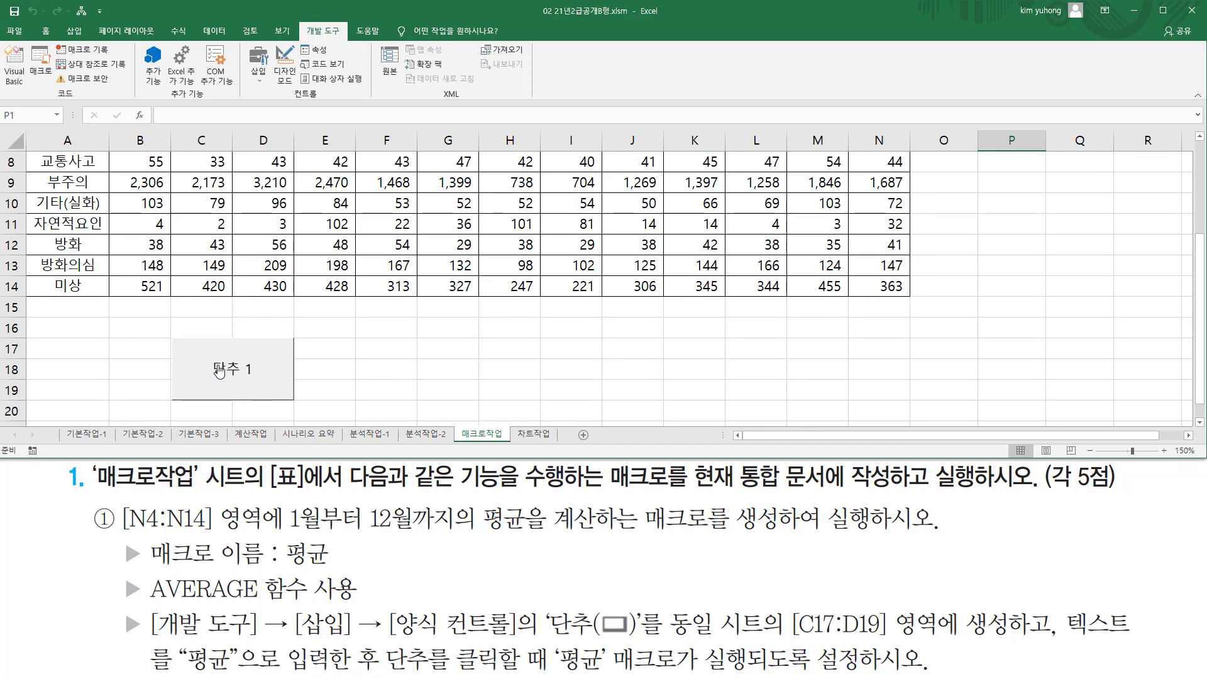
Change the text on the form control button over C17:D19 to 평균 and deselect the button
right_click(255, 368)
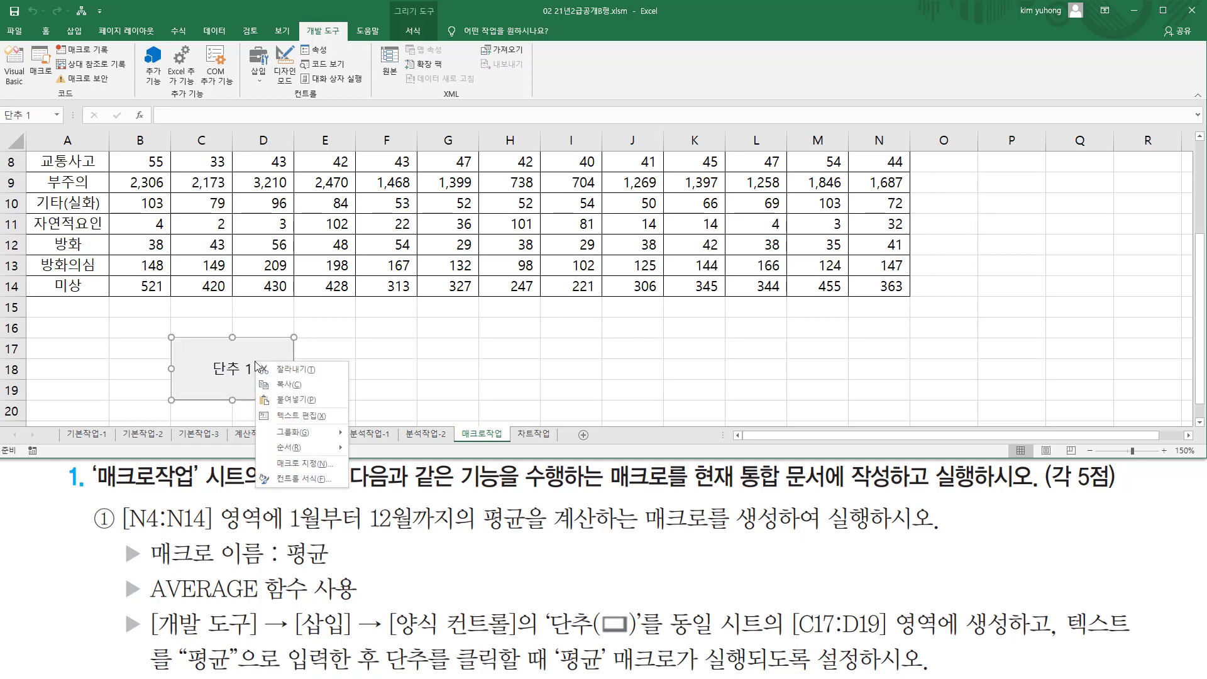
left_click(288, 422)
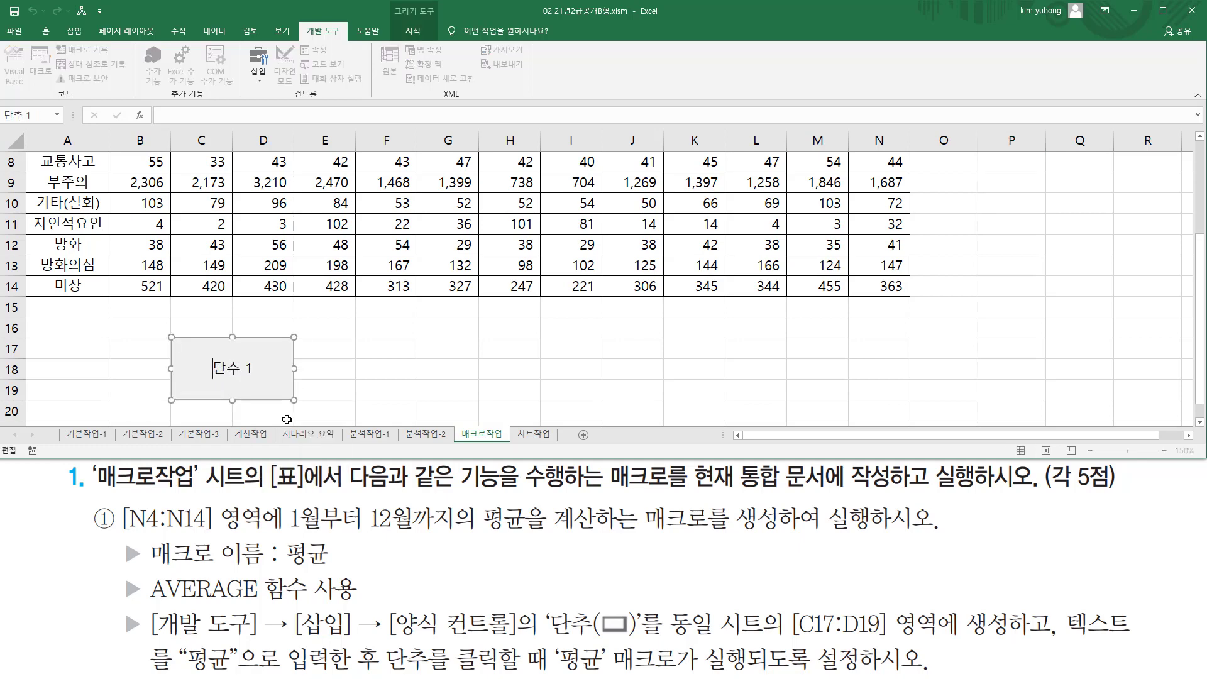
key("ctrl+a")
key("Delete")
type("ㅍㅇ평ㄱㅠㄴ")
left_click(74, 354)
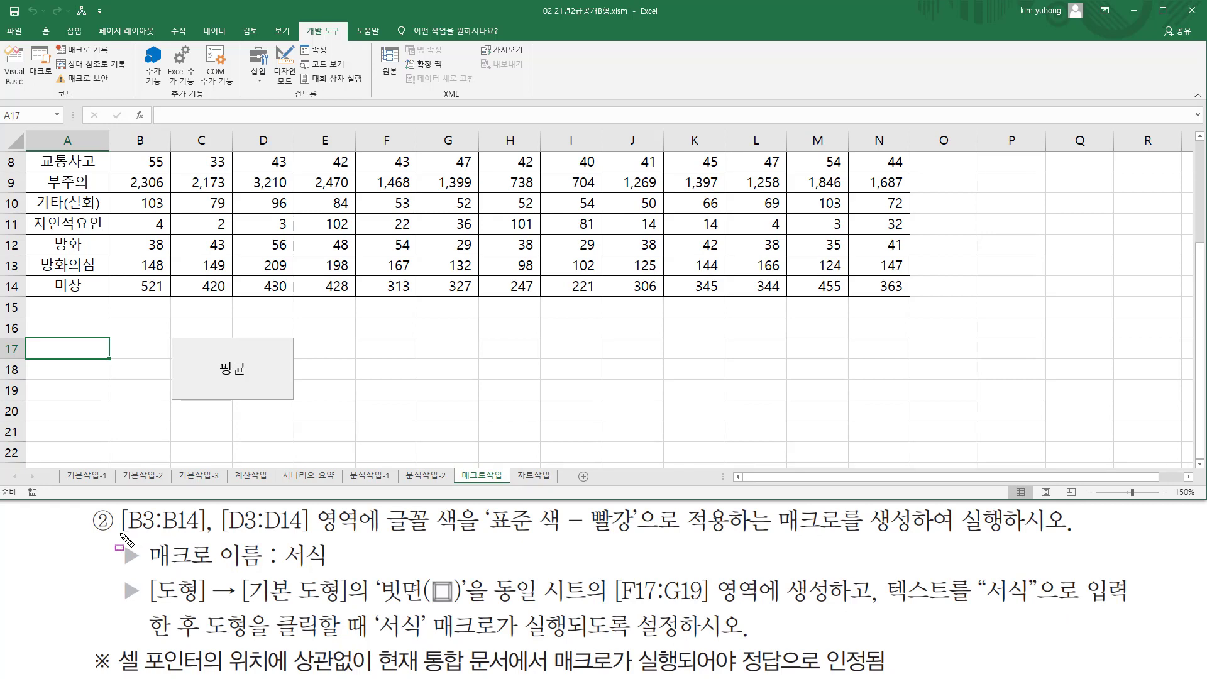
Read the second macro task's requirements for target ranges, font color, macro name, and the shape's type, location and text
left_click_drag(119, 532, 300, 535)
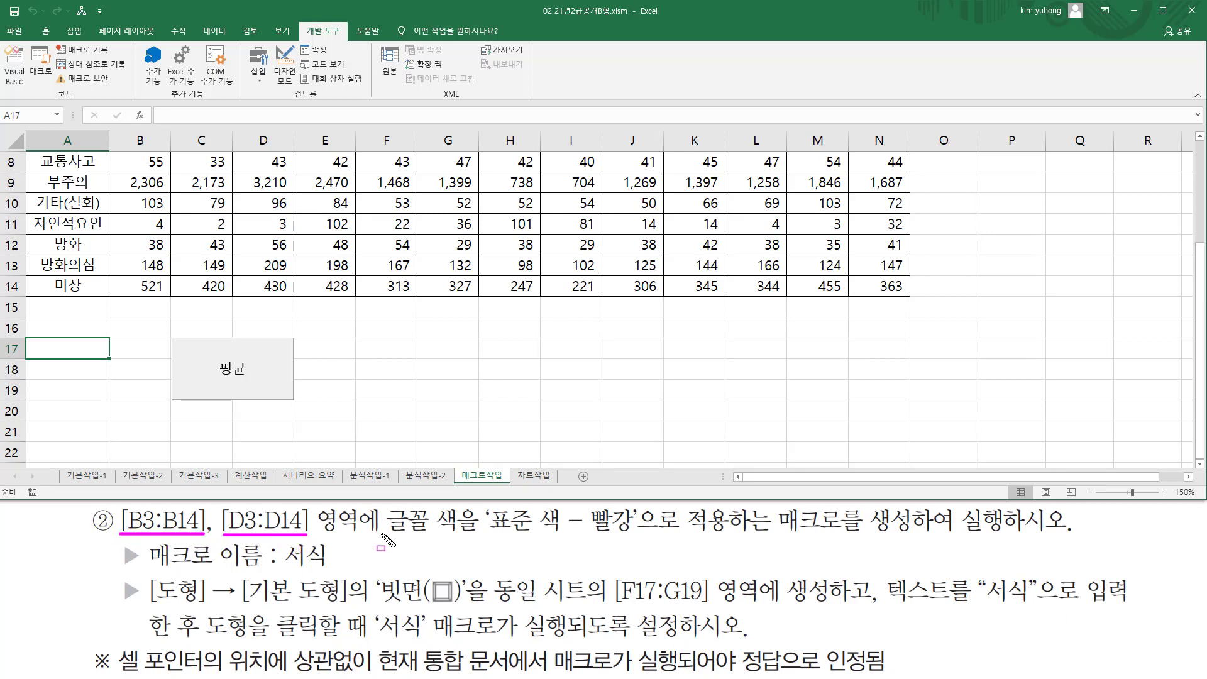
left_click_drag(386, 534, 632, 535)
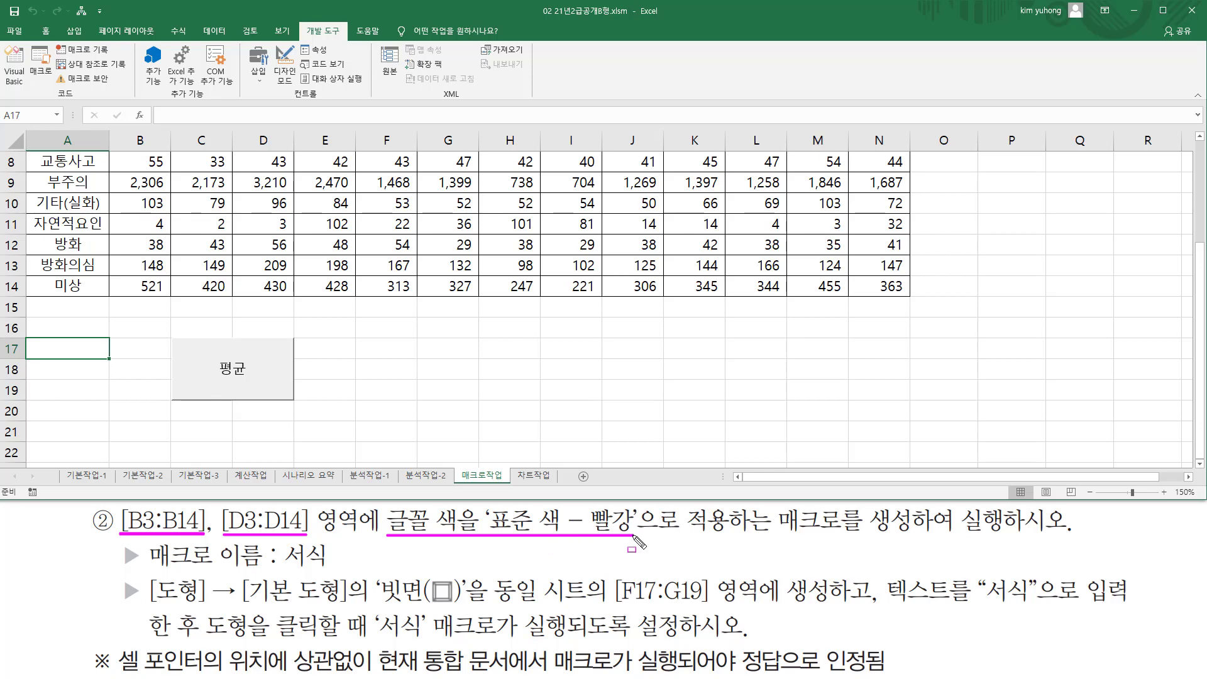
left_click_drag(777, 532, 1057, 532)
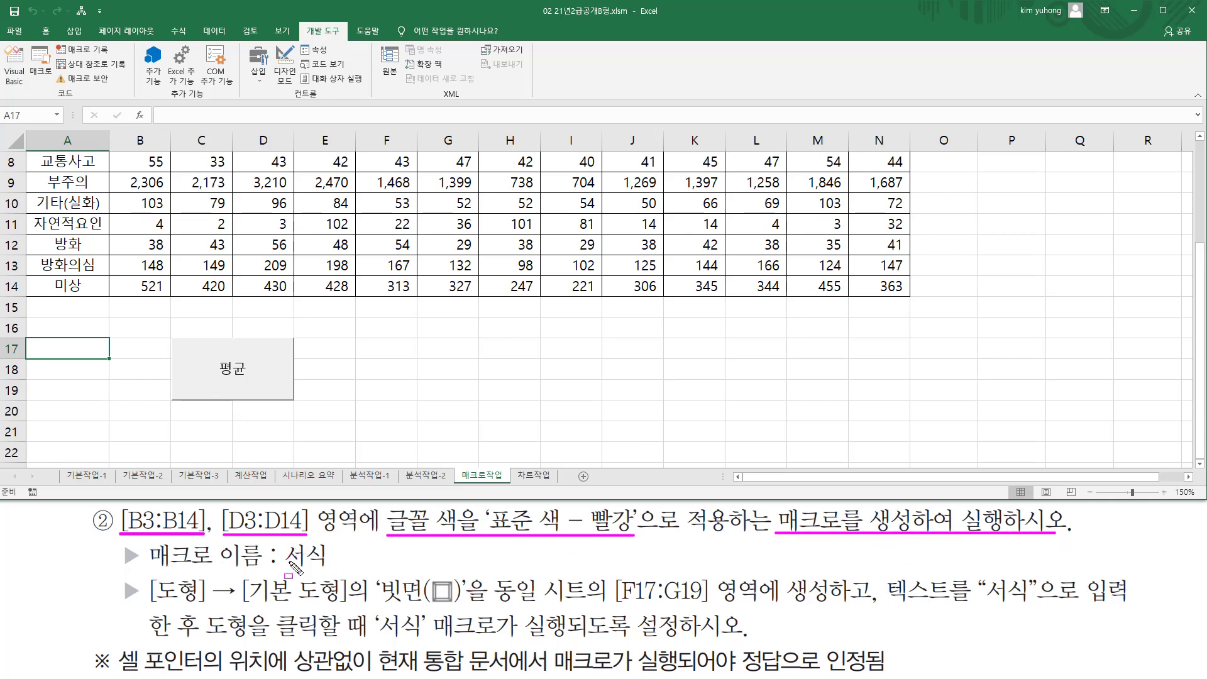
left_click_drag(283, 567, 329, 567)
mouse_move(145, 579)
left_mouse_down()
mouse_move(200, 605)
mouse_move(468, 605)
left_mouse_up()
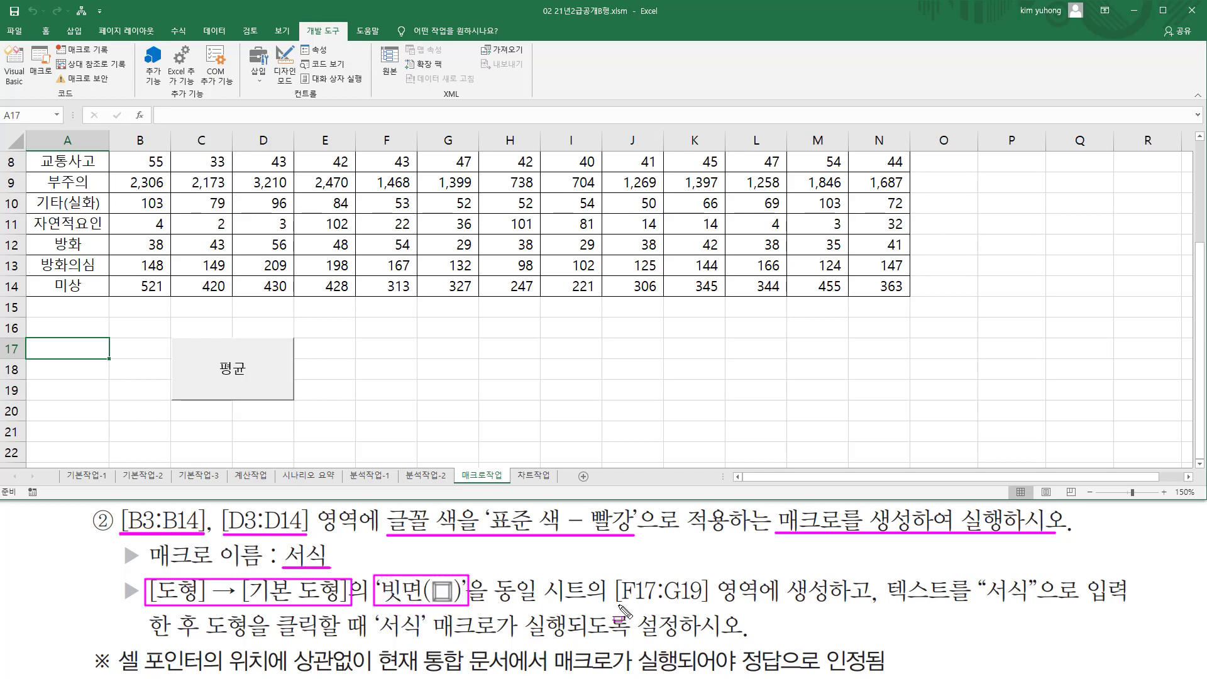
mouse_move(618, 607)
left_mouse_down()
mouse_move(716, 614)
mouse_move(712, 572)
mouse_move(826, 604)
left_mouse_up()
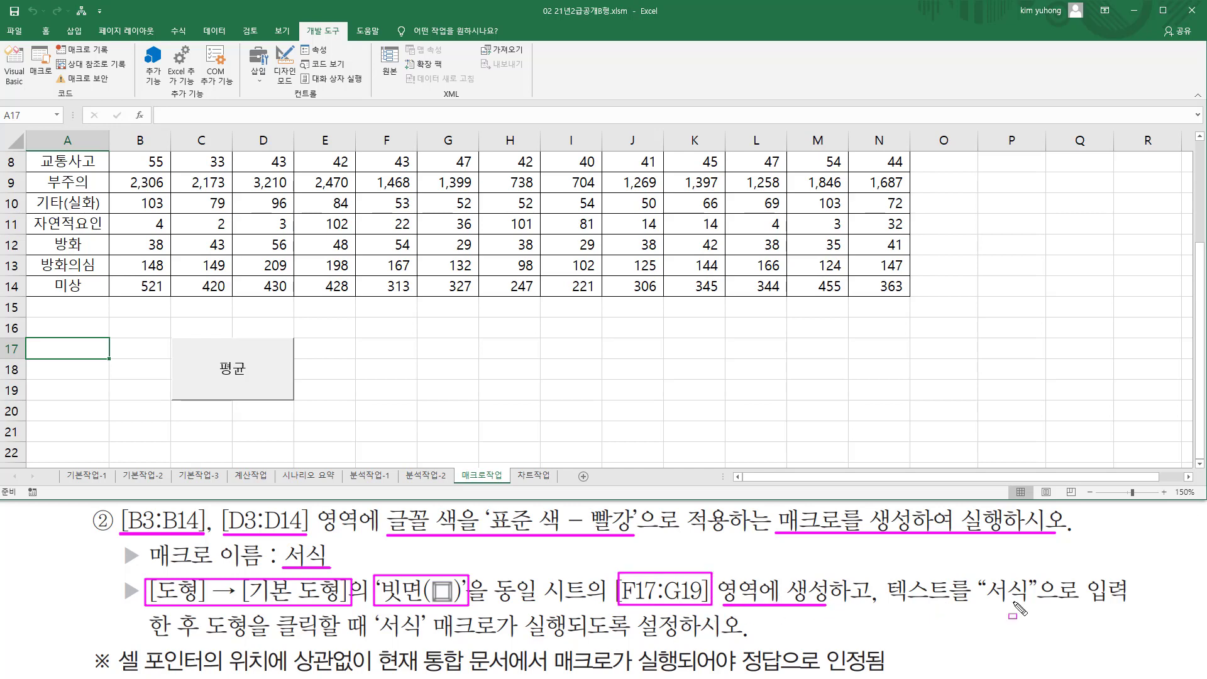
left_click_drag(984, 605, 1030, 602)
left_click_drag(207, 638, 677, 641)
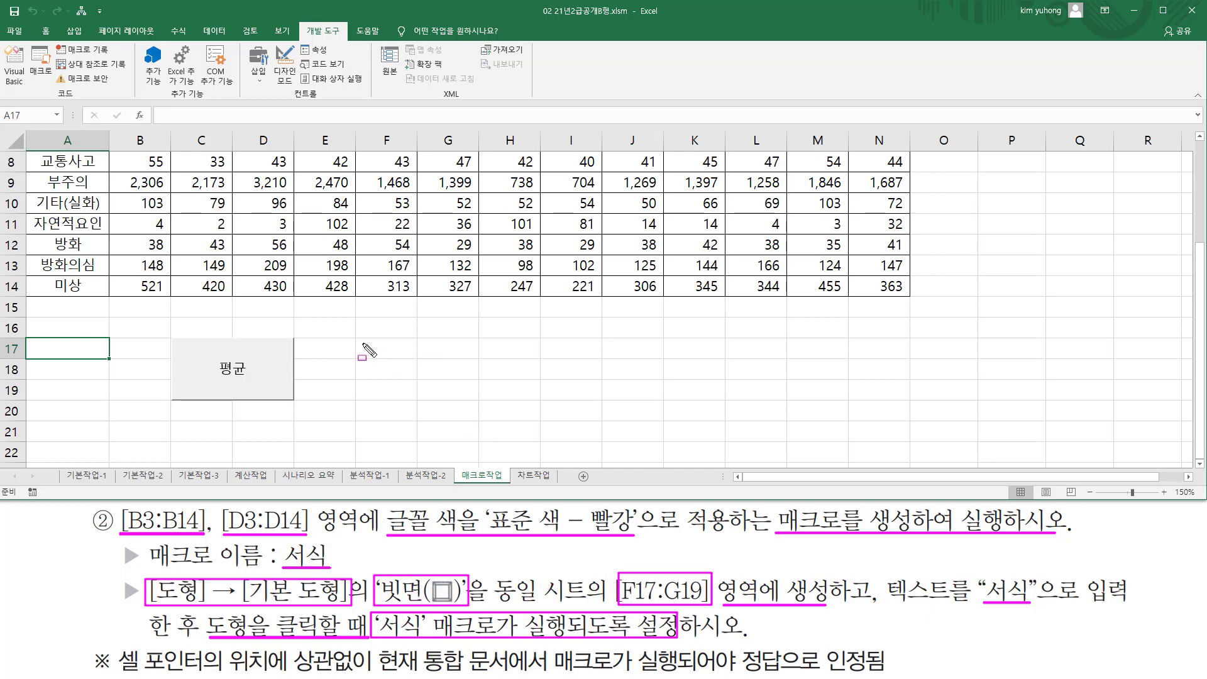
left_click_drag(357, 340, 478, 399)
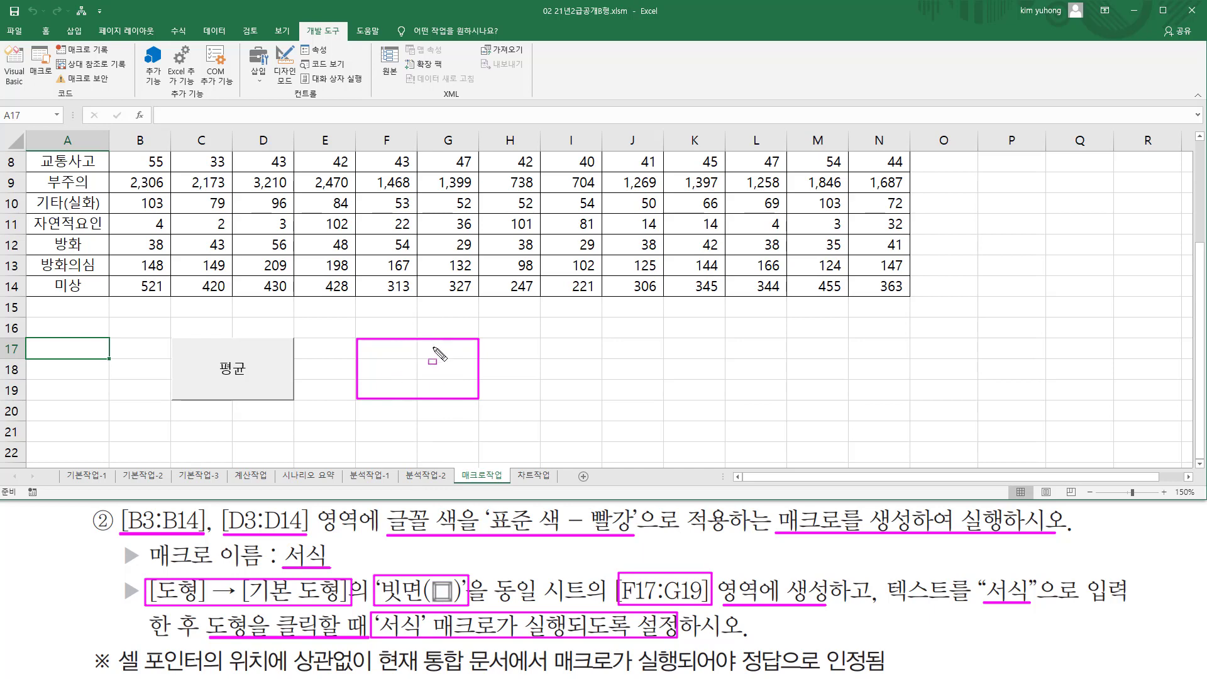
key("Escape")
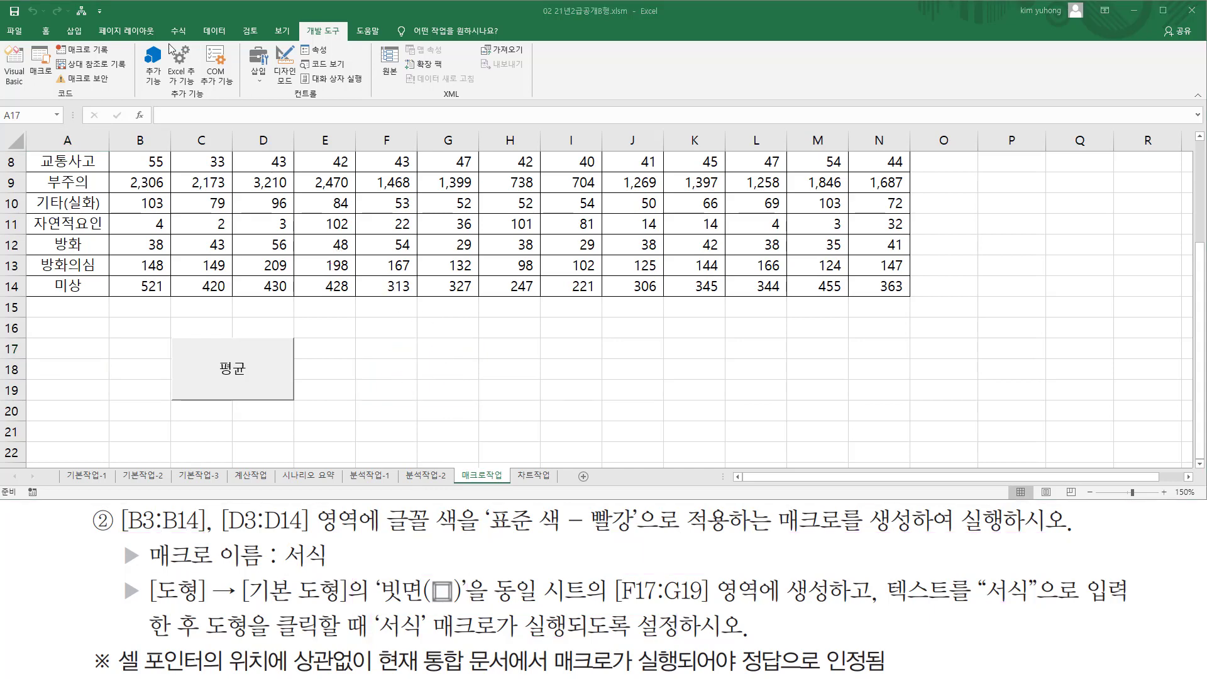
Insert a bevel (빗면) basic shape covering cells F17:G19
left_click(70, 31)
left_click_drag(60, 23, 155, 90)
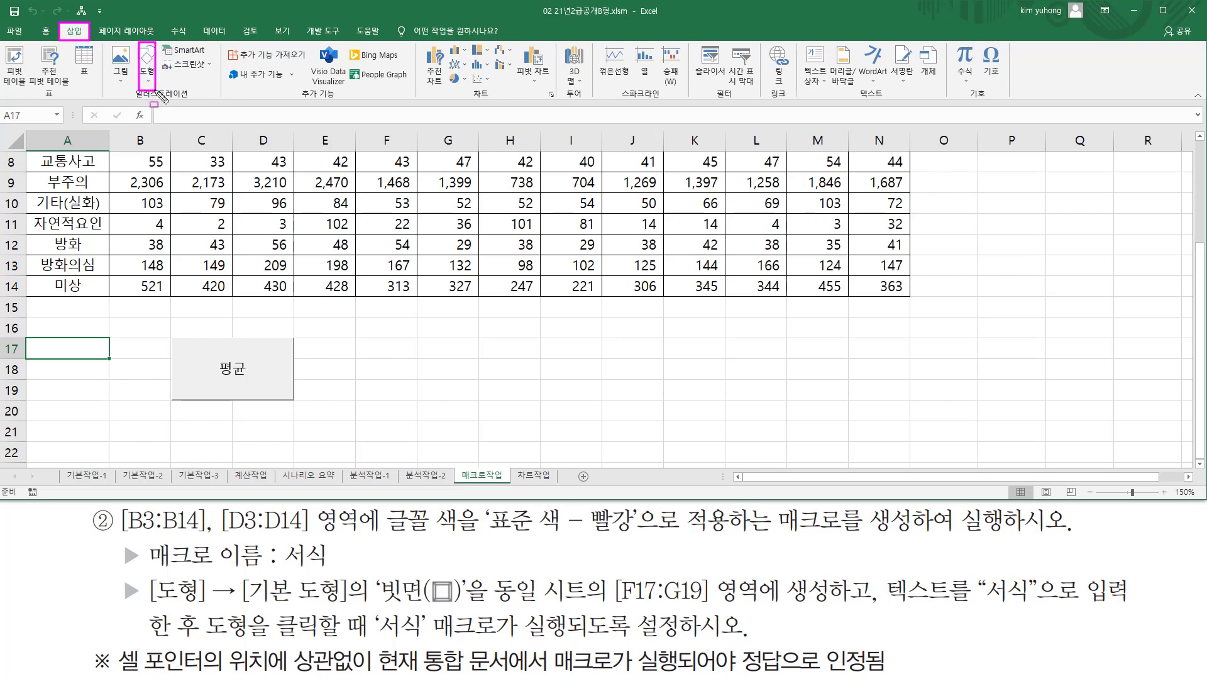
key("Escape")
left_click(147, 66)
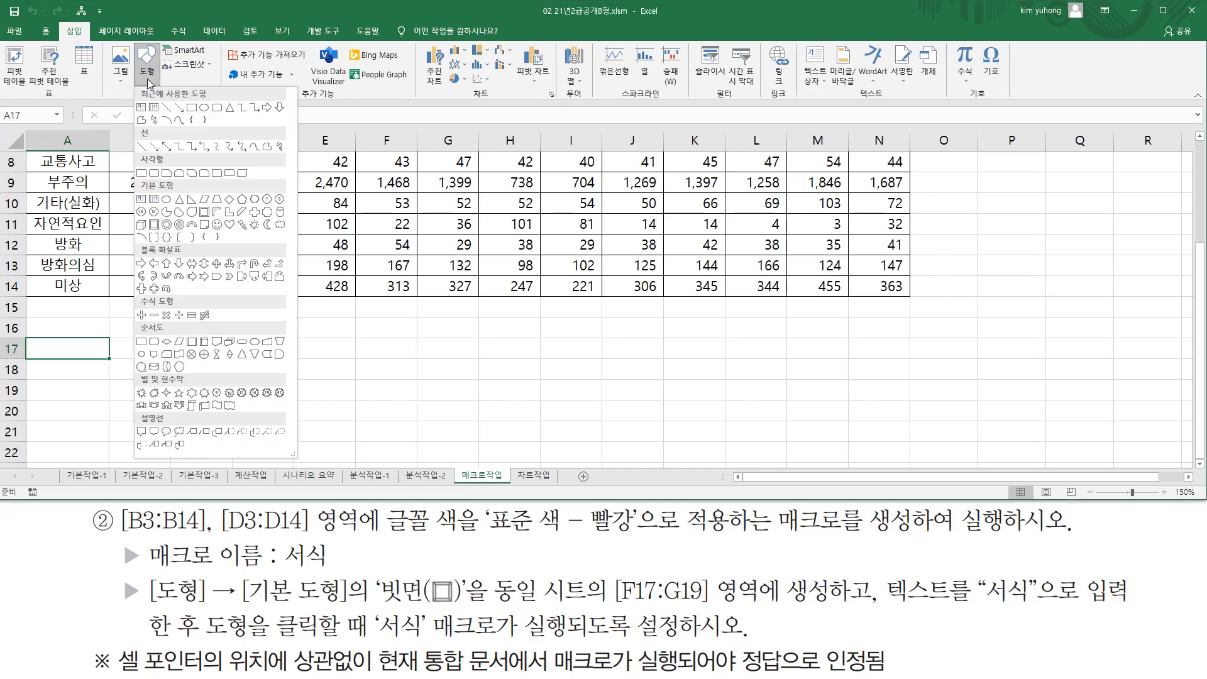
left_click(154, 224)
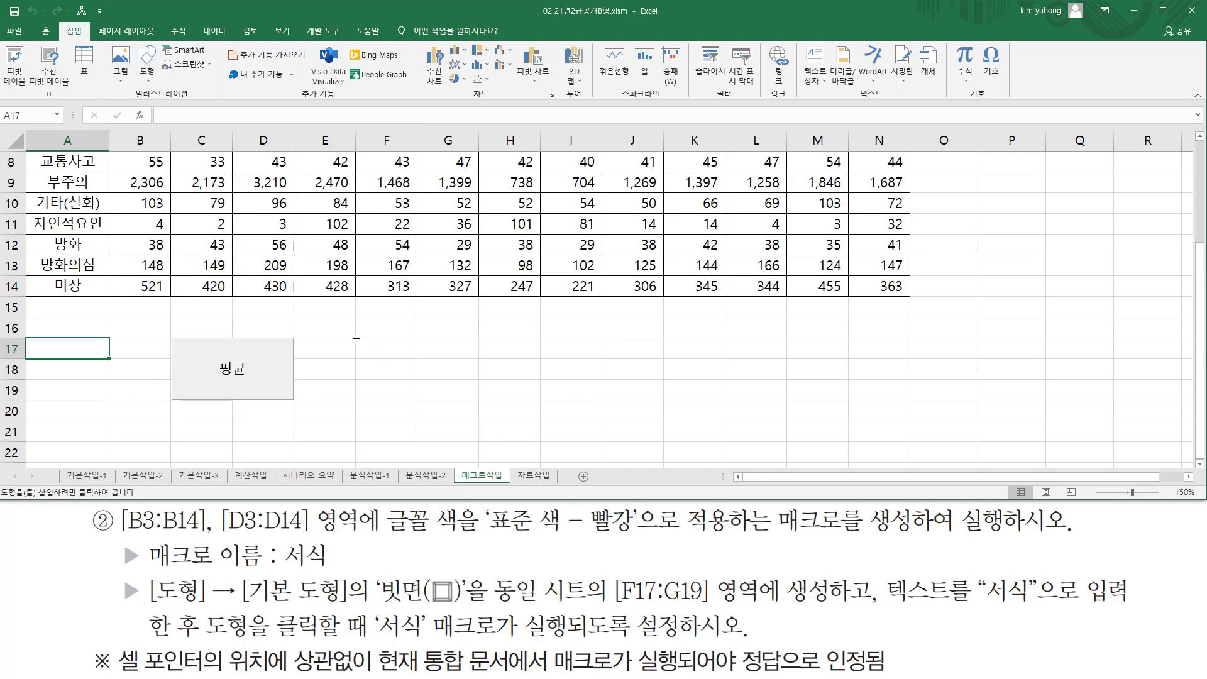
left_click_drag(356, 338, 478, 400)
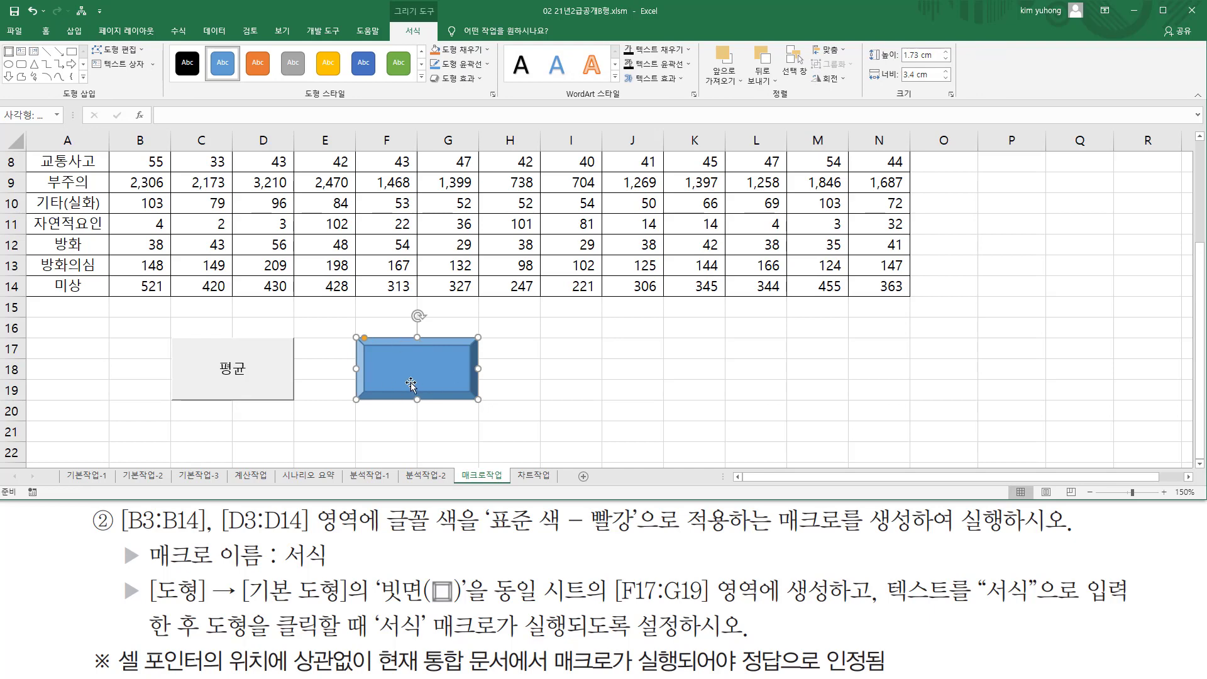
Add the text 서식 to the bevel shape and deselect it
right_click(429, 356)
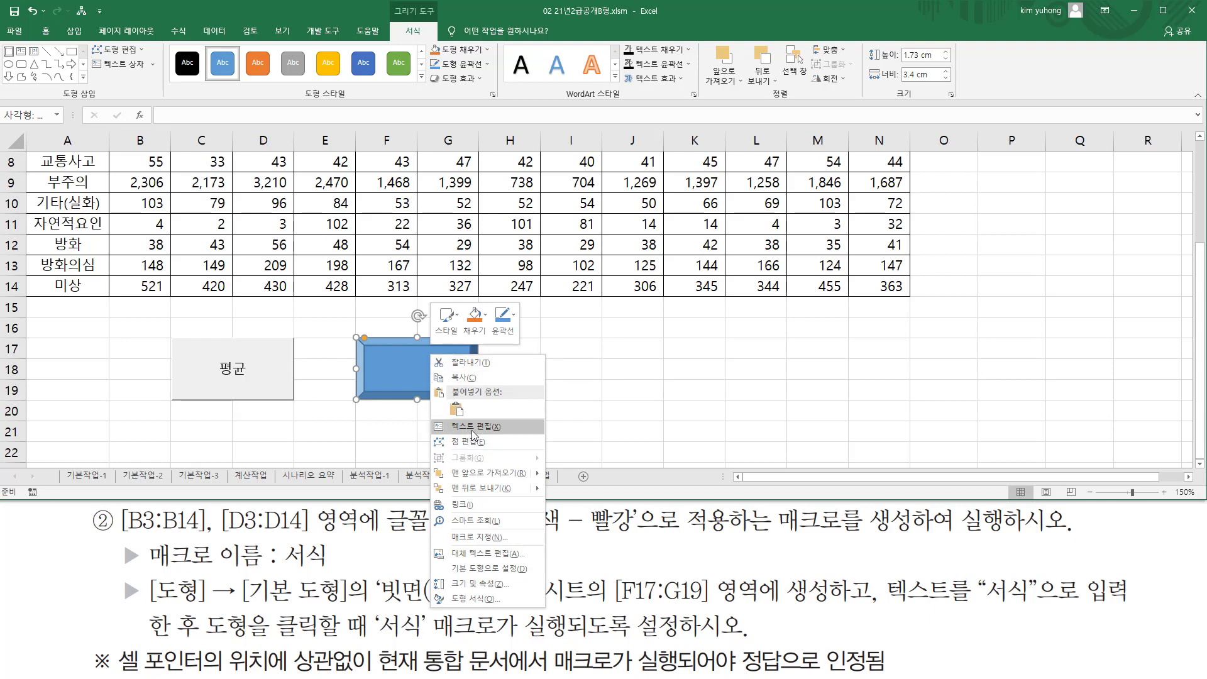
left_click(473, 427)
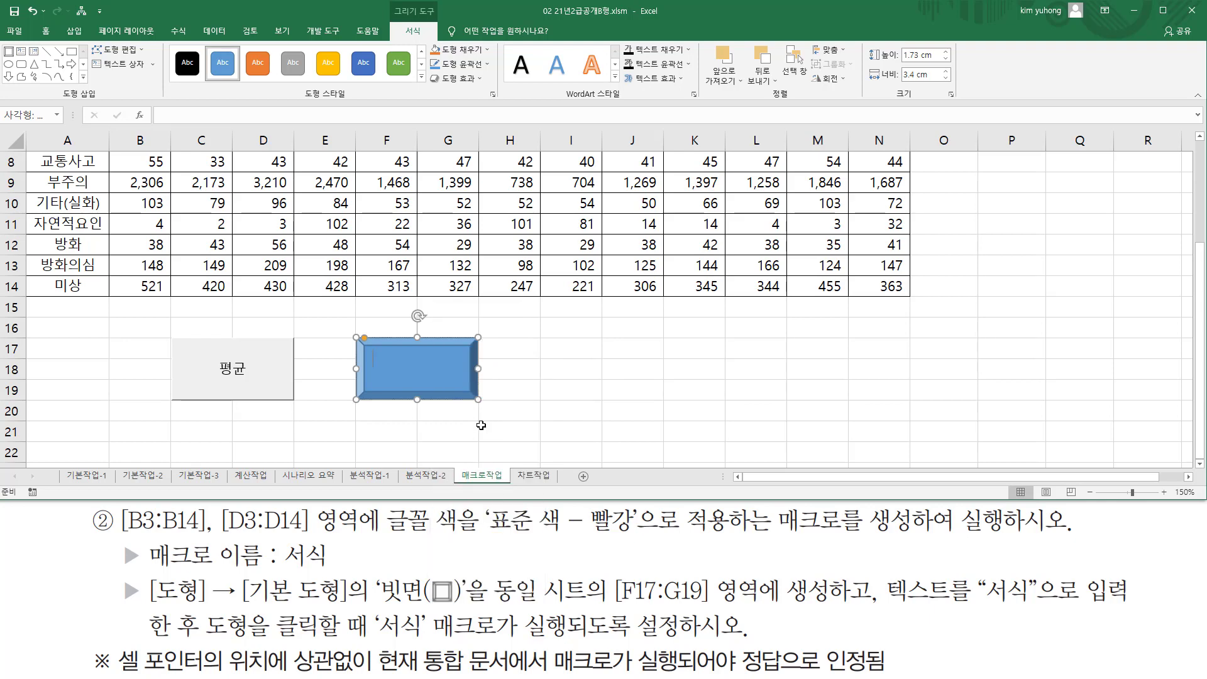
type("서식")
left_click(620, 340)
left_click(614, 383)
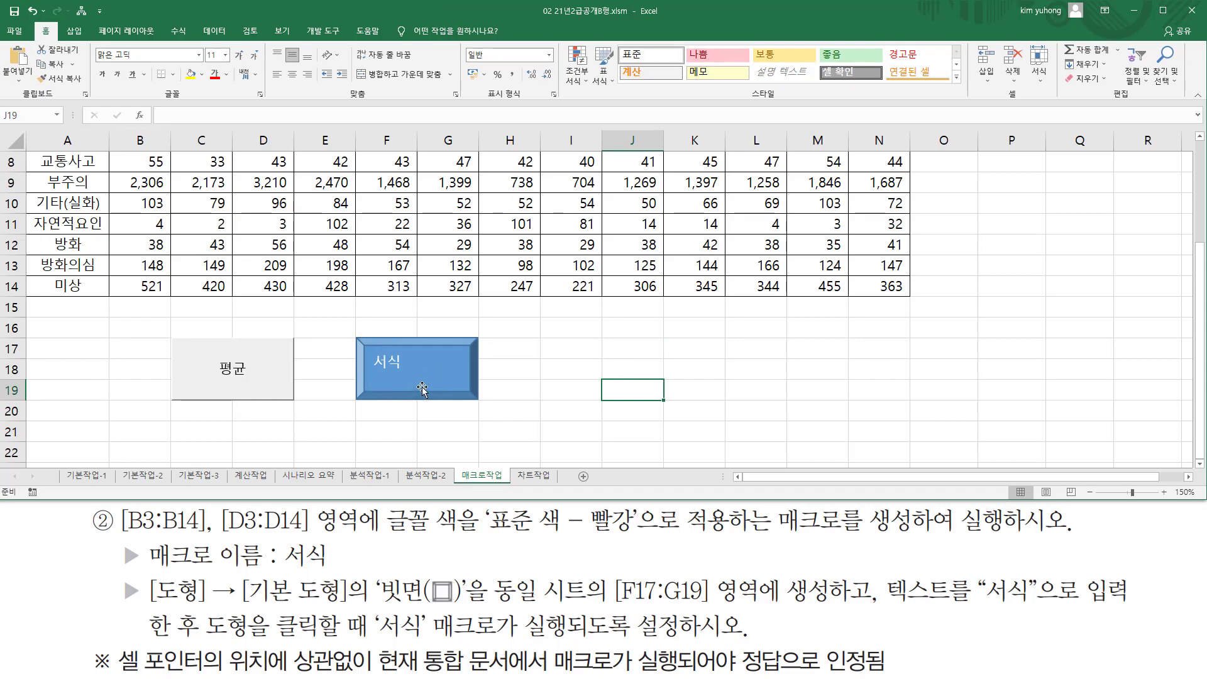
Examine the ranges B3:B14 and D3:D14 in the table against the font color requirement in the instructions
scroll(421, 390, "up", 3)
scroll(247, 357, "down", 3)
scroll(247, 357, "up", 3)
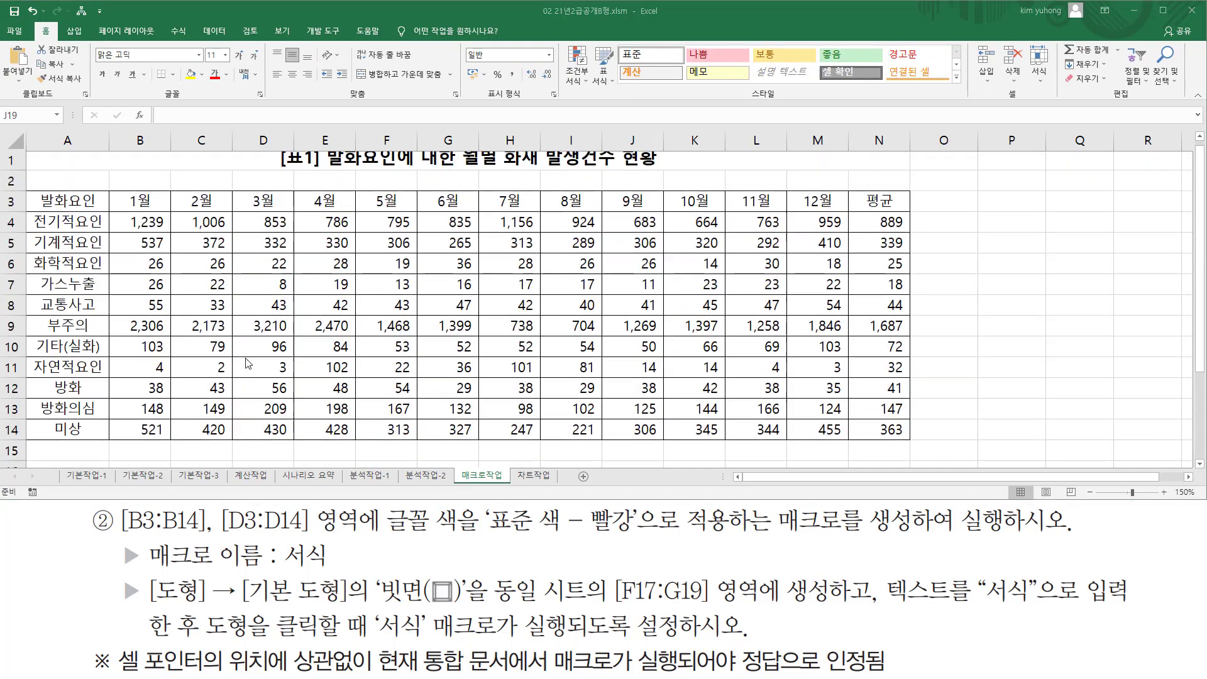
left_click_drag(119, 535, 305, 536)
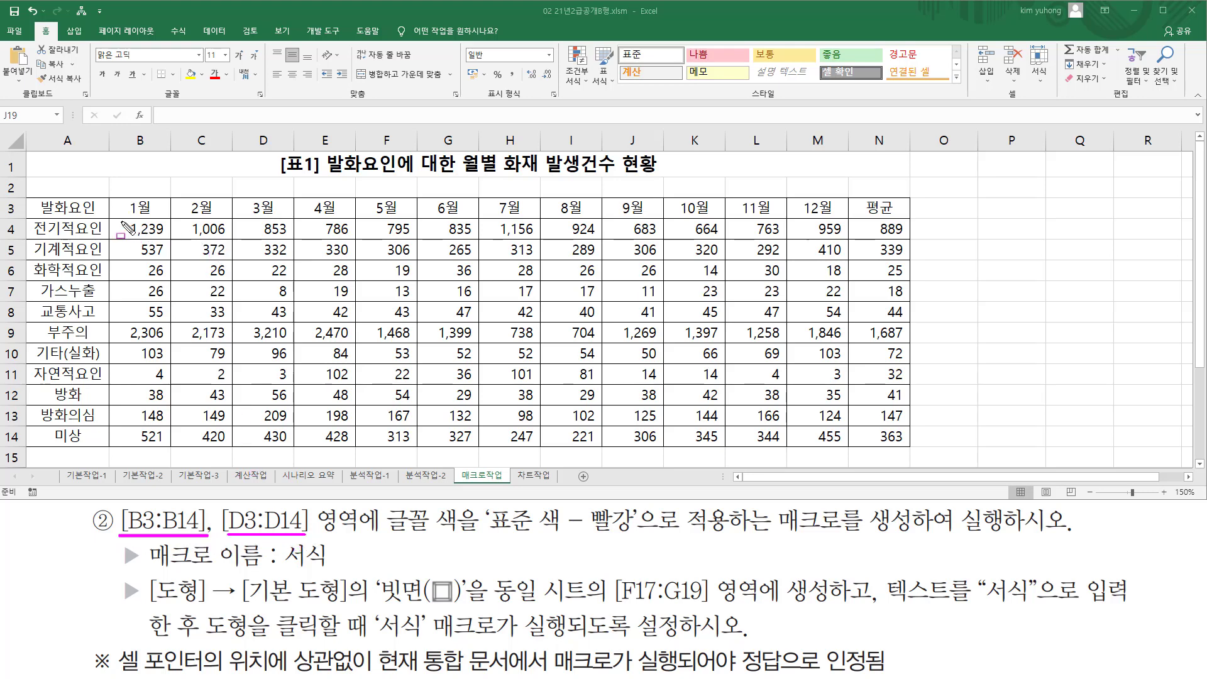
mouse_move(122, 195)
left_mouse_down()
mouse_move(166, 364)
mouse_move(166, 447)
left_mouse_up()
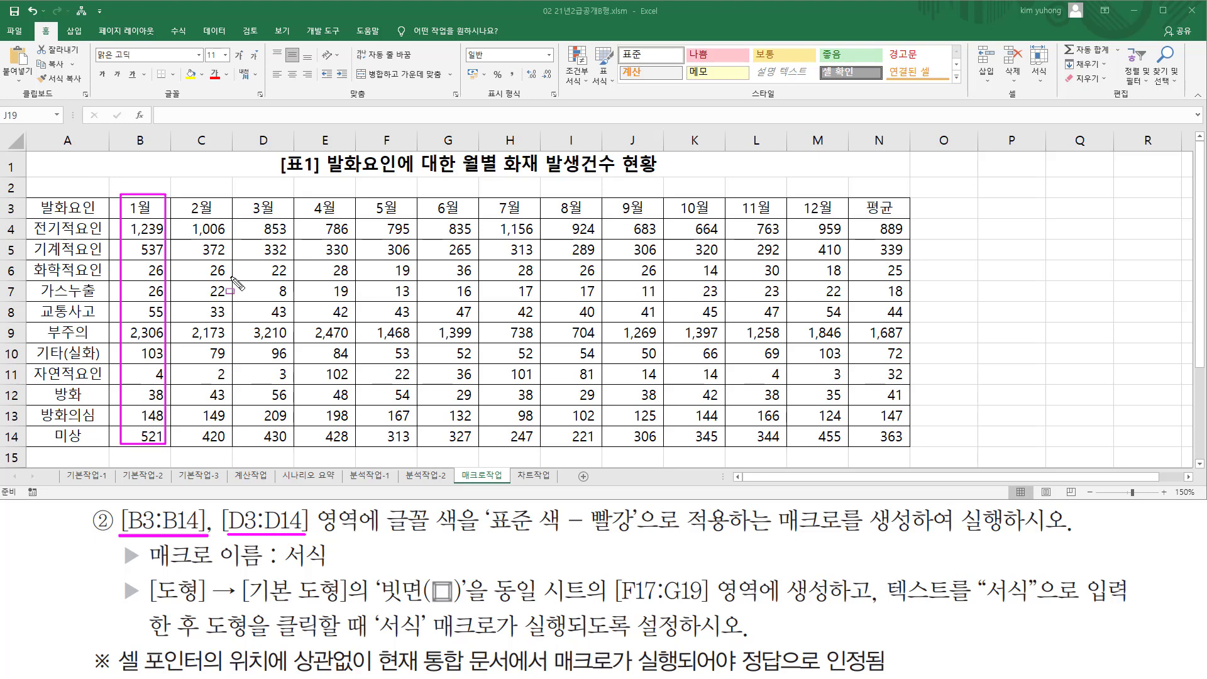
left_click_drag(239, 197, 292, 441)
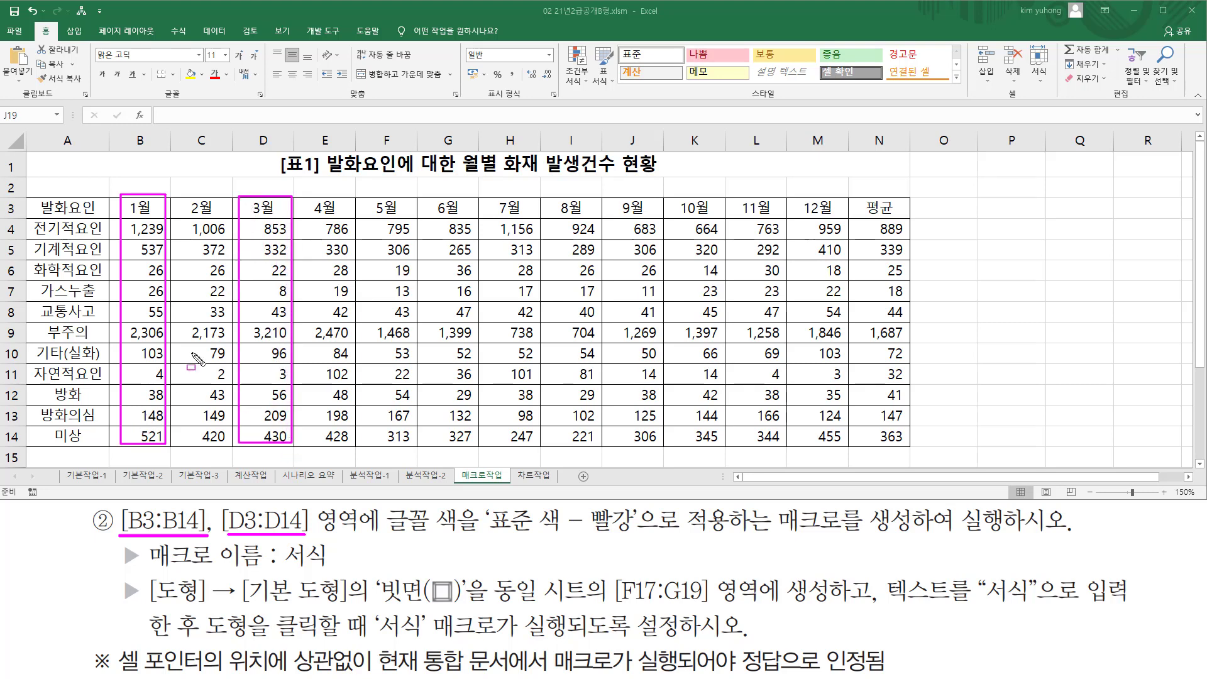
left_click_drag(386, 532, 631, 533)
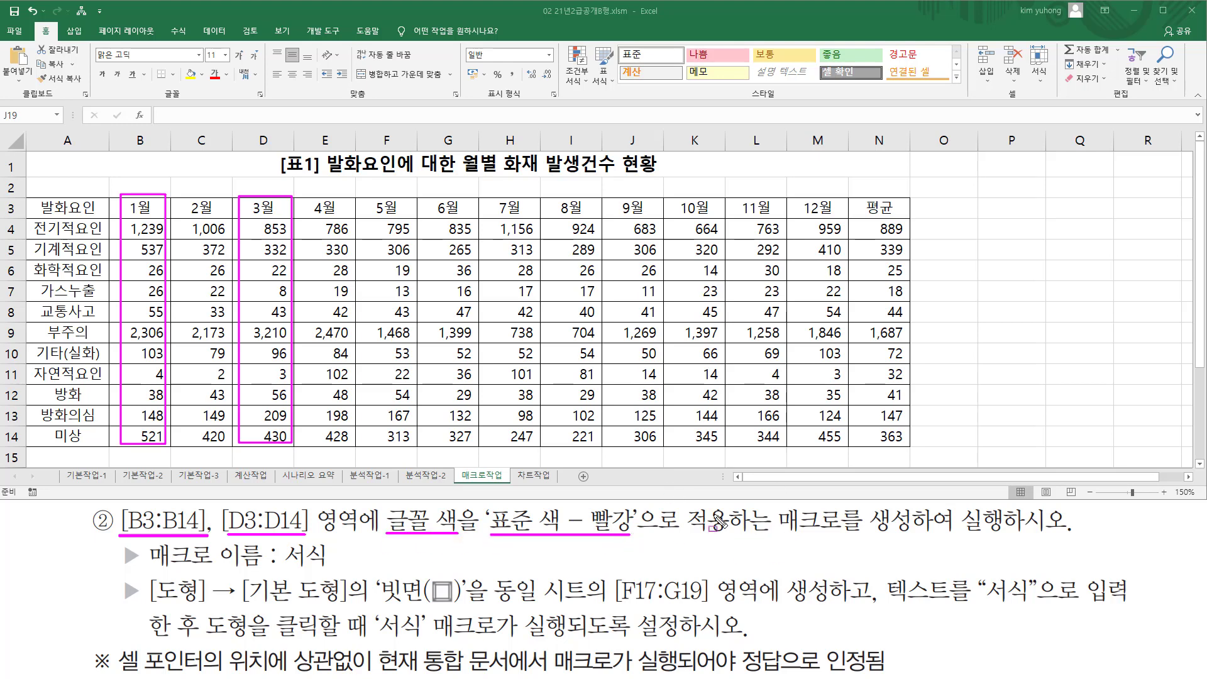
key("Escape")
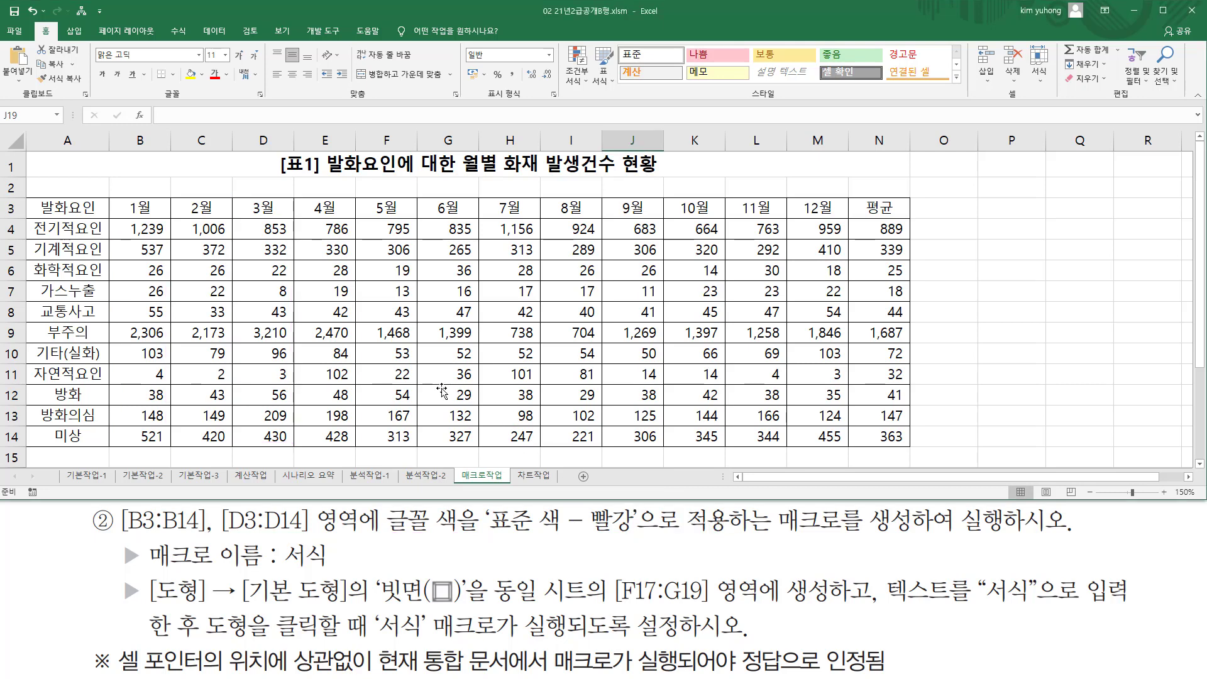
Assign a new macro named 서식 to the bevel shape and start recording it, stored in the current workbook
scroll(441, 390, "down", 2)
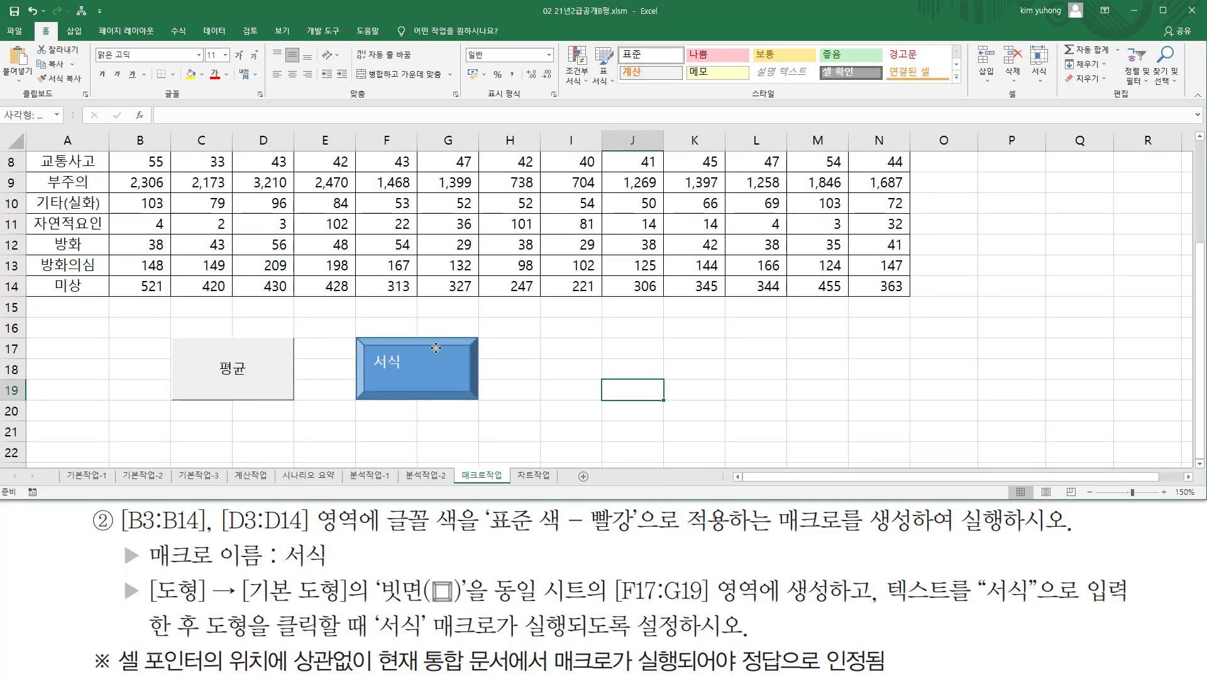
right_click(436, 347)
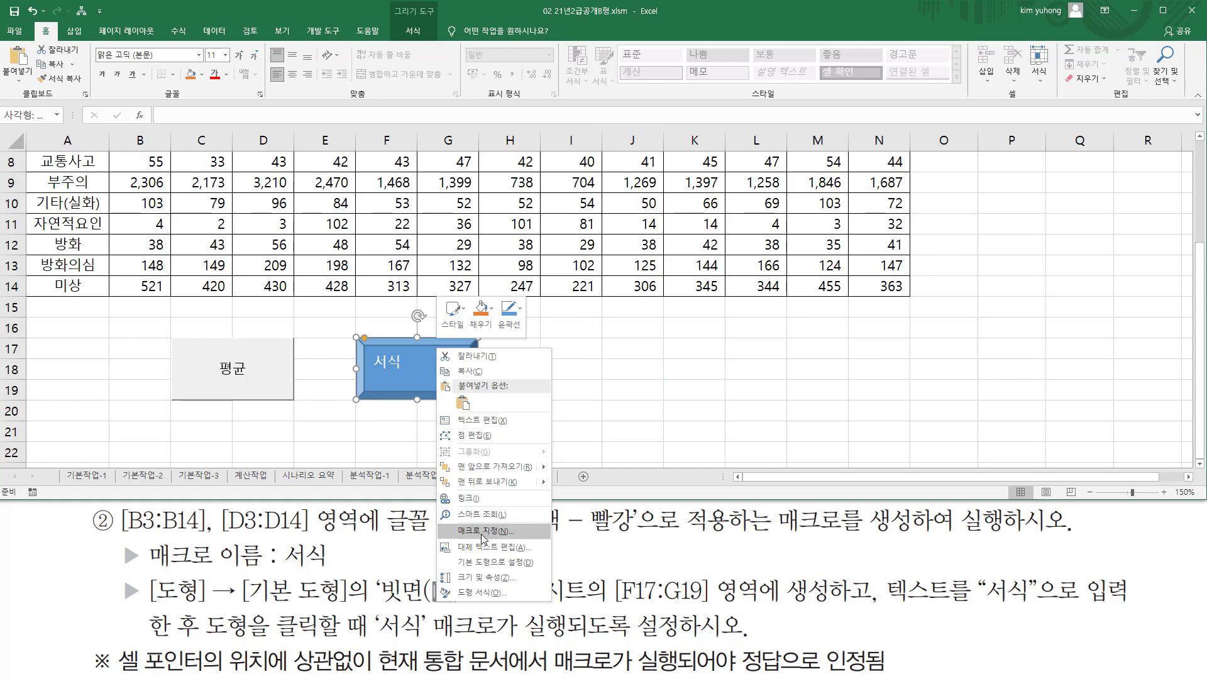
left_click(482, 534)
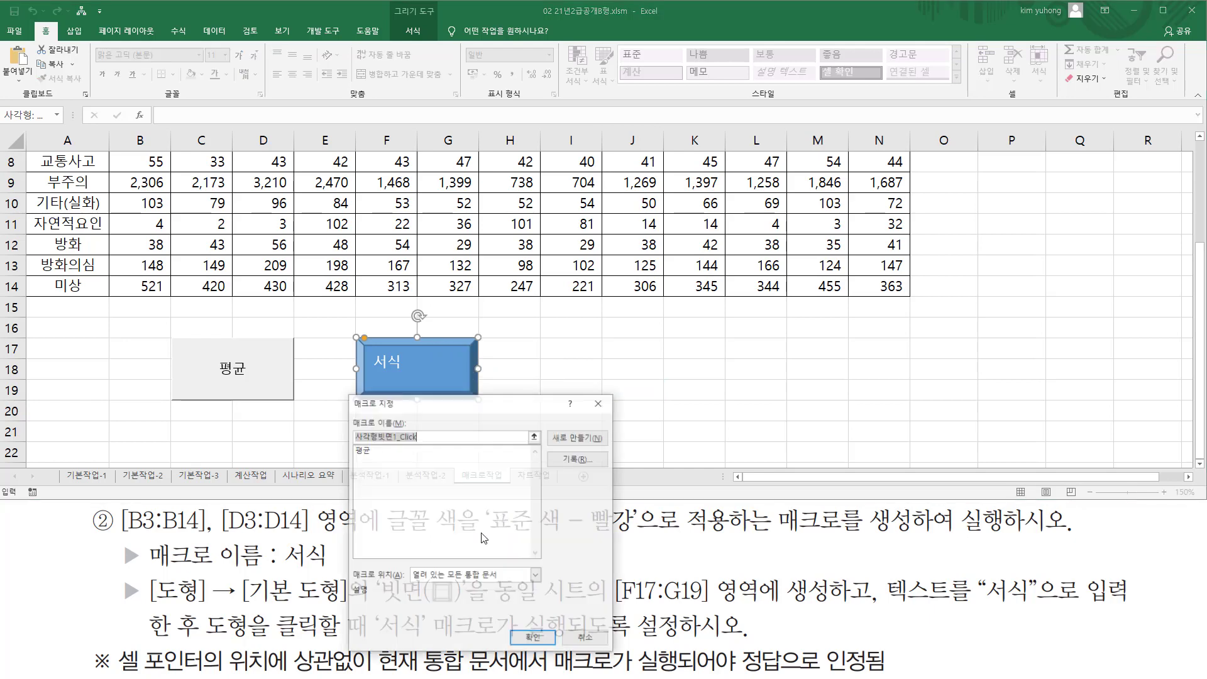
left_click_drag(426, 301, 627, 299)
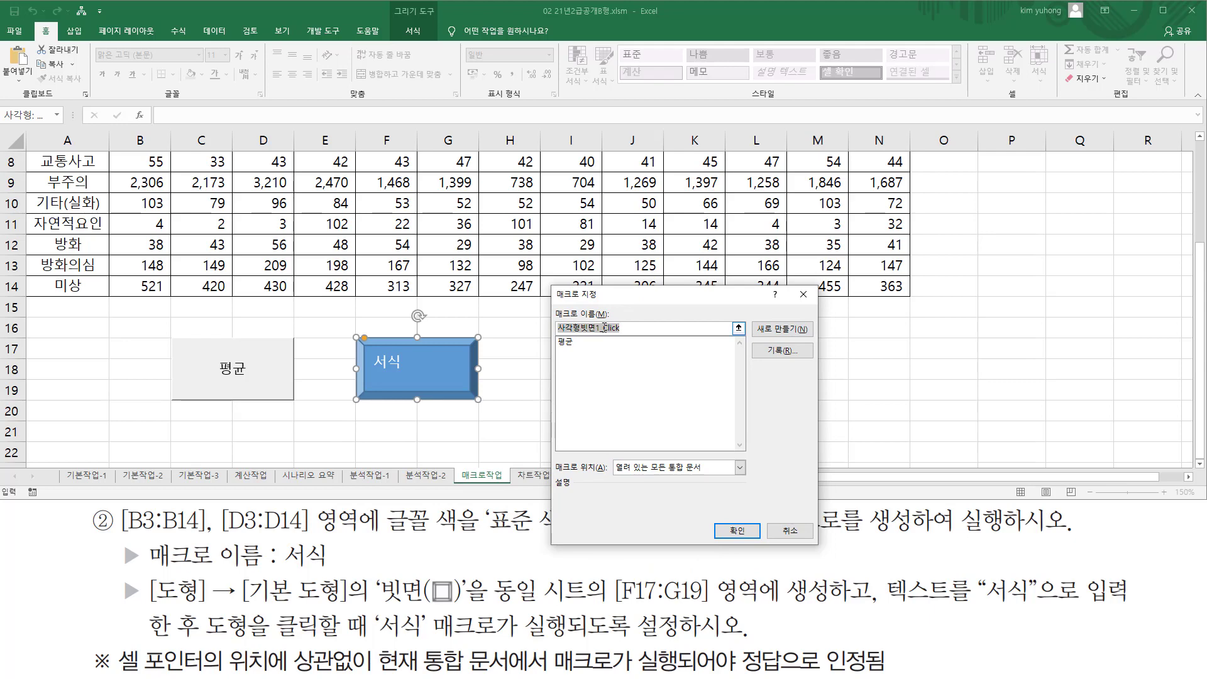
type("서식")
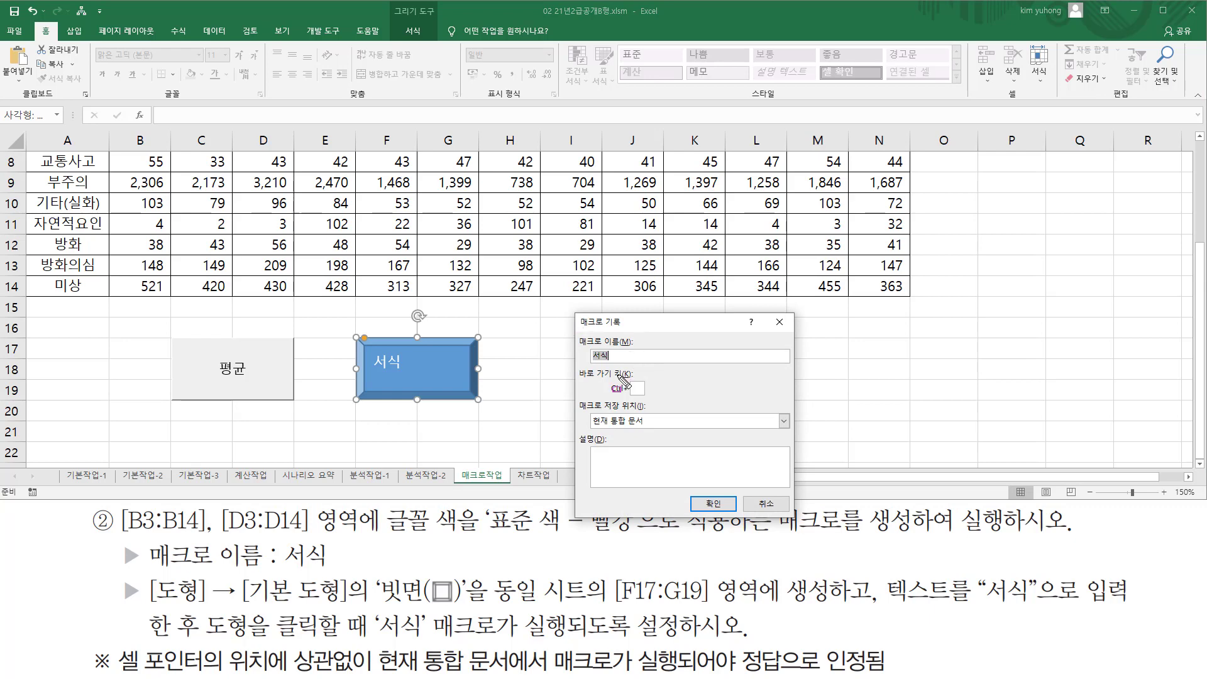
left_click_drag(576, 332, 636, 364)
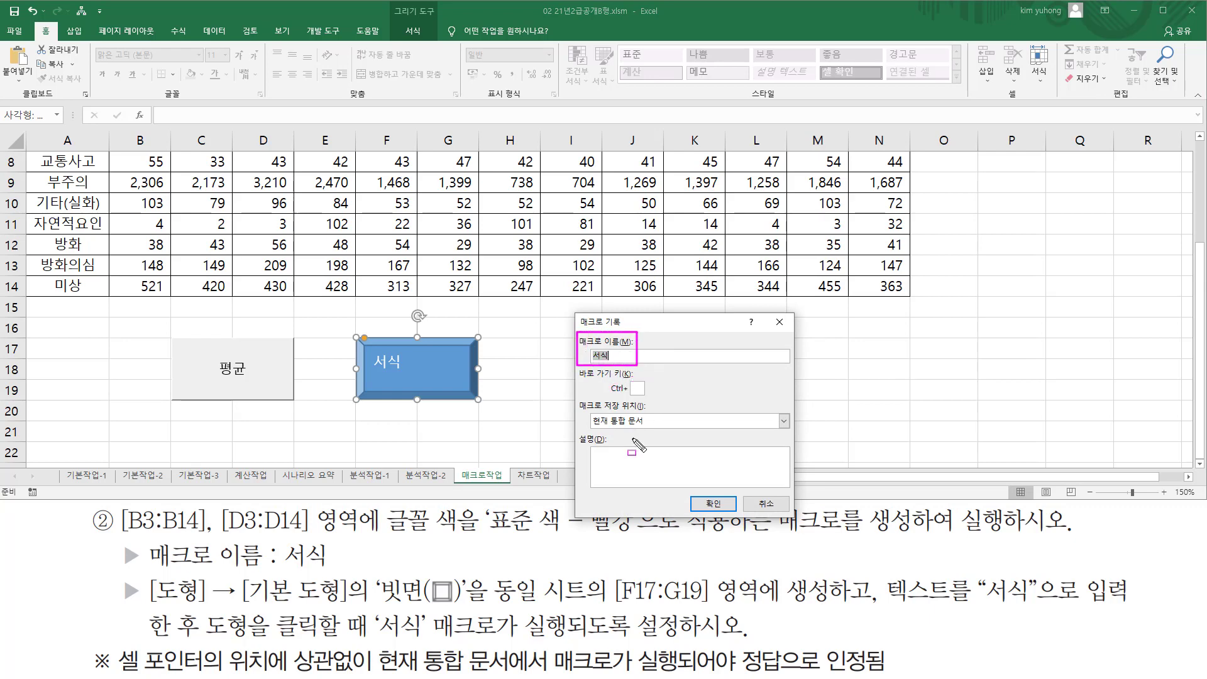
left_click_drag(574, 395, 656, 429)
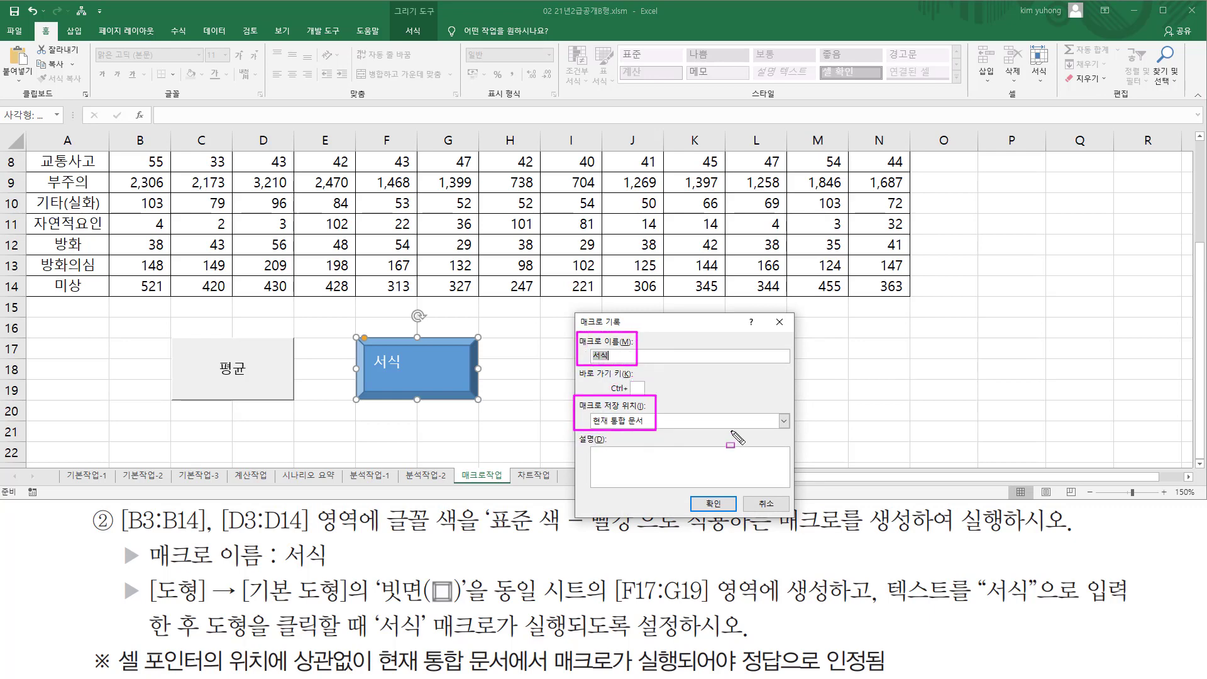
left_click_drag(694, 495, 723, 515)
left_click(717, 505)
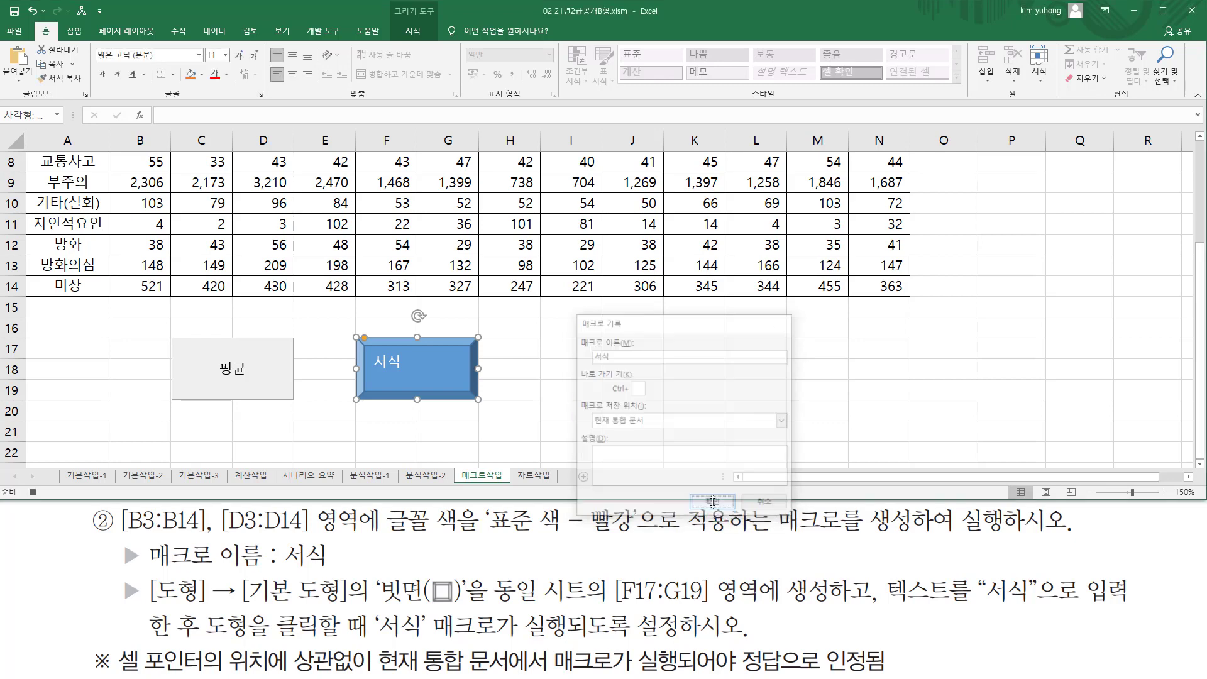
scroll(440, 378, "up", 3)
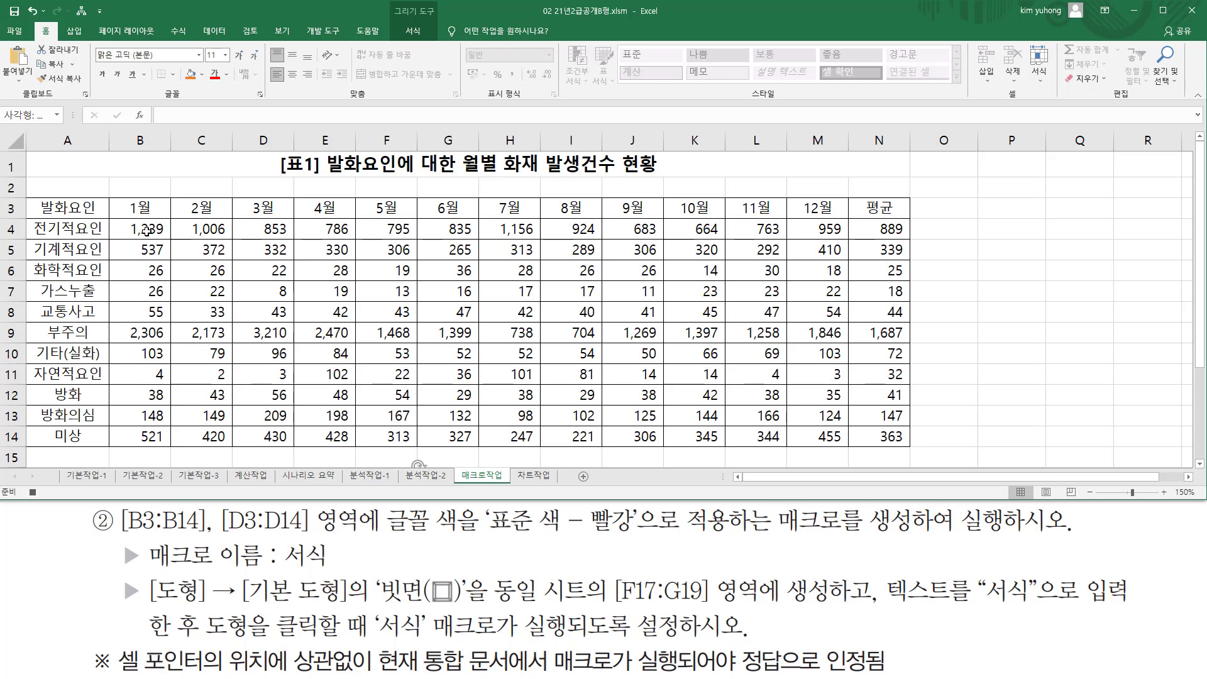
Select B3:B14 and D3:D14 together and set their font color to the standard red
left_click(157, 212)
left_click_drag(141, 206, 134, 430)
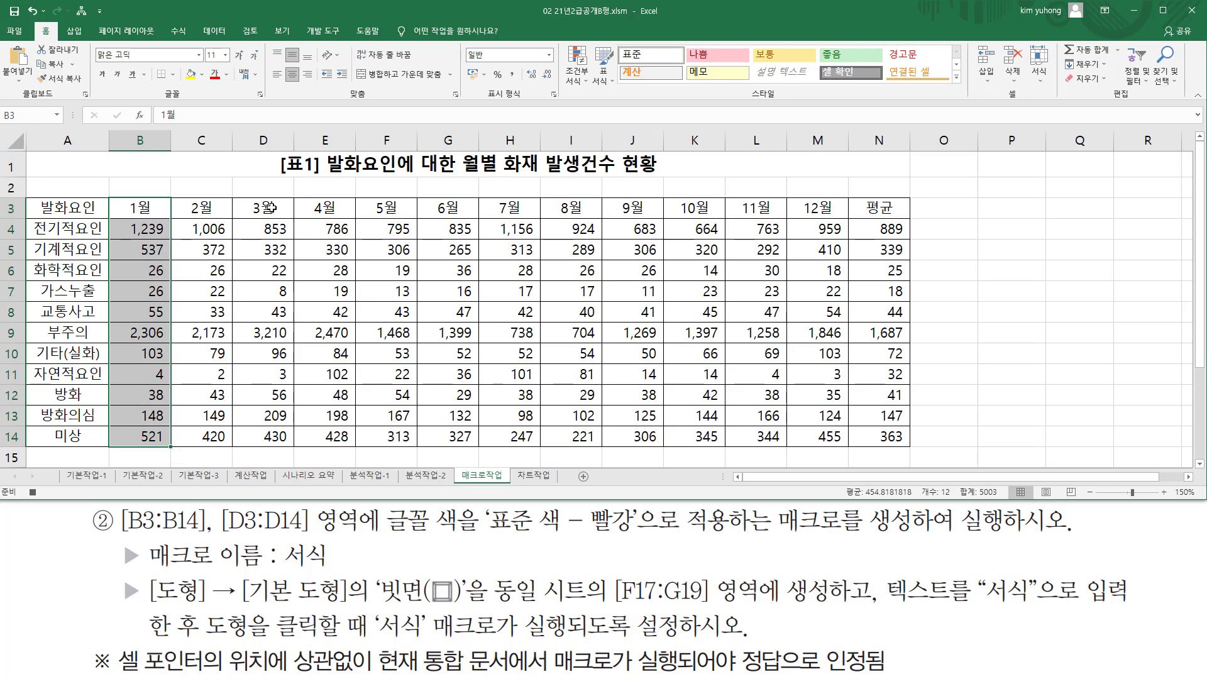
left_click(270, 207, "ctrl")
left_click_drag(270, 207, 268, 434)
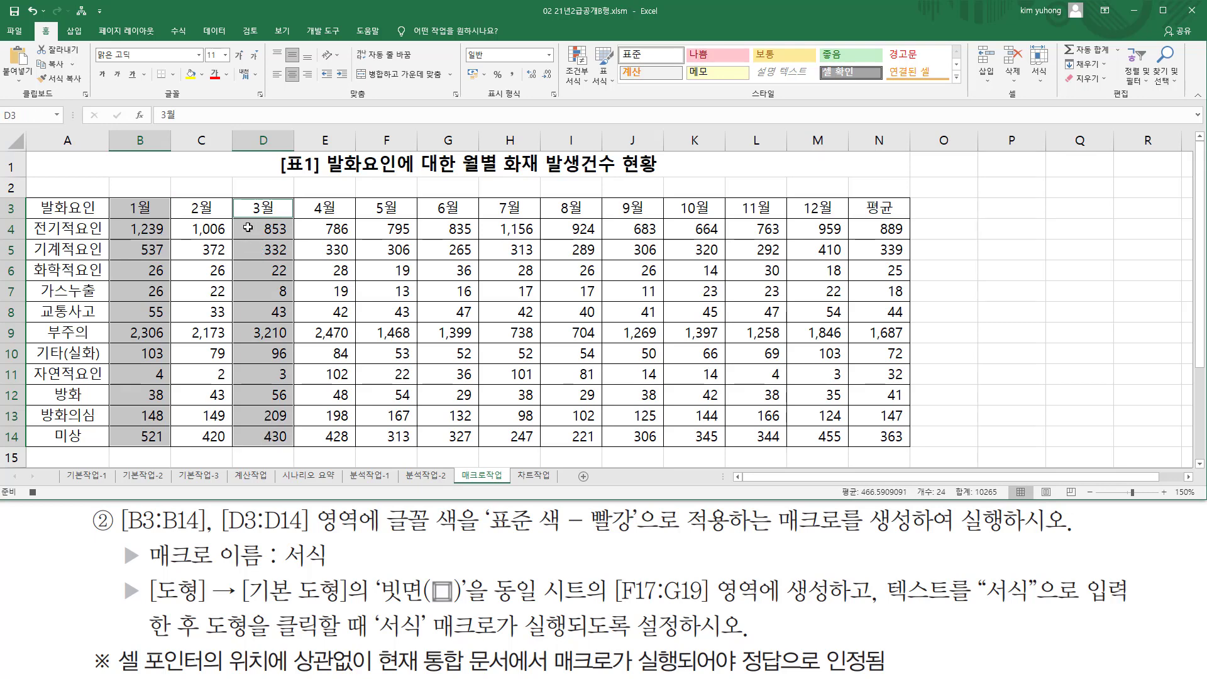
left_click(229, 74)
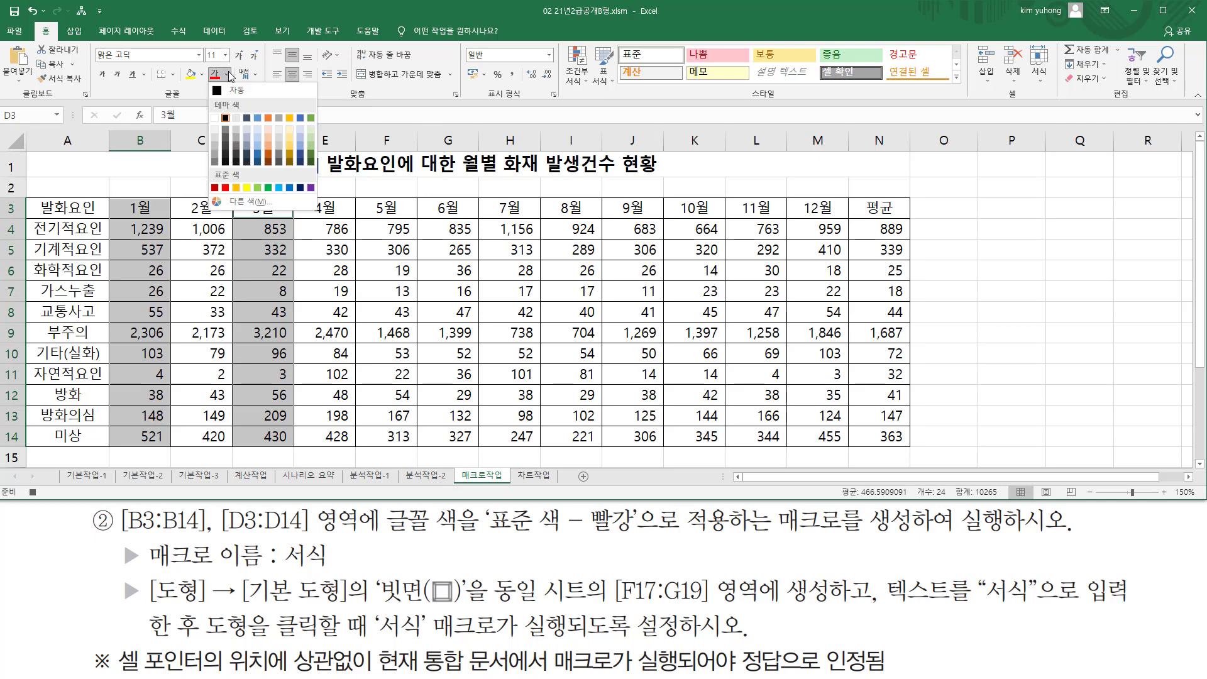
left_click(225, 187)
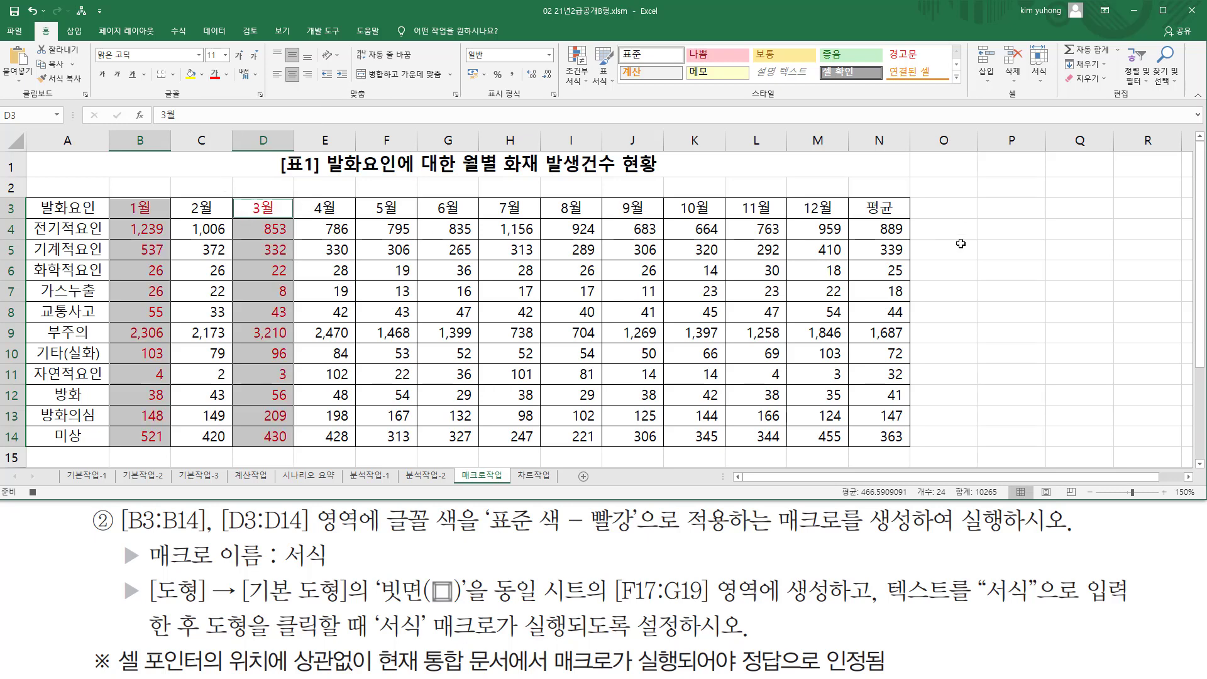
Deselect the red ranges by selecting cell P1 and stop recording the 서식 macro
left_click(1011, 166)
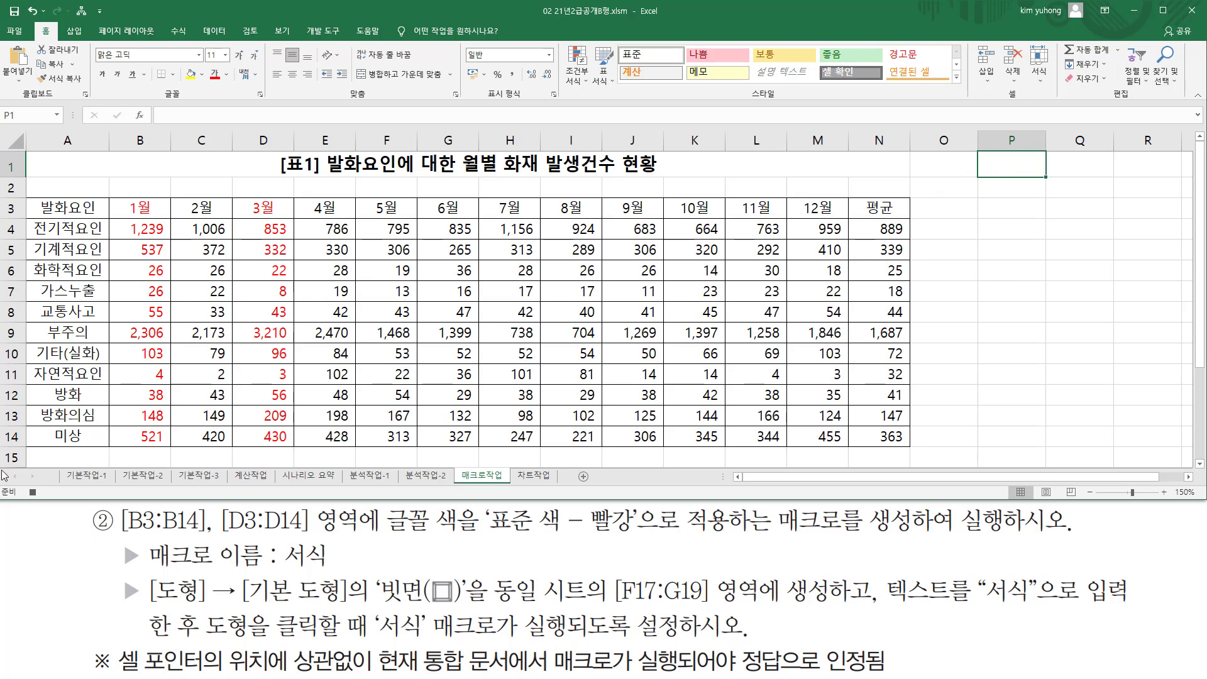
left_click(33, 492)
scroll(250, 355, "down", 3)
scroll(251, 356, "up", 3)
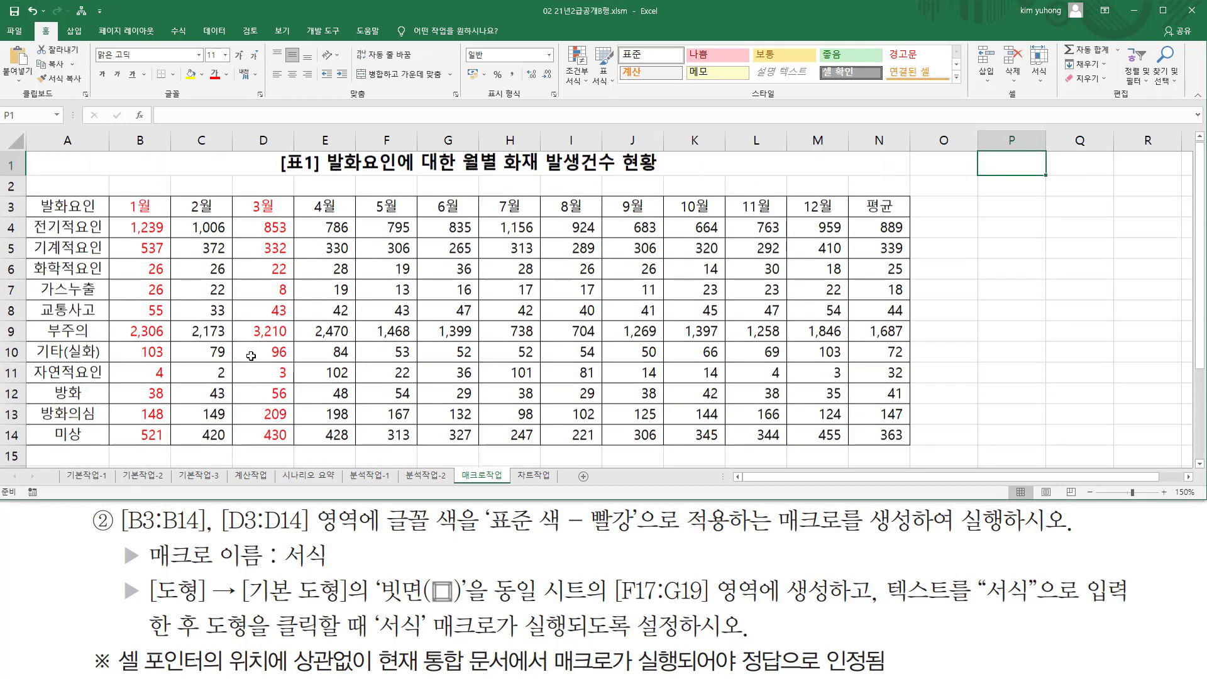
Set the font color of B3:B14 and D3:D14 back to black and deselect them
left_click_drag(139, 205, 264, 438)
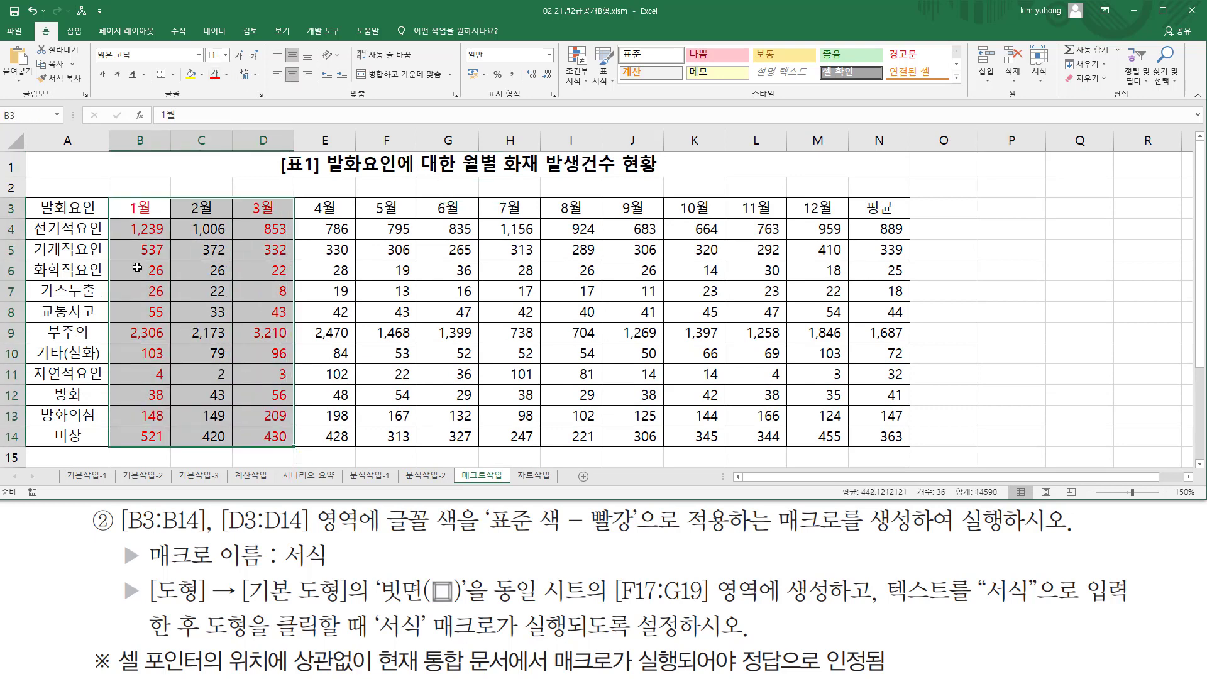
left_click_drag(140, 208, 141, 438)
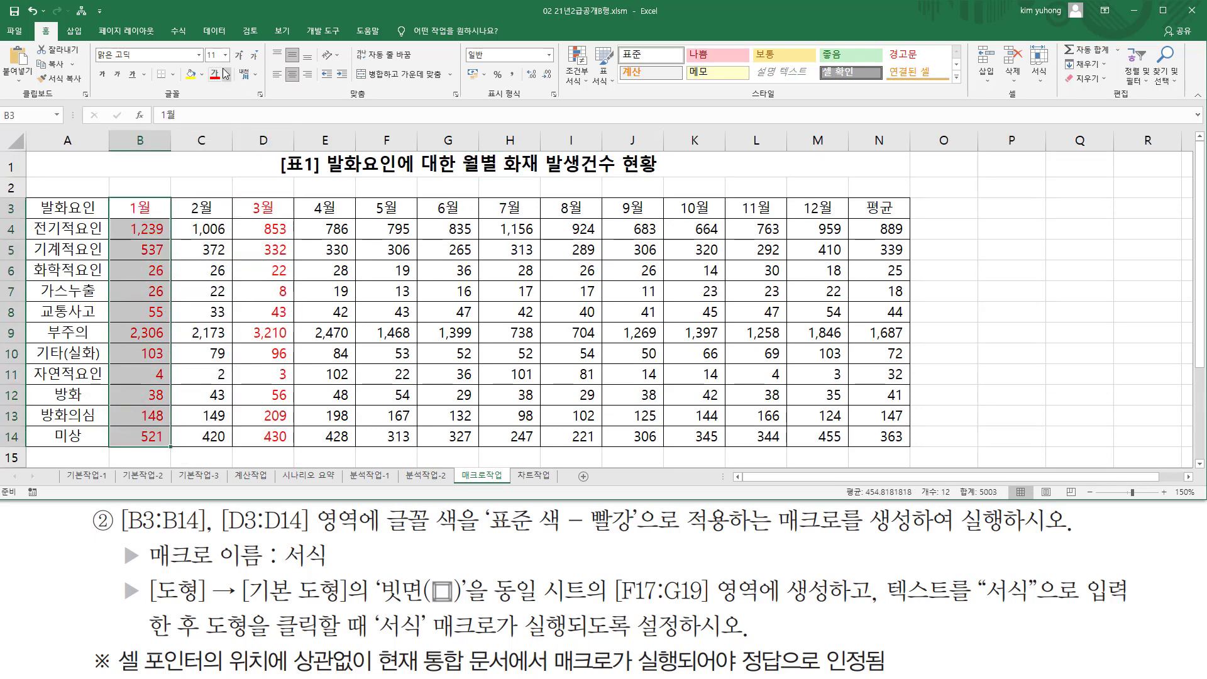
left_click(225, 73)
left_click(225, 103)
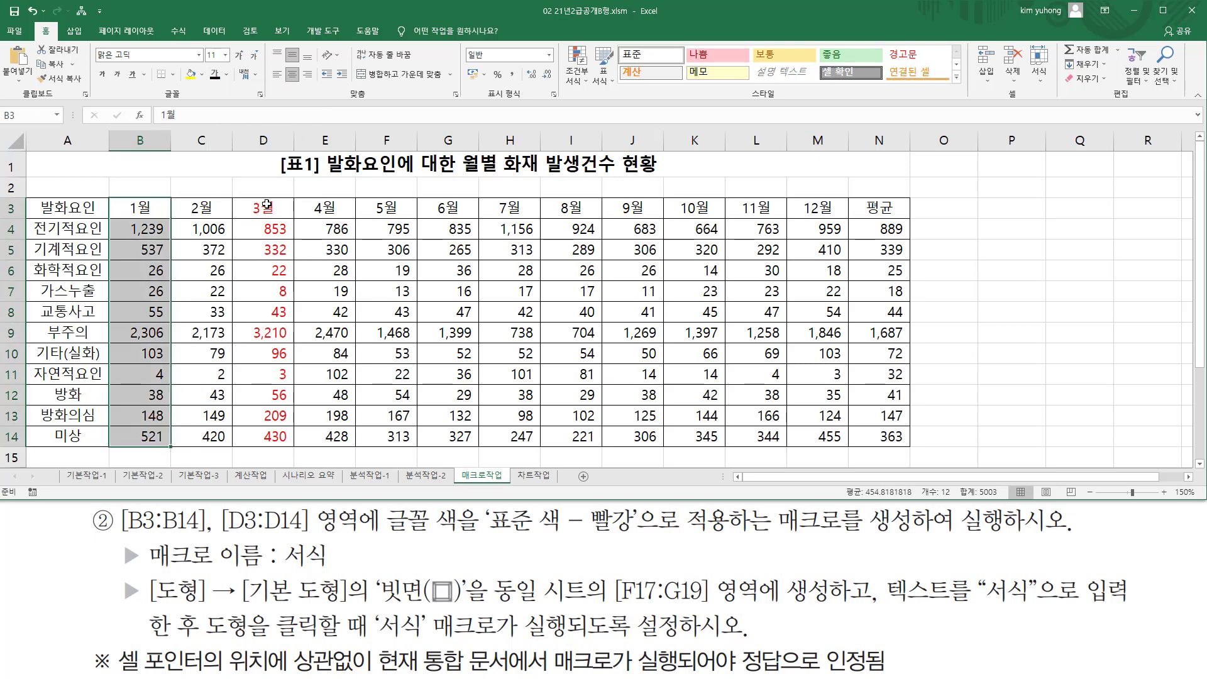
left_click_drag(266, 205, 276, 440)
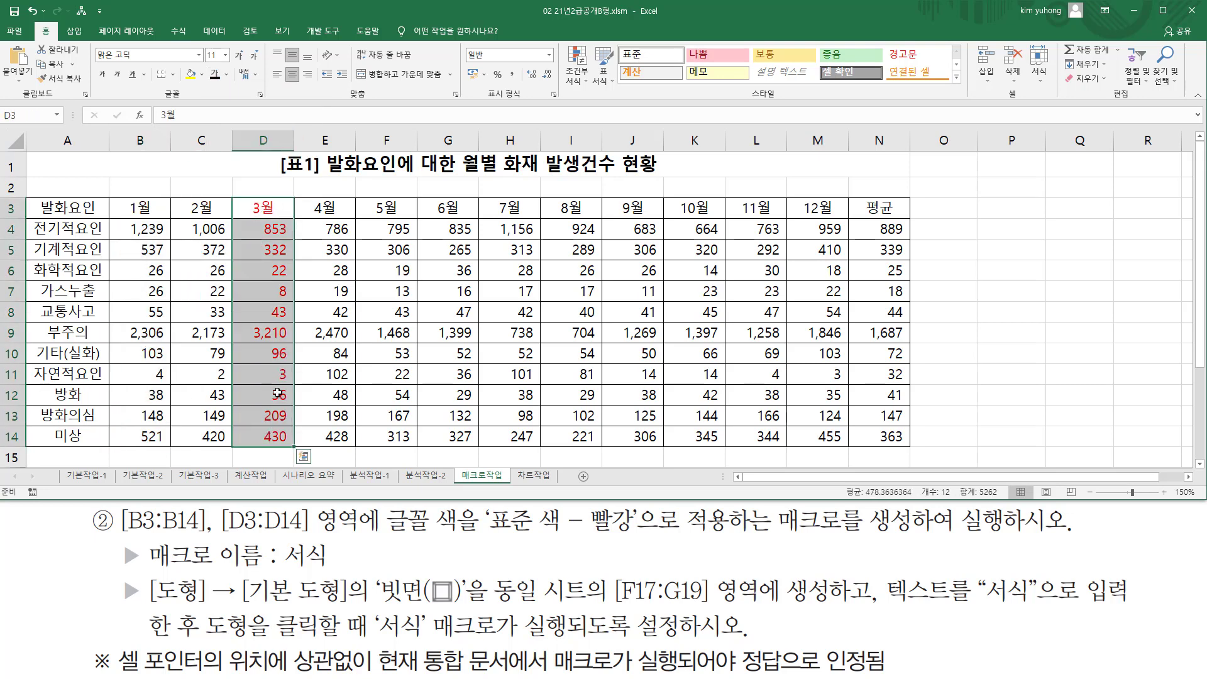
left_click(215, 74)
left_click(651, 292)
Run the 서식 macro from the bevel shape and check the font colors in columns B and D
scroll(715, 270, "down", 2)
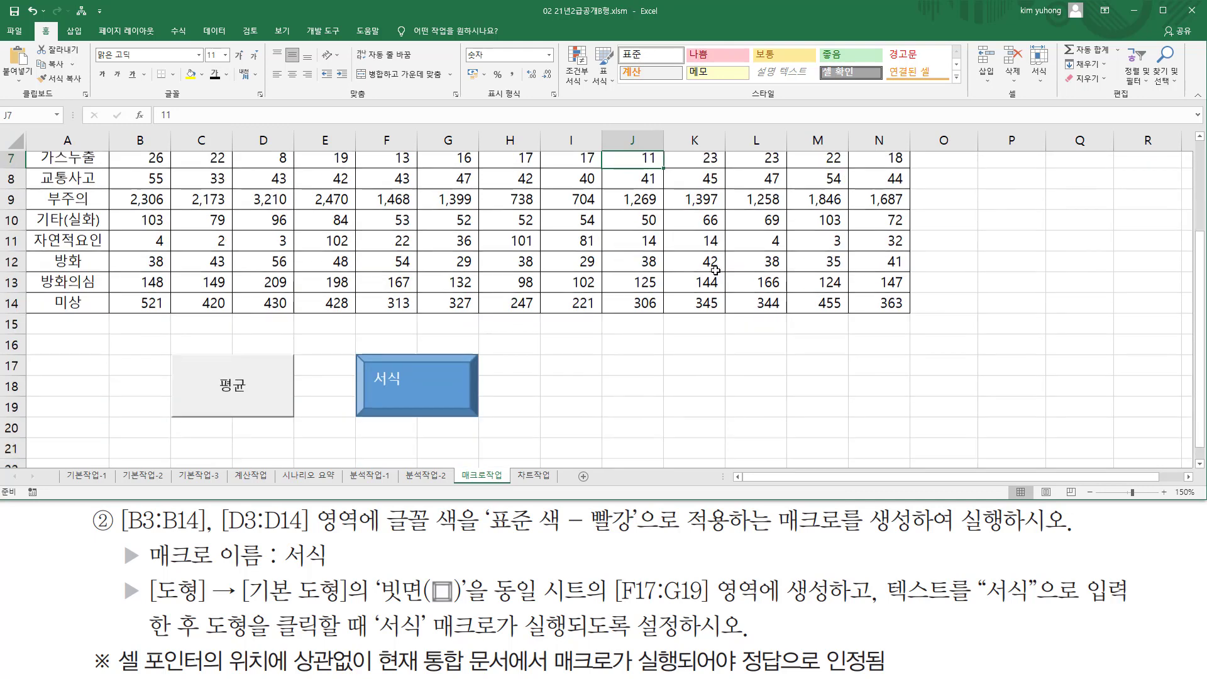
scroll(715, 271, "down", 1)
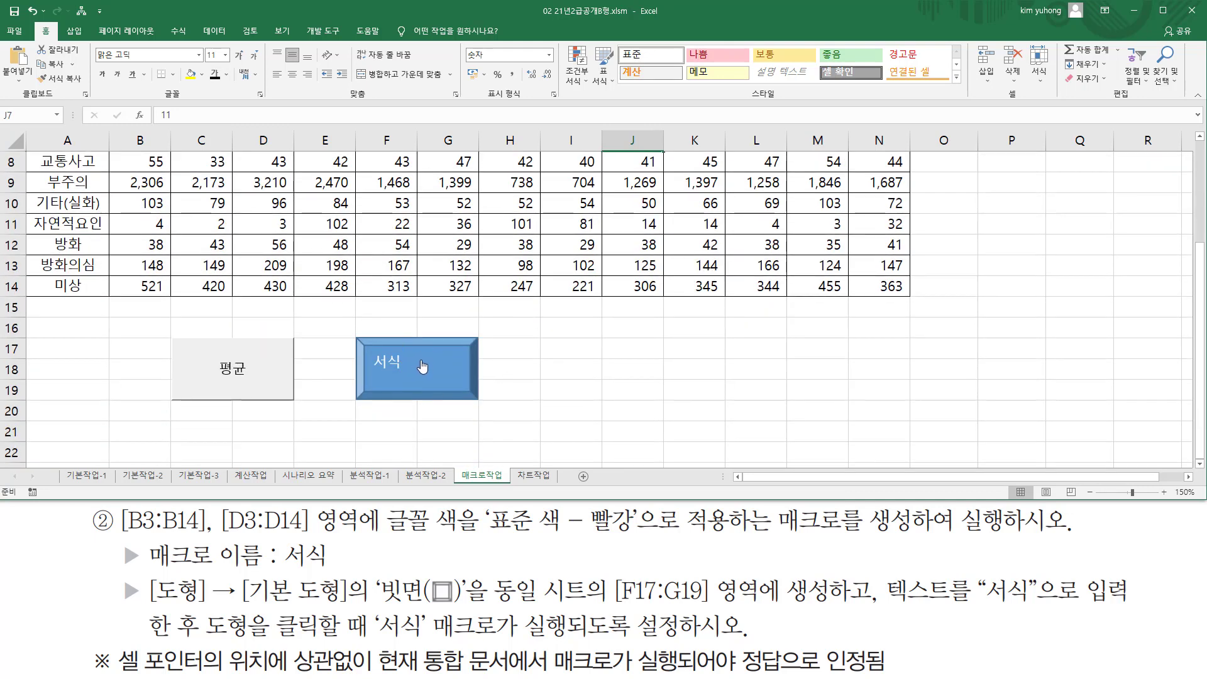
left_click(422, 366)
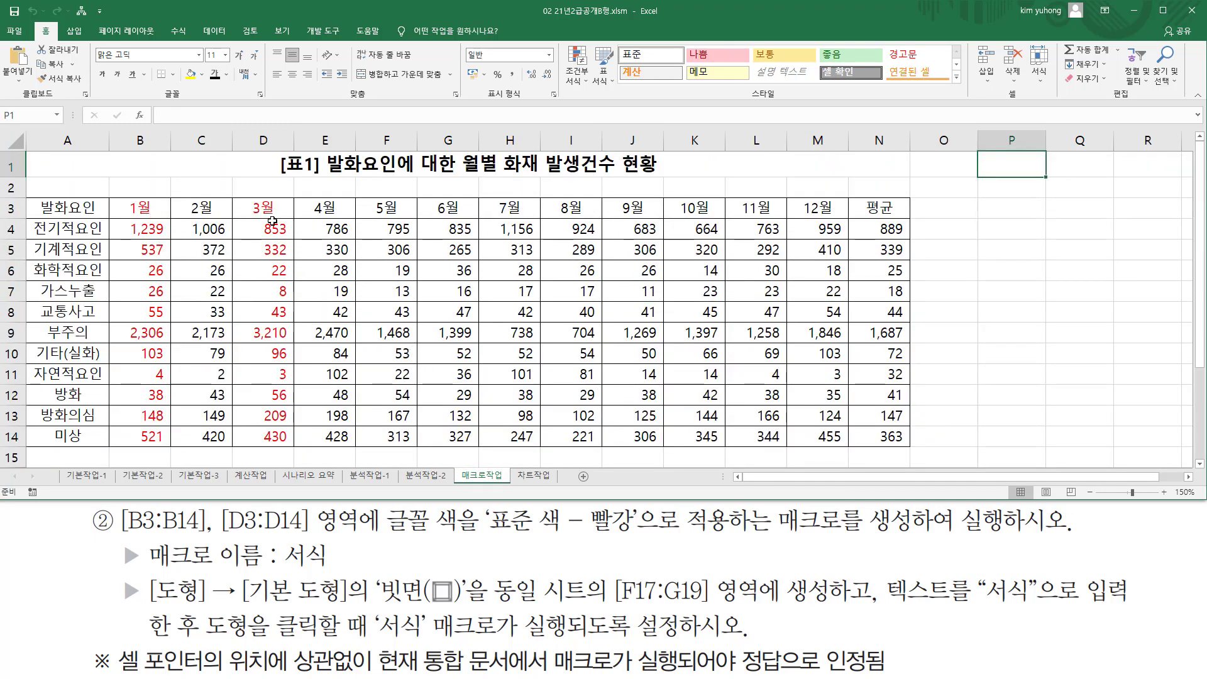
scroll(257, 240, "down", 2)
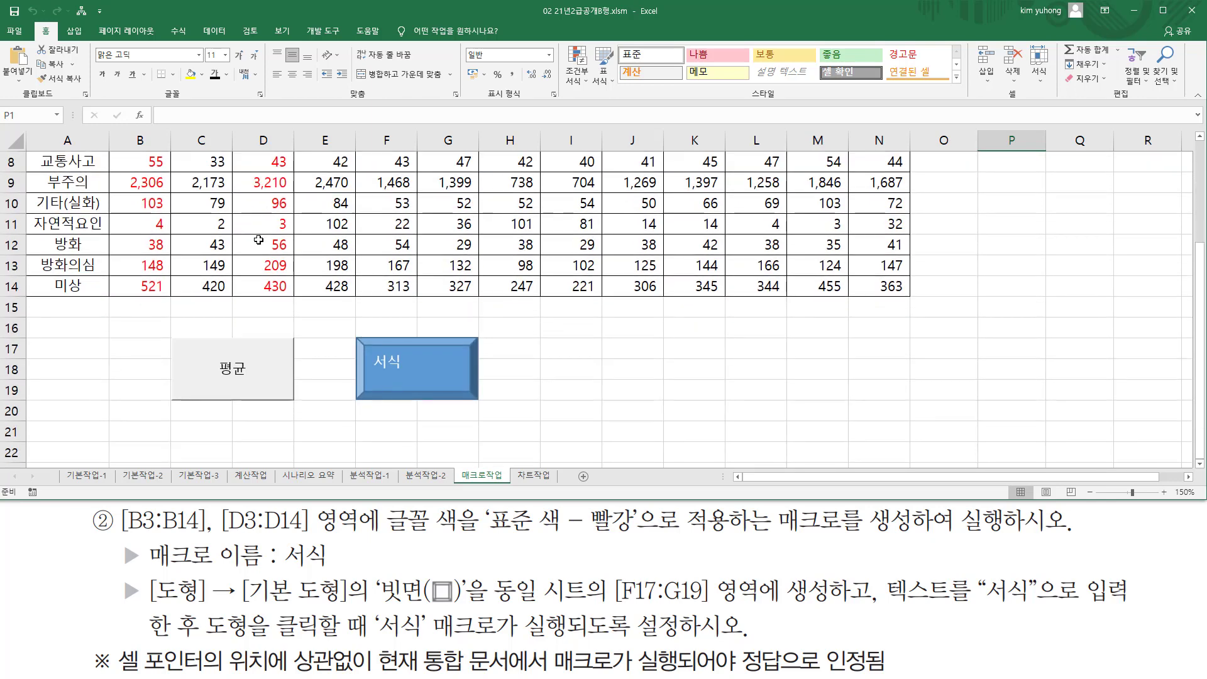
scroll(255, 258, "up", 2)
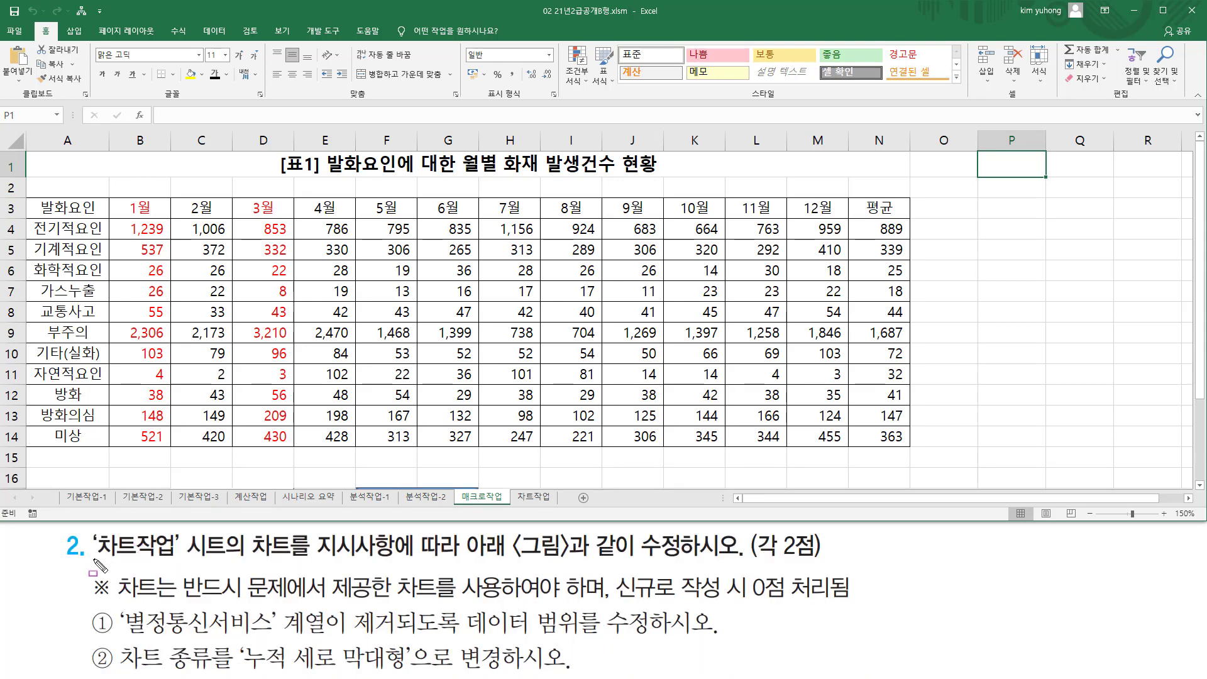
Open the 차트작업 sheet named in the chart task instructions
left_click_drag(92, 558, 128, 558)
left_click_drag(194, 532, 232, 531)
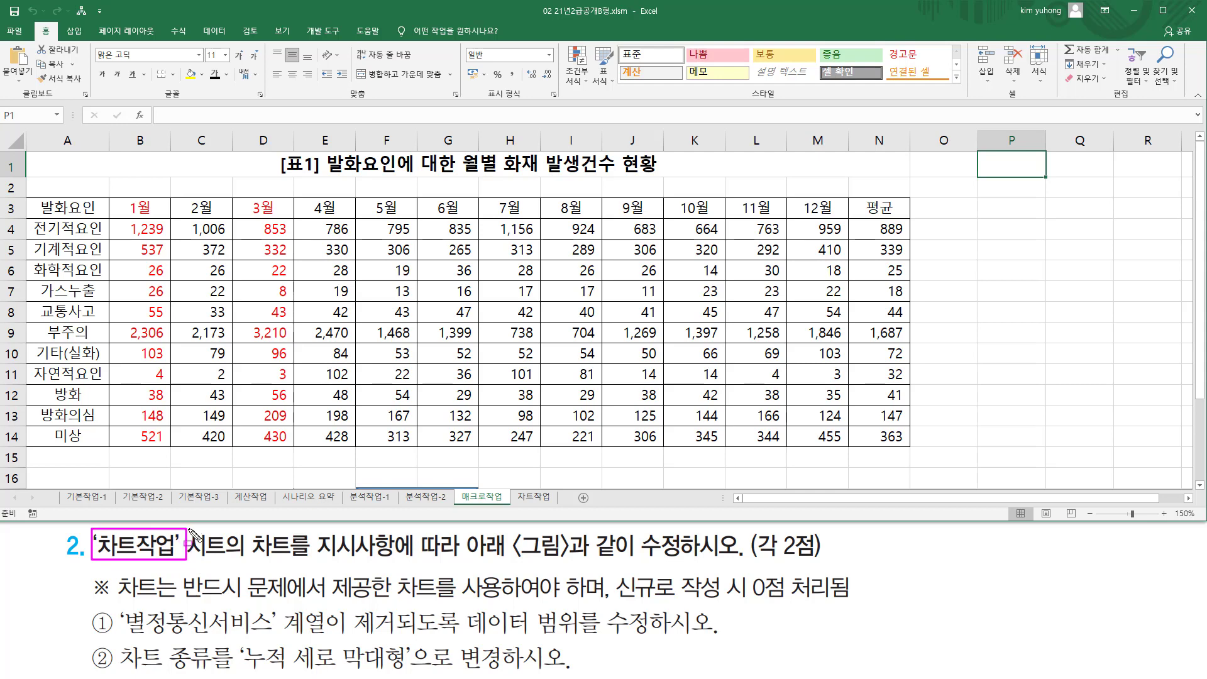
left_click_drag(512, 482, 554, 503)
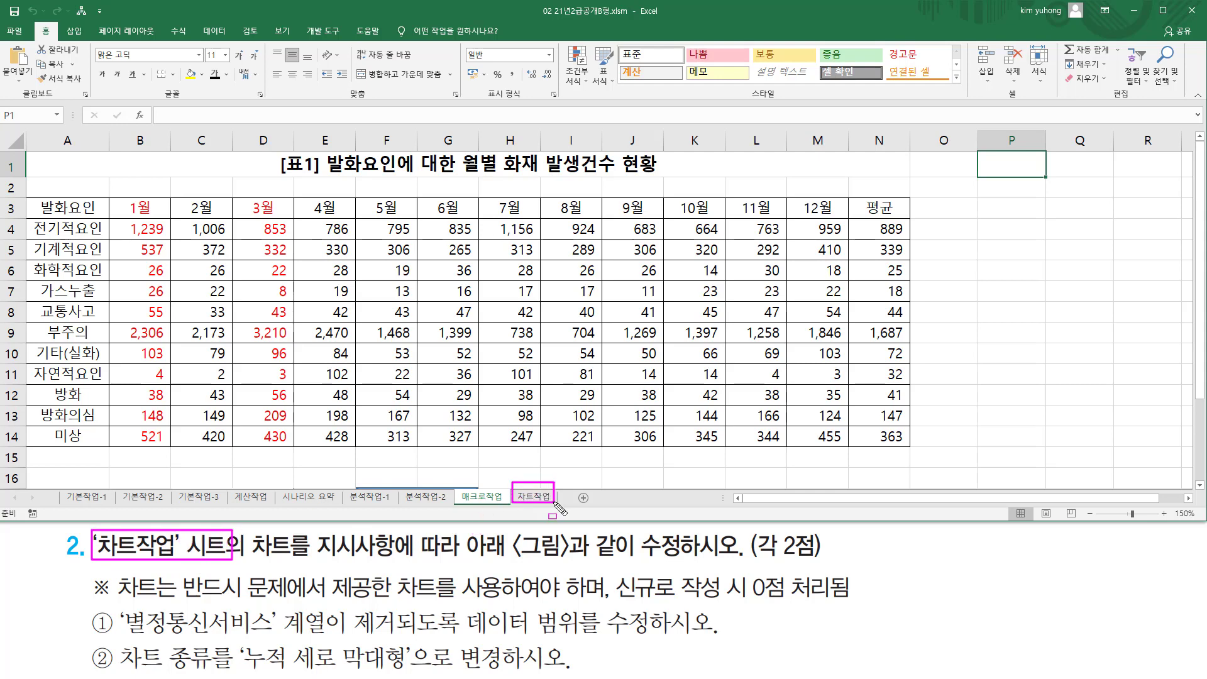
left_click(533, 496)
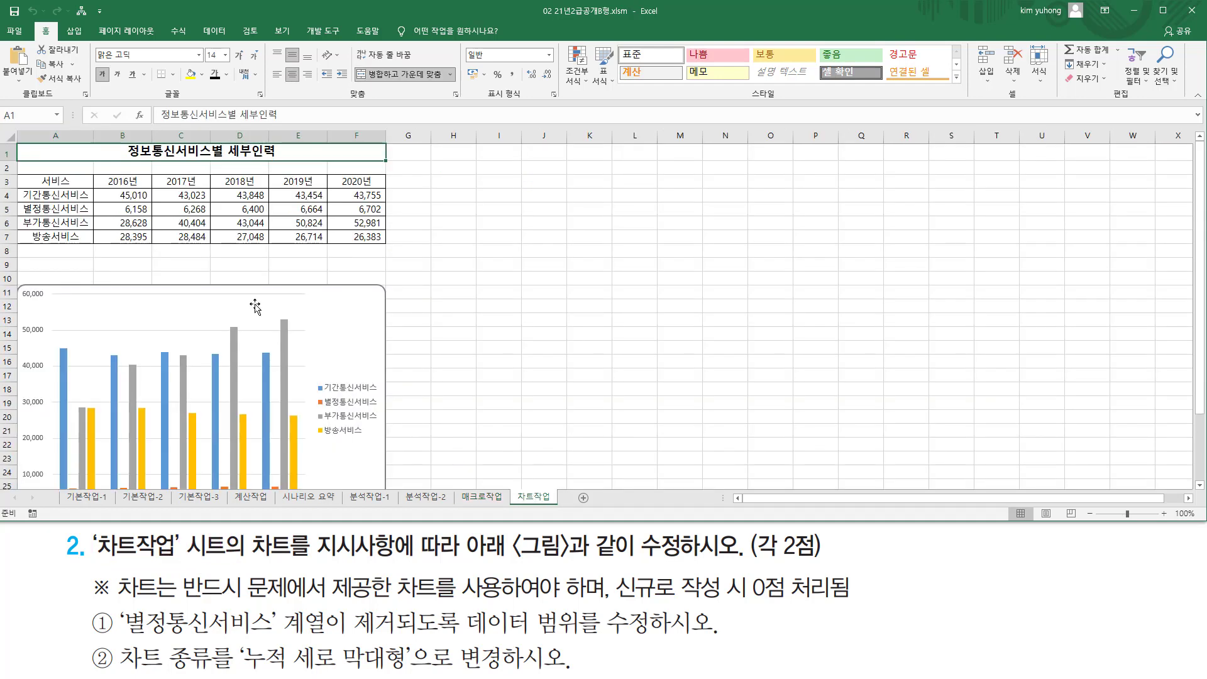
scroll(245, 267, "up", 6, "ctrl")
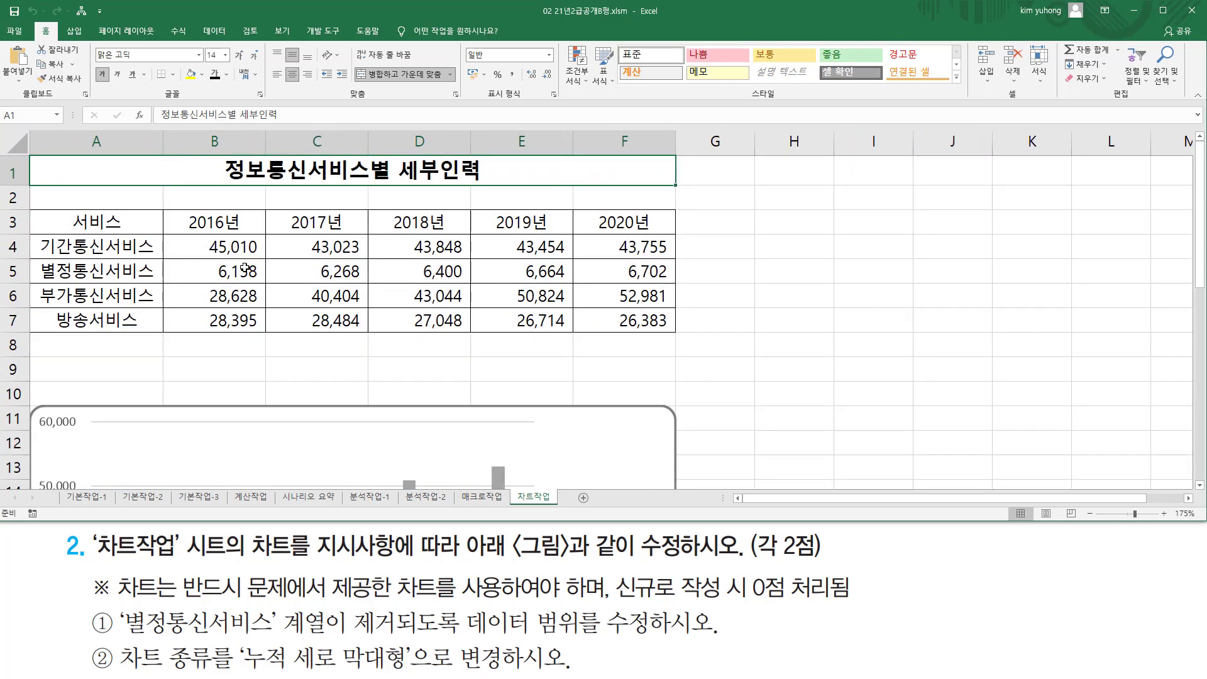
Examine the service data table and its existing column chart, and compare the chart with the reference picture
left_click_drag(30, 163, 36, 168)
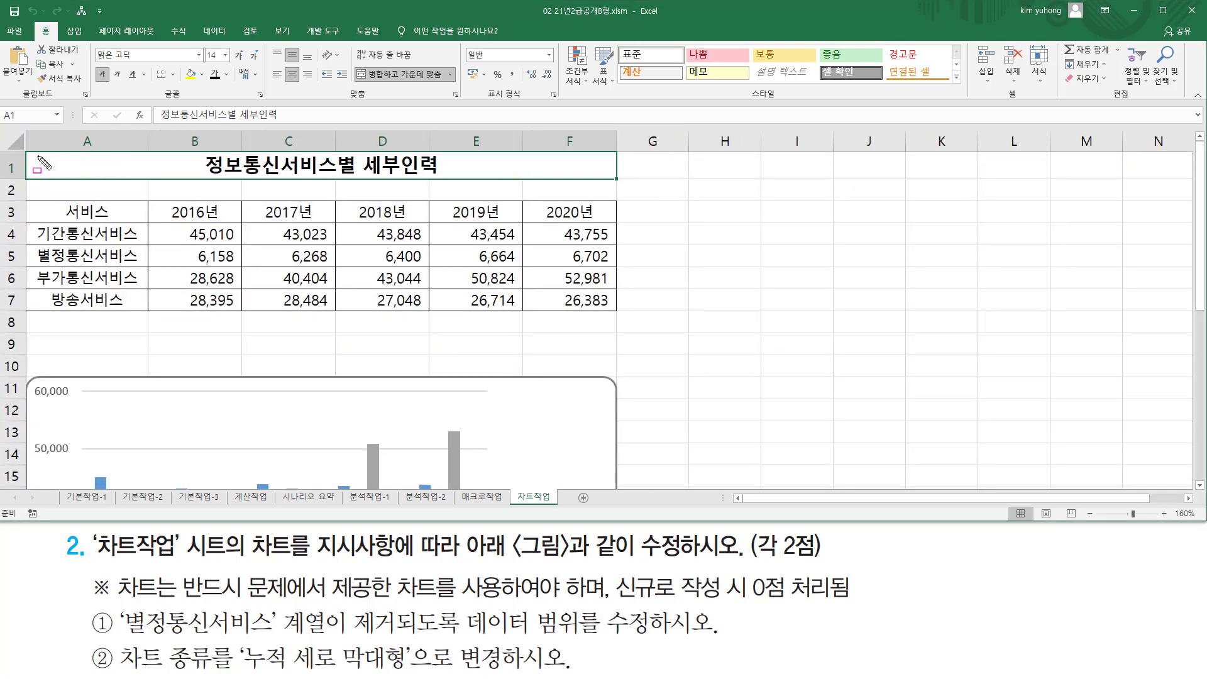
mouse_move(30, 152)
left_mouse_down()
mouse_move(66, 198)
mouse_move(625, 316)
left_mouse_up()
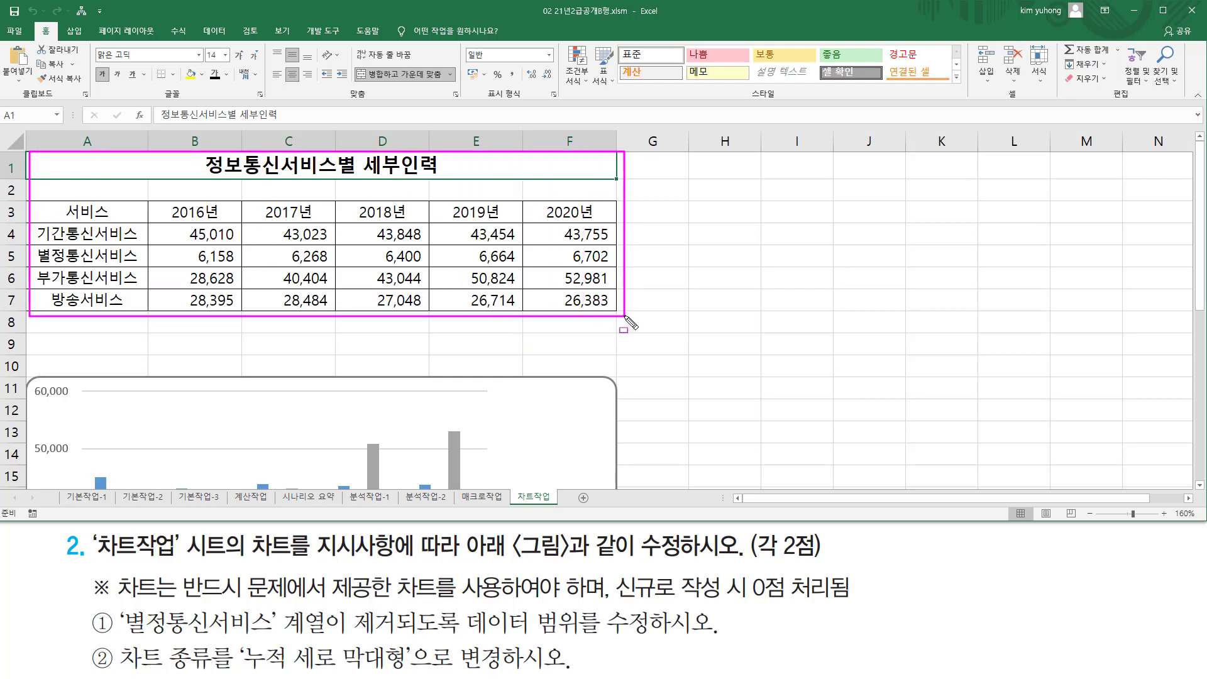
scroll(660, 275, "down", 5)
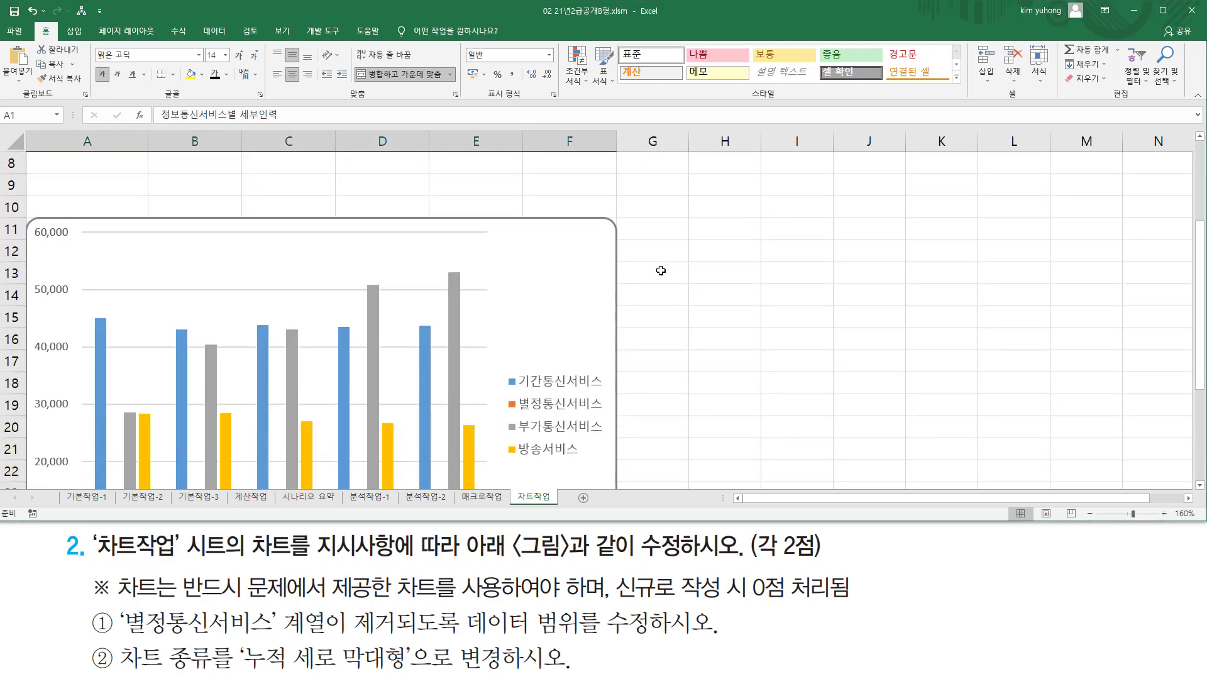
scroll(660, 274, "up", 2)
scroll(660, 275, "down", 2)
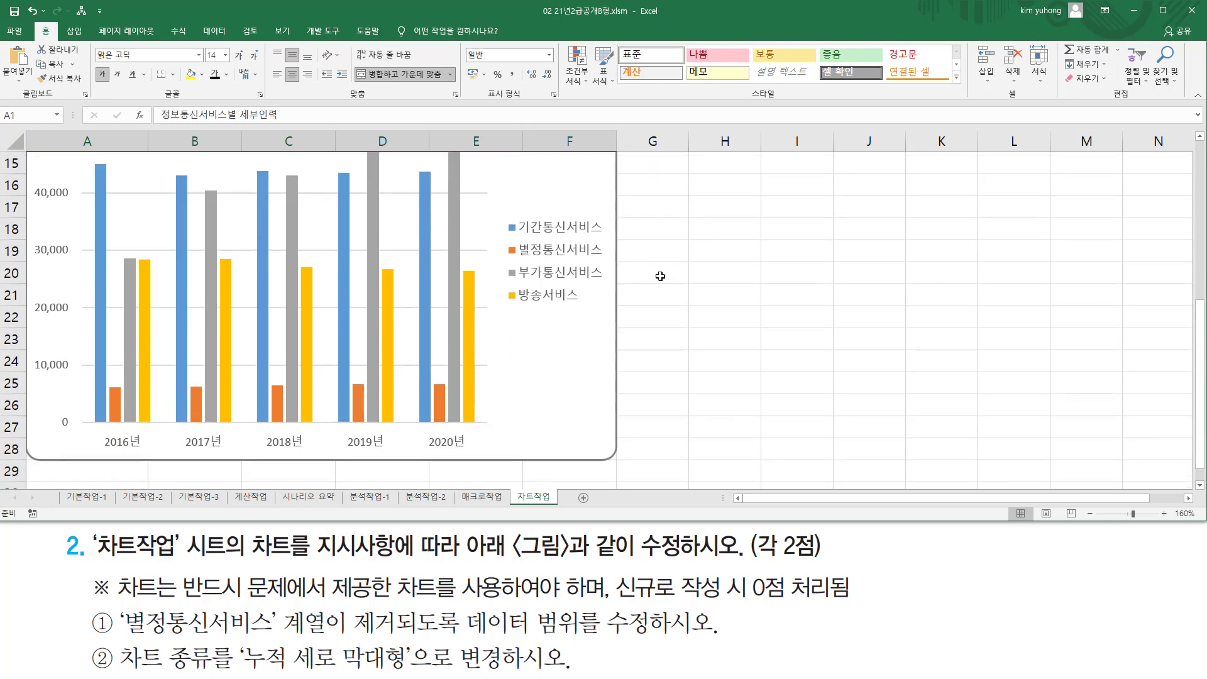
scroll(659, 276, "up", 3)
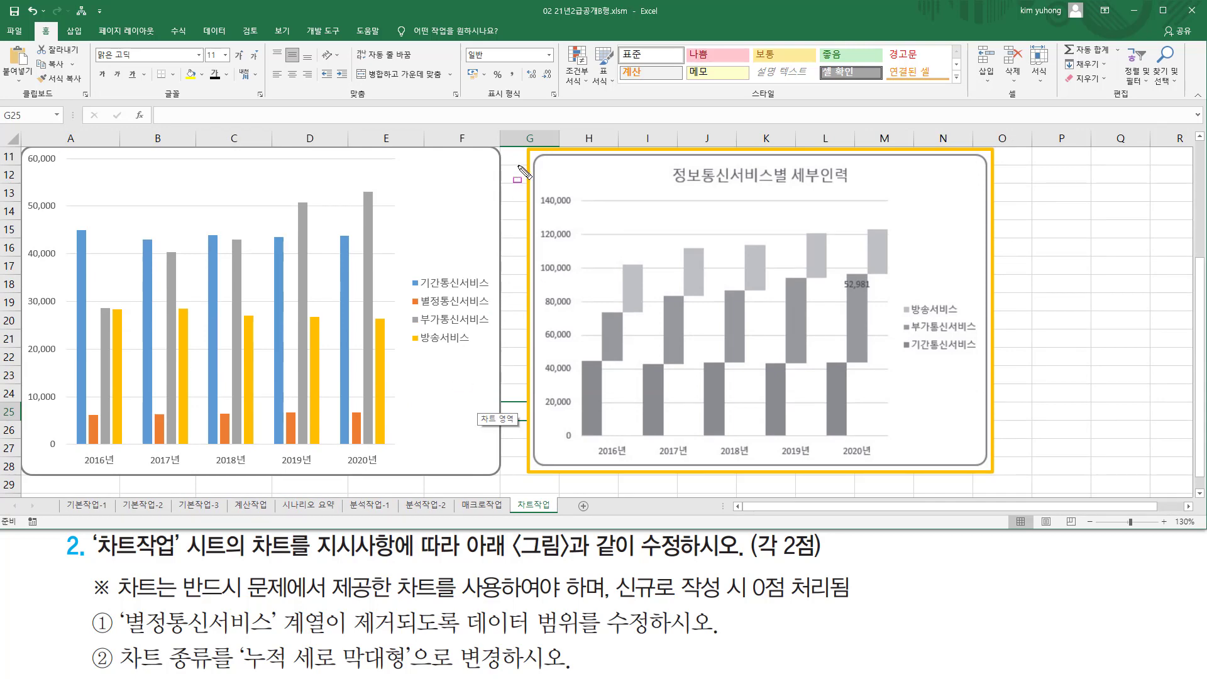
mouse_move(524, 145)
left_mouse_down()
mouse_move(835, 526)
mouse_move(1011, 486)
left_mouse_up()
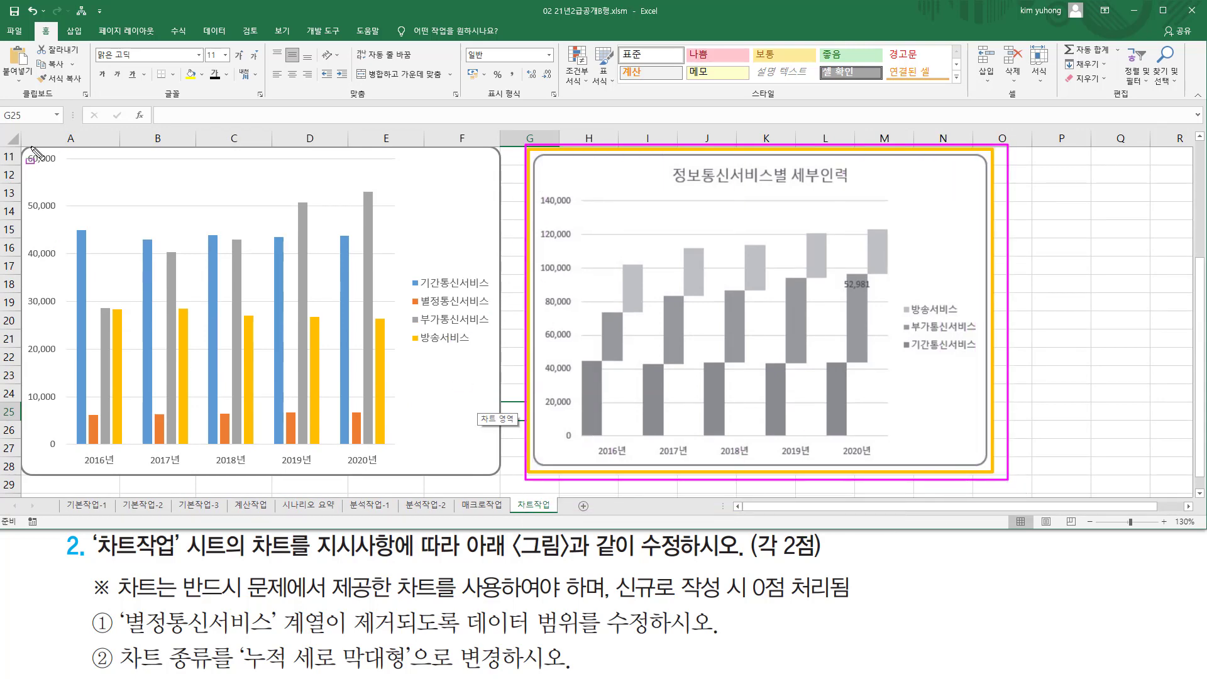
mouse_move(33, 151)
left_mouse_down()
mouse_move(39, 171)
mouse_move(440, 434)
mouse_move(503, 489)
mouse_move(492, 478)
left_mouse_up()
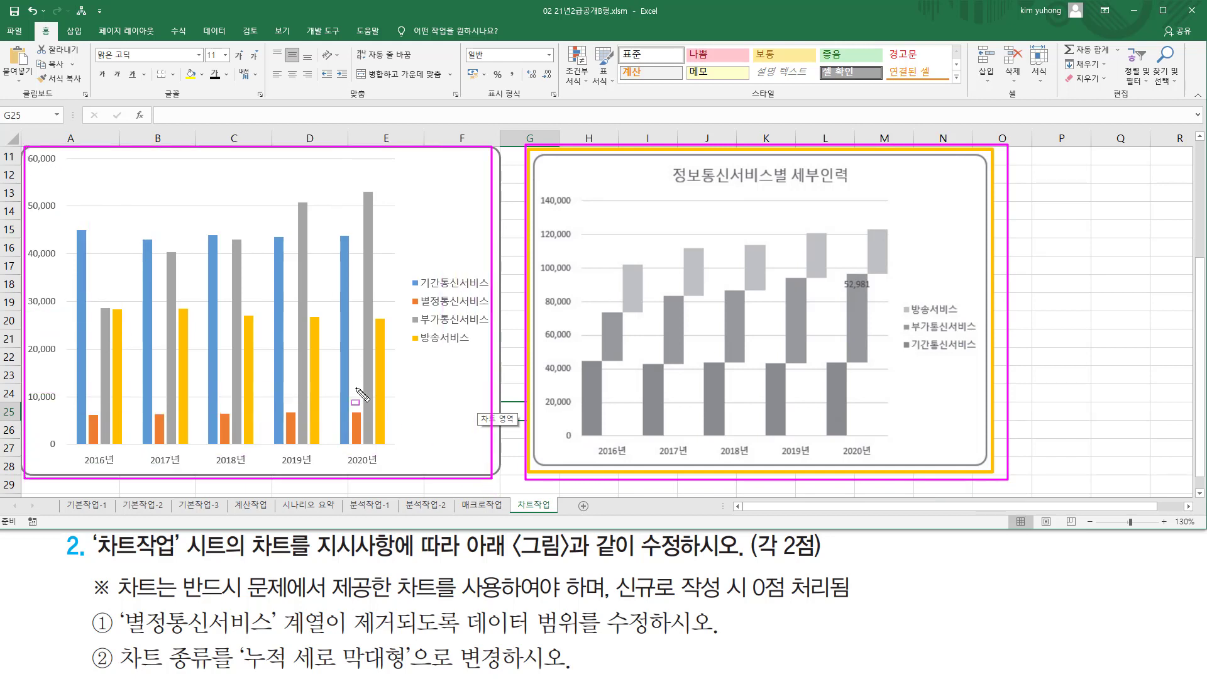
mouse_move(558, 165)
left_mouse_down()
mouse_move(597, 242)
mouse_move(969, 457)
left_mouse_up()
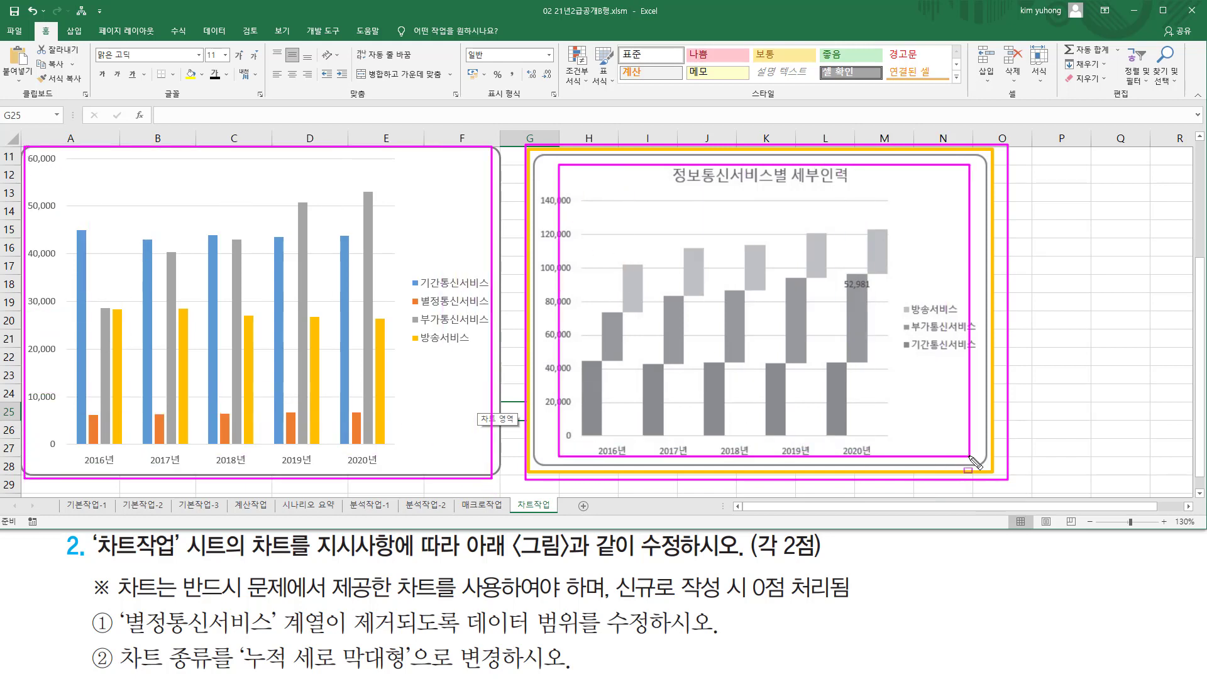
key("Escape")
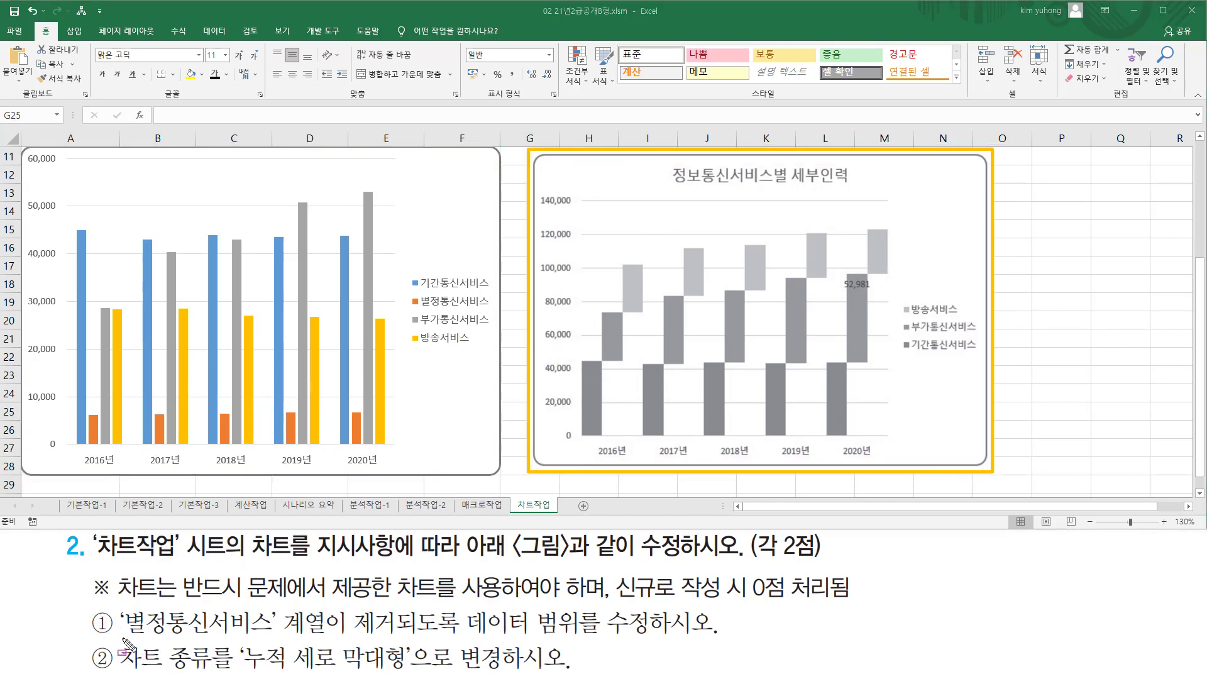
Examine the instruction to remove the 별정통신서비스 series and compare the legends of the existing and reference charts
left_click_drag(123, 638, 660, 638)
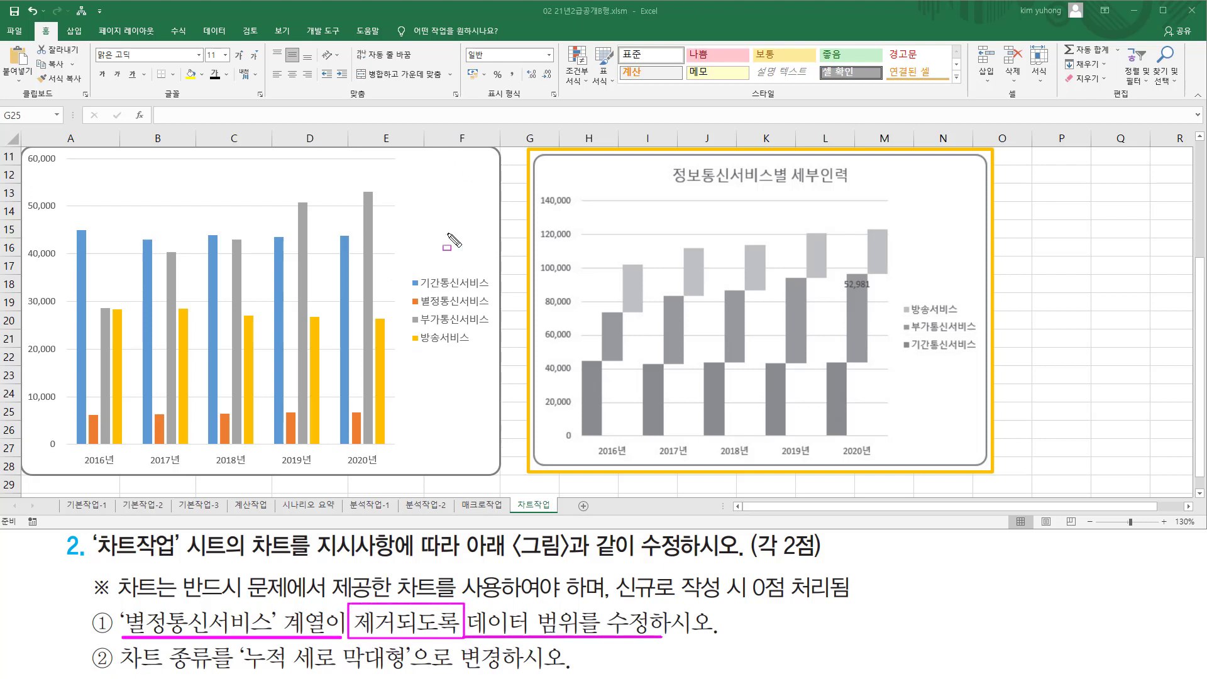
mouse_move(409, 270)
left_mouse_down()
mouse_move(412, 289)
mouse_move(489, 289)
mouse_move(501, 354)
left_mouse_up()
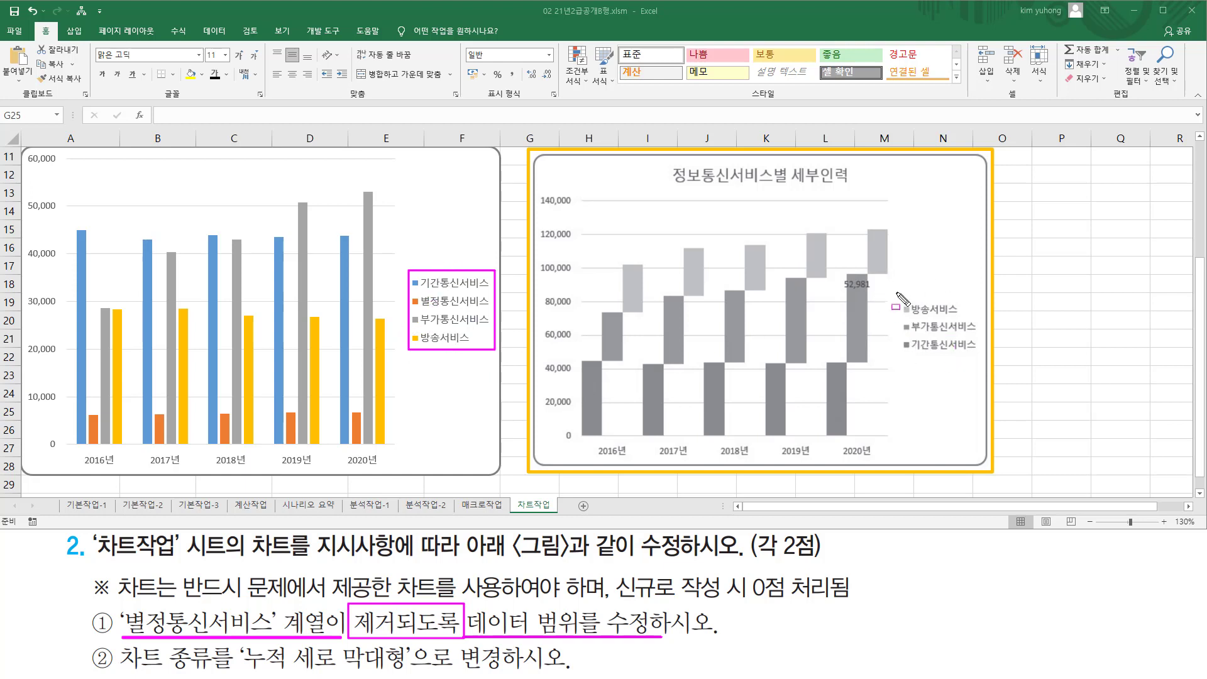
mouse_move(896, 292)
left_mouse_down()
mouse_move(954, 377)
mouse_move(982, 360)
left_mouse_up()
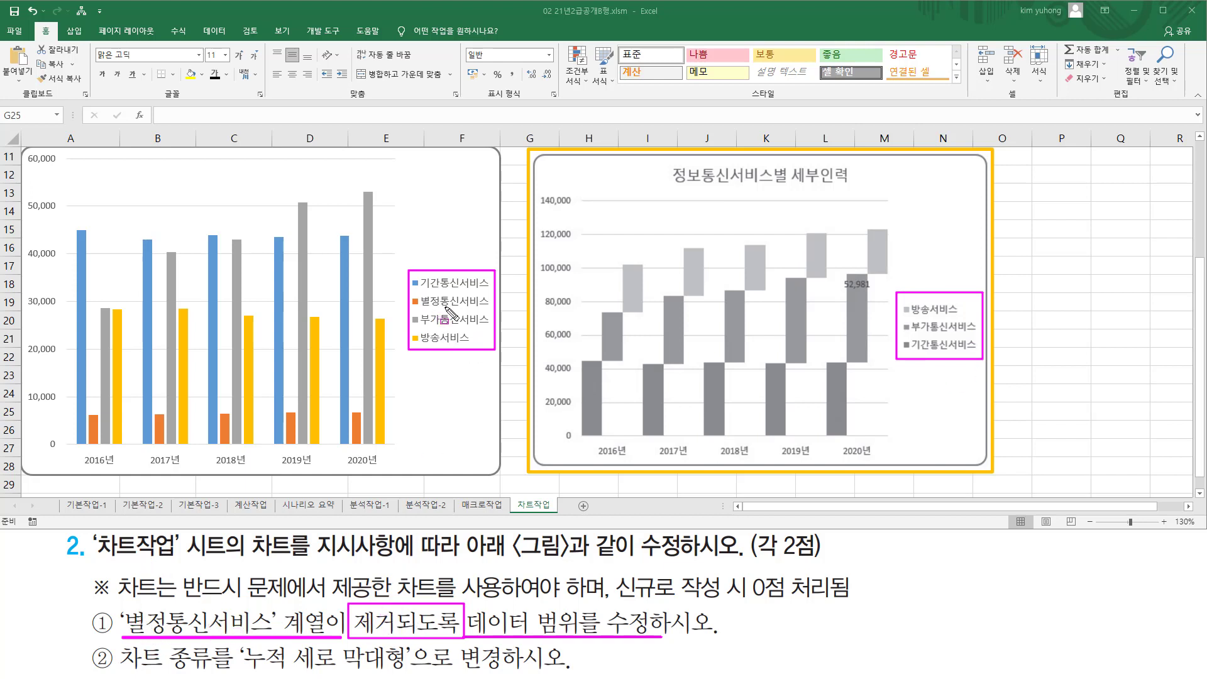
left_click_drag(409, 292, 490, 309)
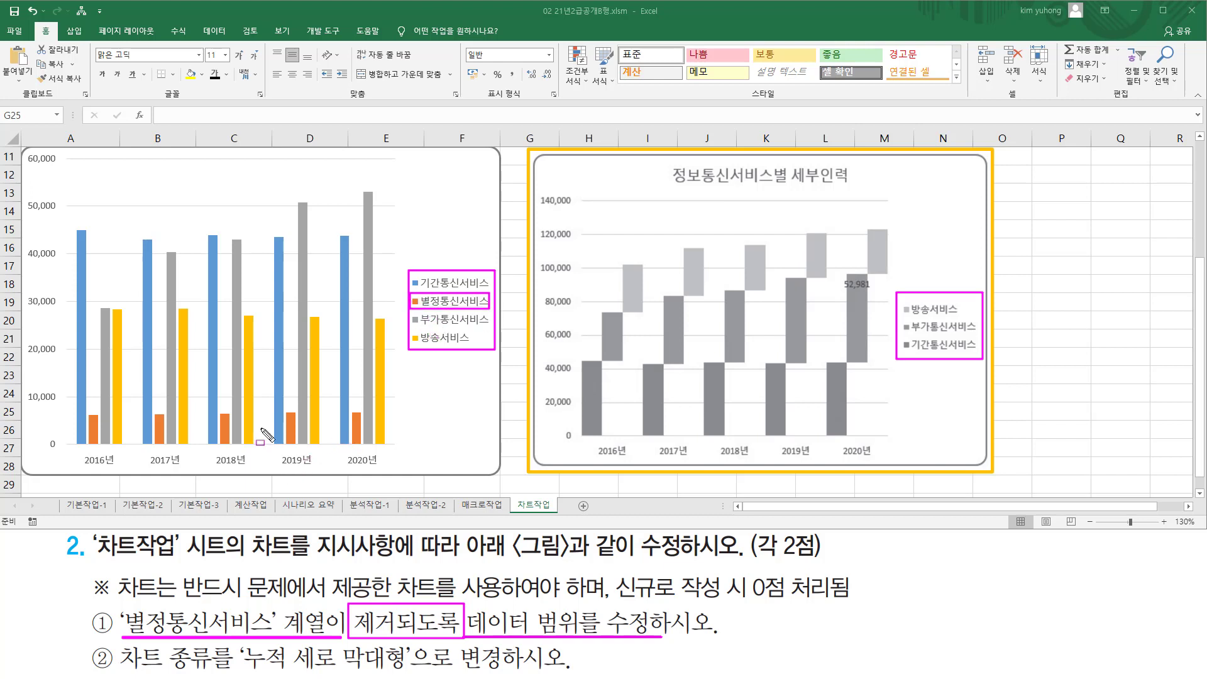
mouse_move(64, 160)
left_mouse_down()
mouse_move(65, 178)
mouse_move(385, 474)
left_mouse_up()
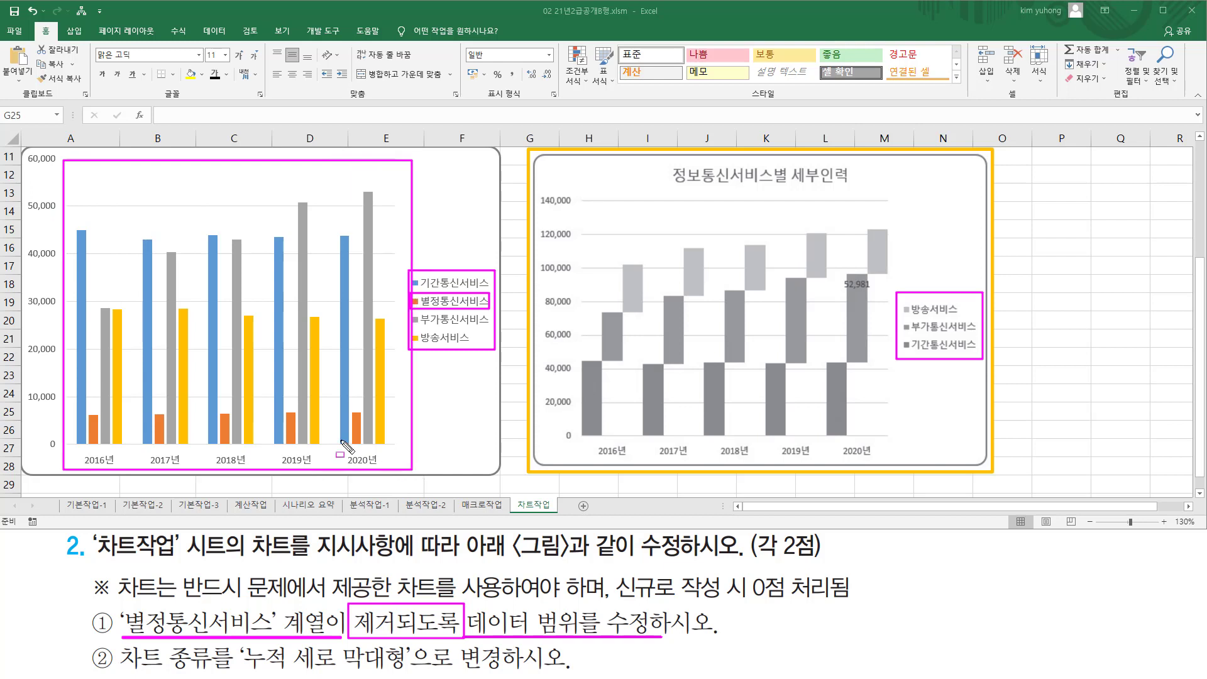
key("Escape")
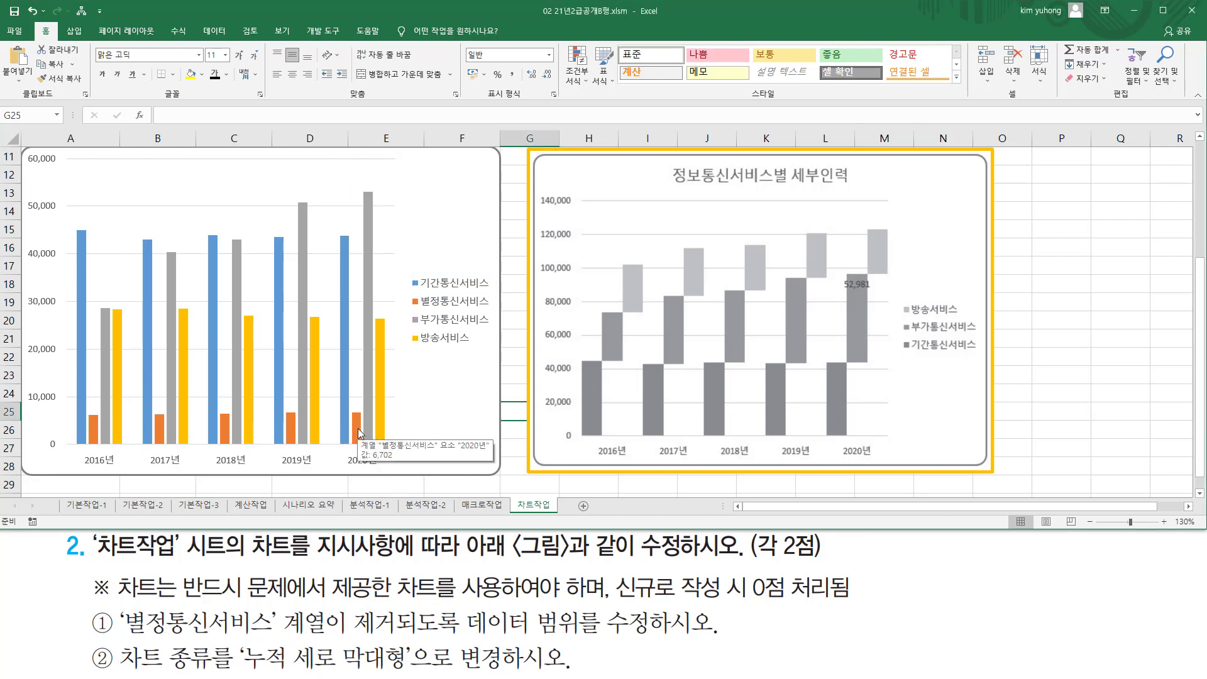
Remove the 별정통신서비스 series from the existing column chart
left_click(357, 428)
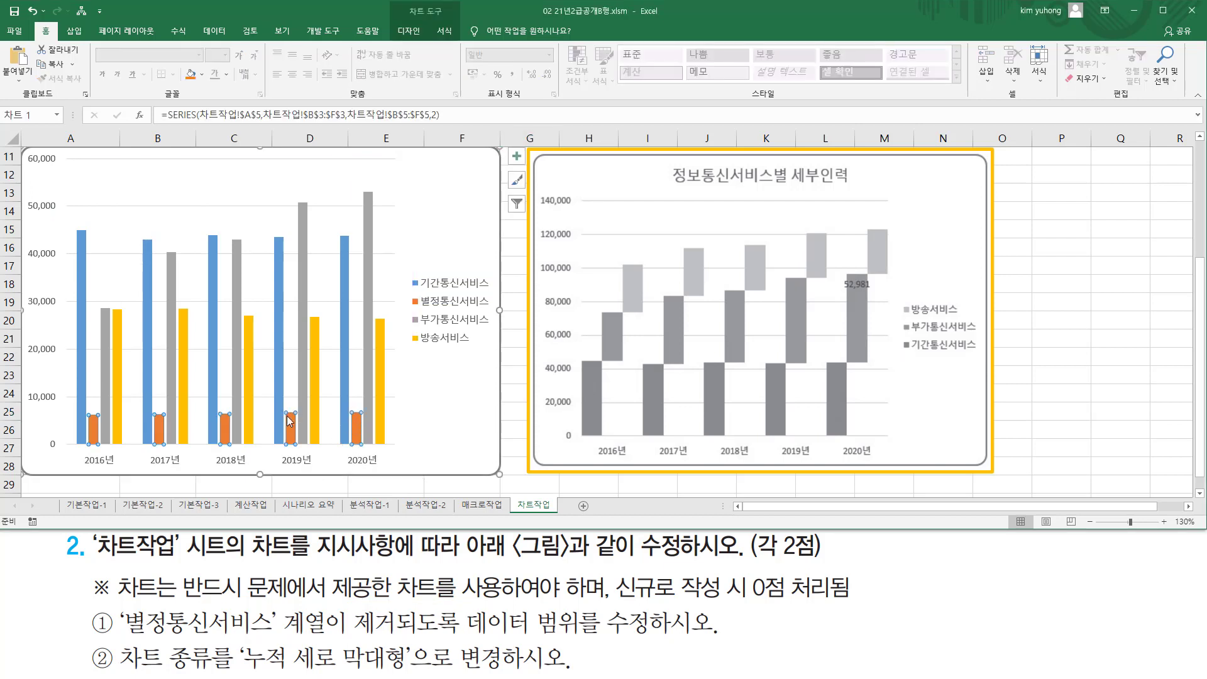
mouse_move(85, 425)
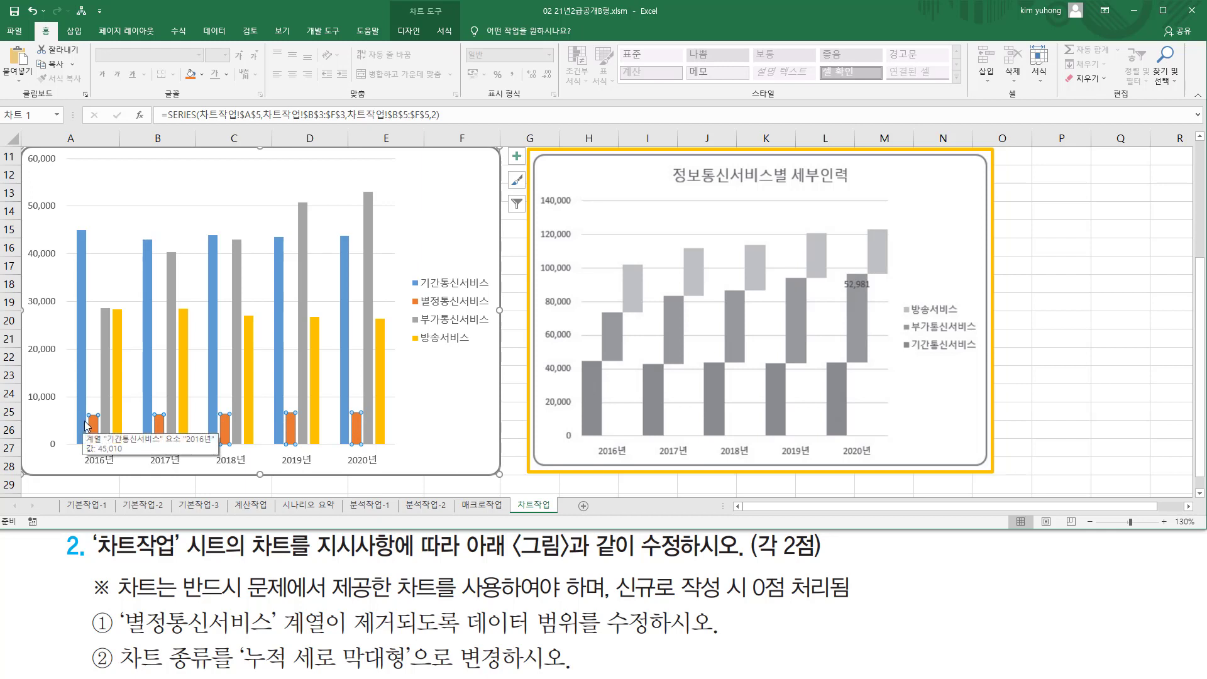
key("Delete")
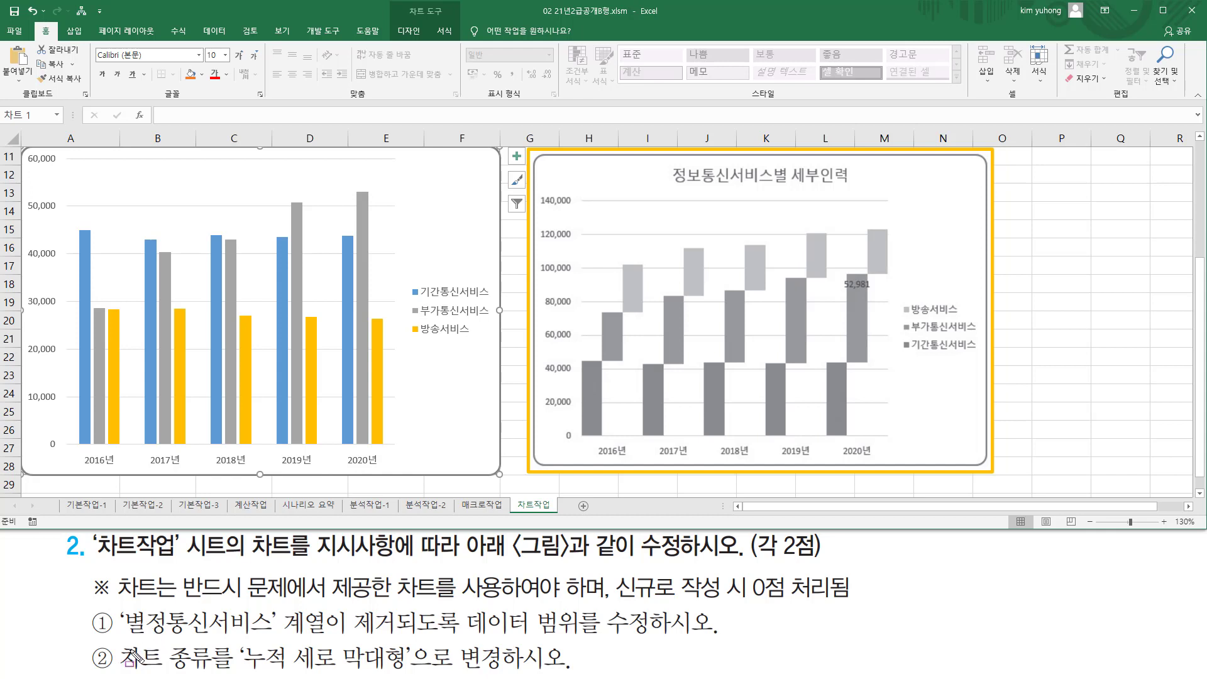
Change the chart type of the whole chart to 누적 세로 막대형 (stacked column)
mouse_move(116, 641)
left_mouse_down()
mouse_move(211, 674)
mouse_move(385, 670)
left_mouse_up()
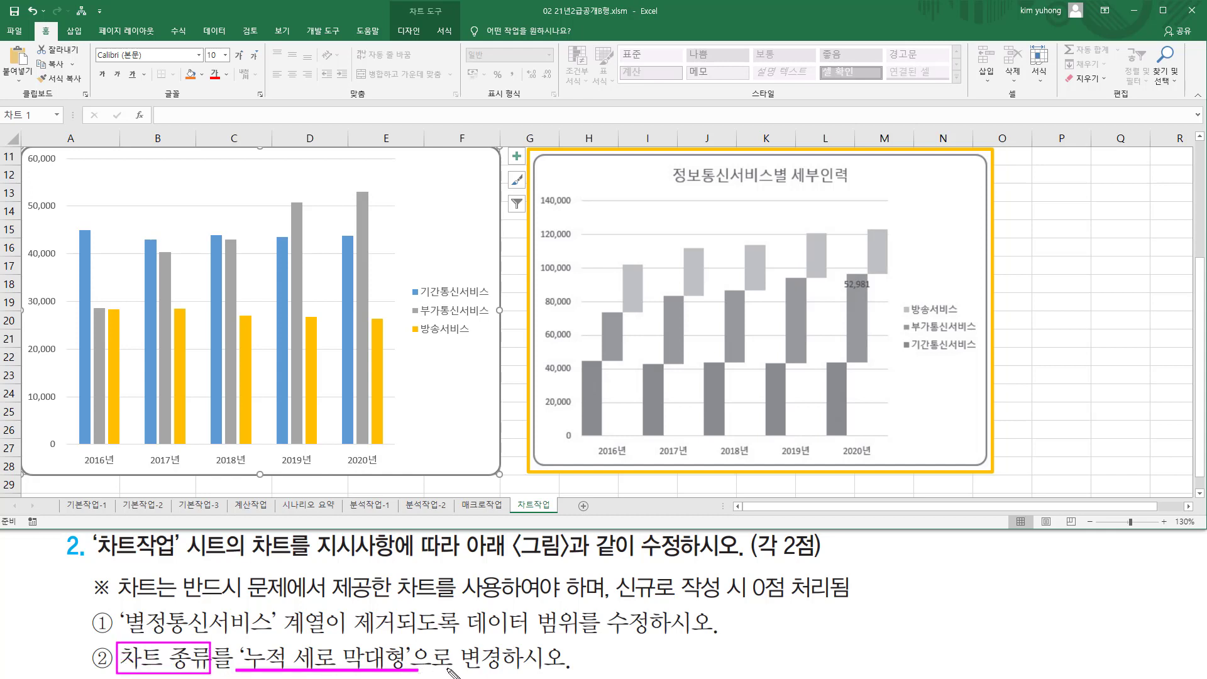
key("Escape")
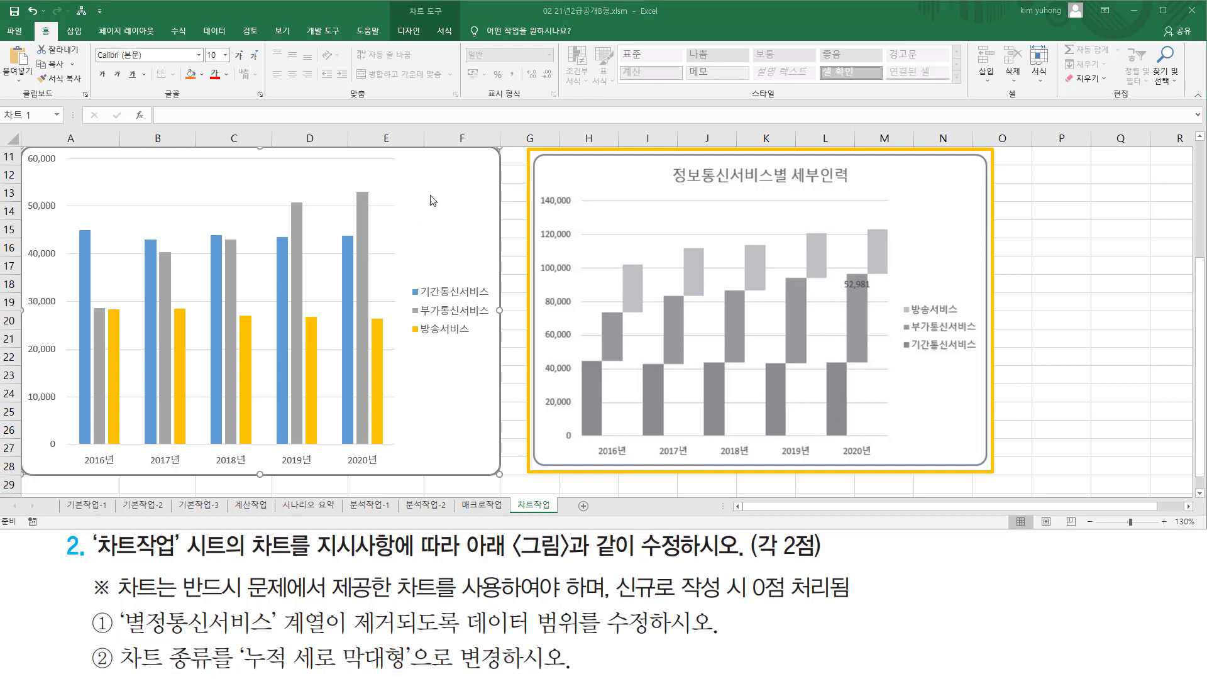
left_click(436, 193)
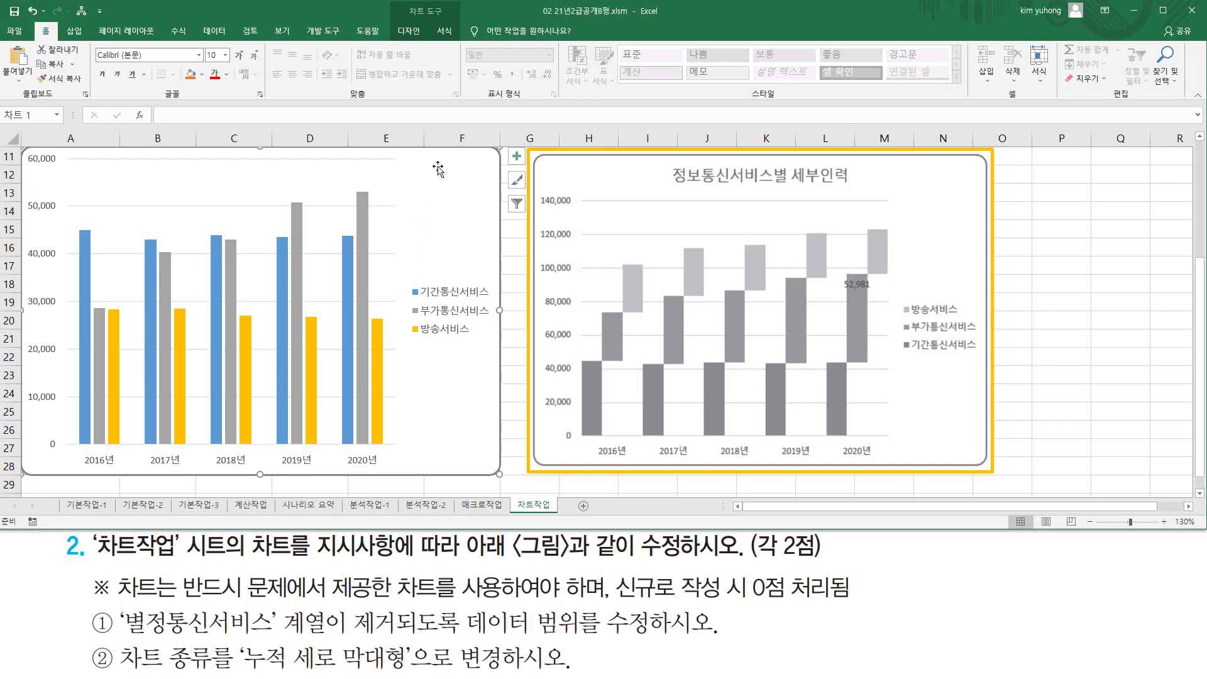
right_click(438, 169)
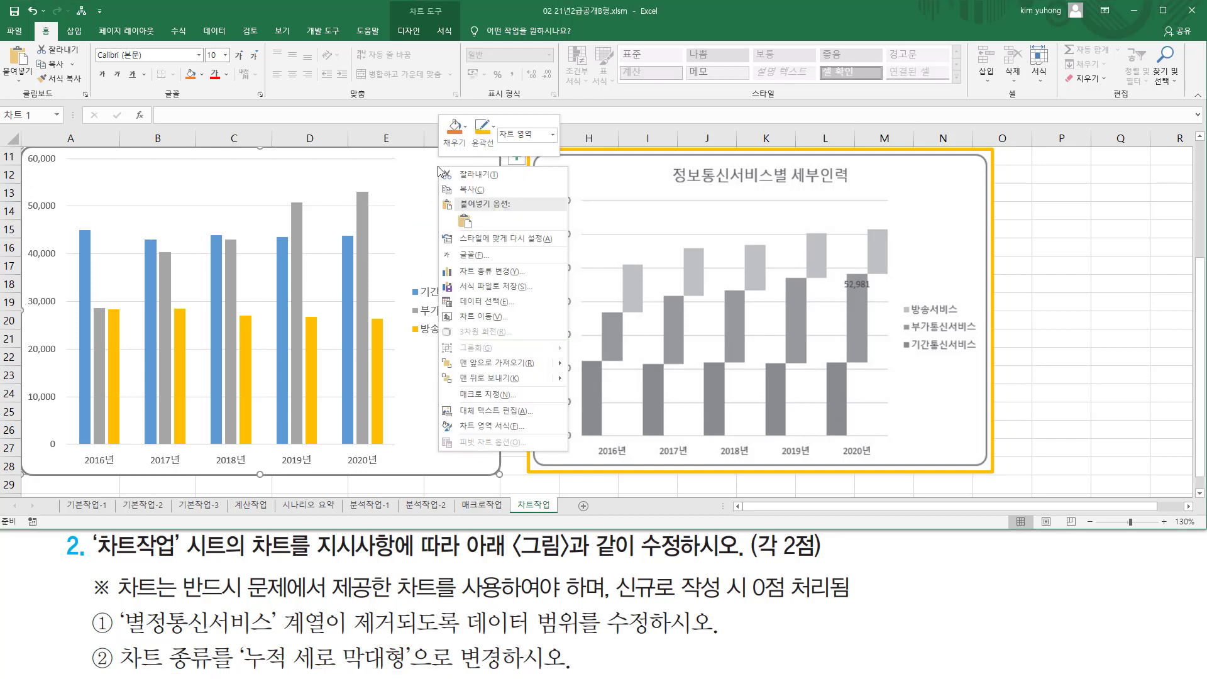
left_click(471, 275)
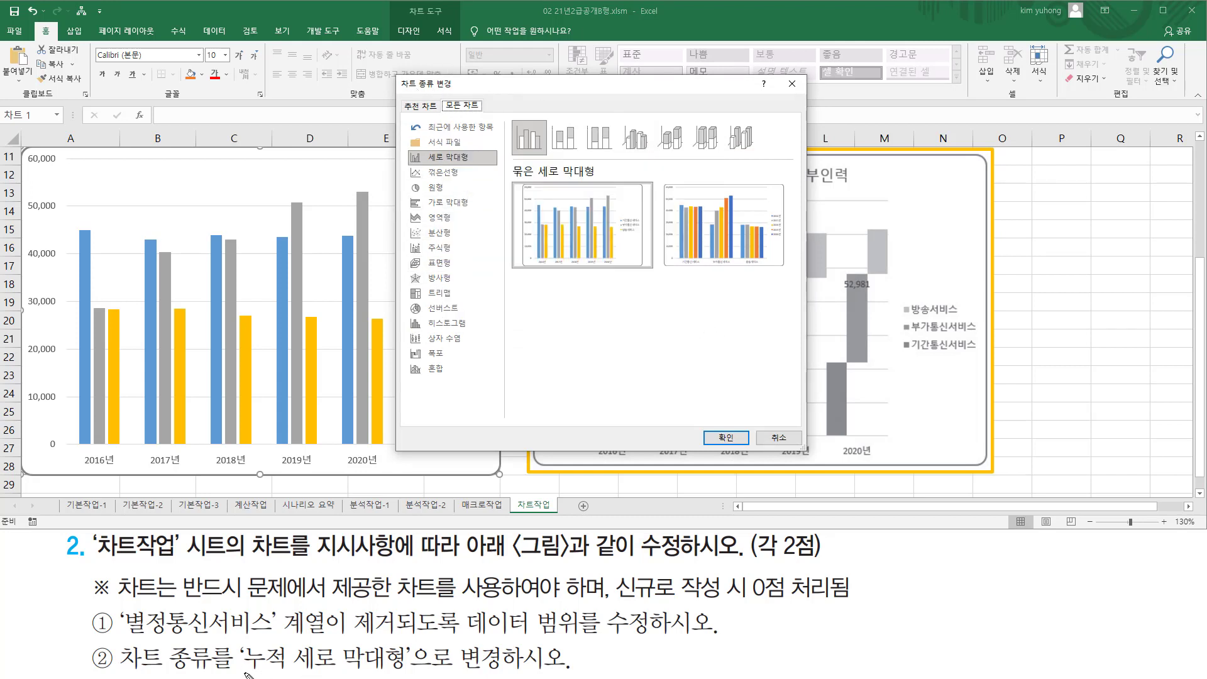
left_click_drag(241, 670, 406, 672)
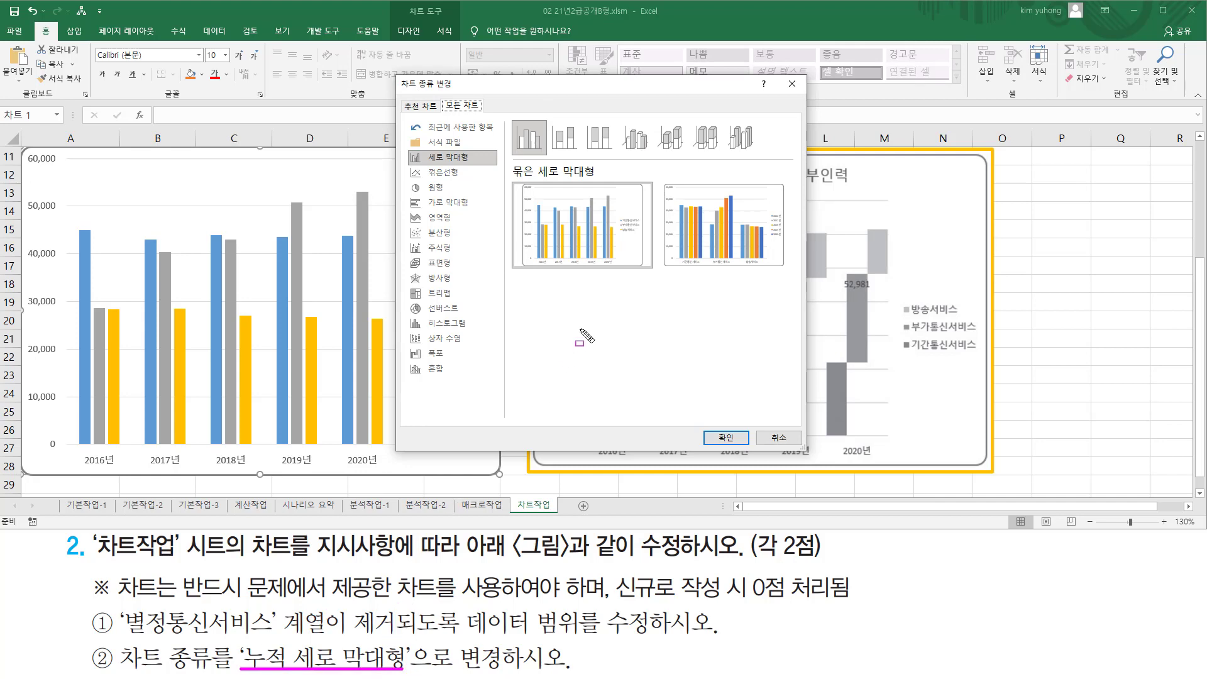
left_click(563, 146)
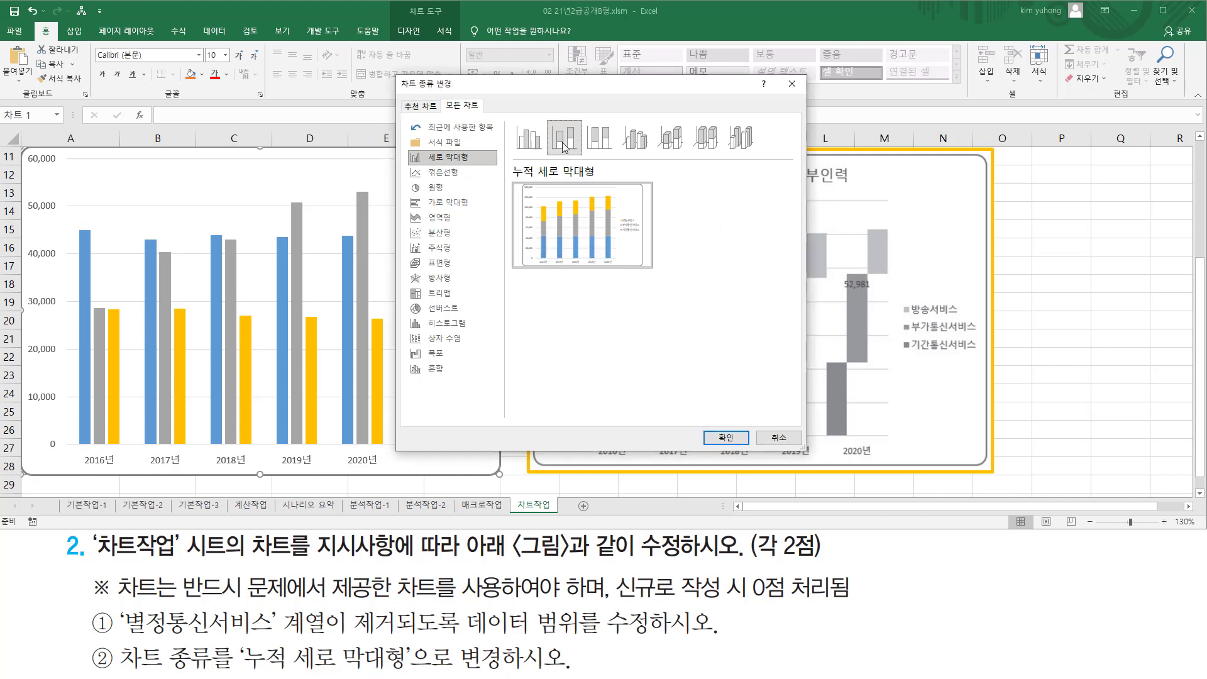
left_click_drag(548, 121, 581, 154)
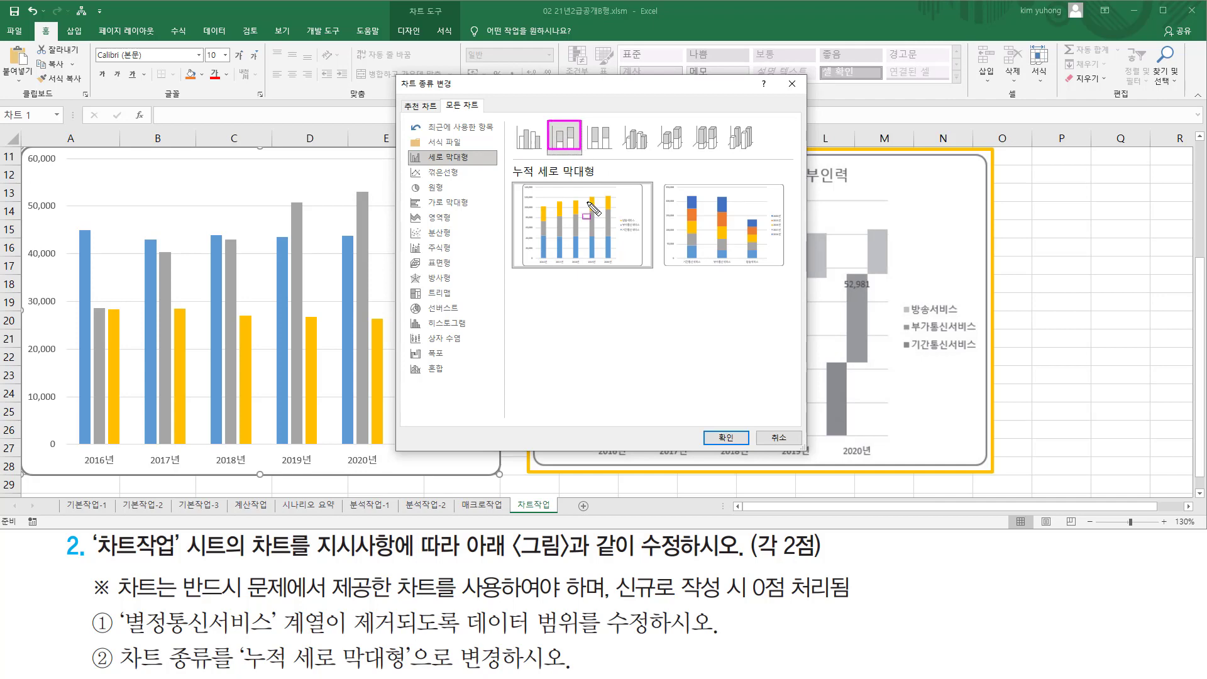
left_click_drag(694, 425, 754, 448)
key("Escape")
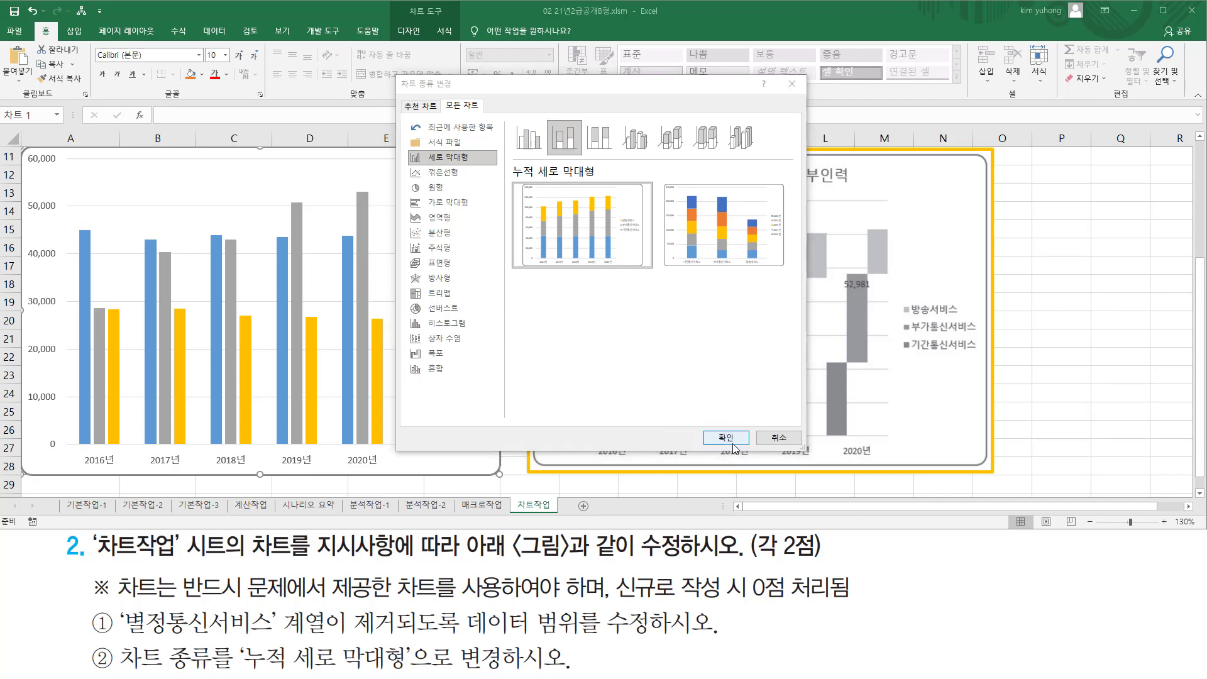
left_click(726, 437)
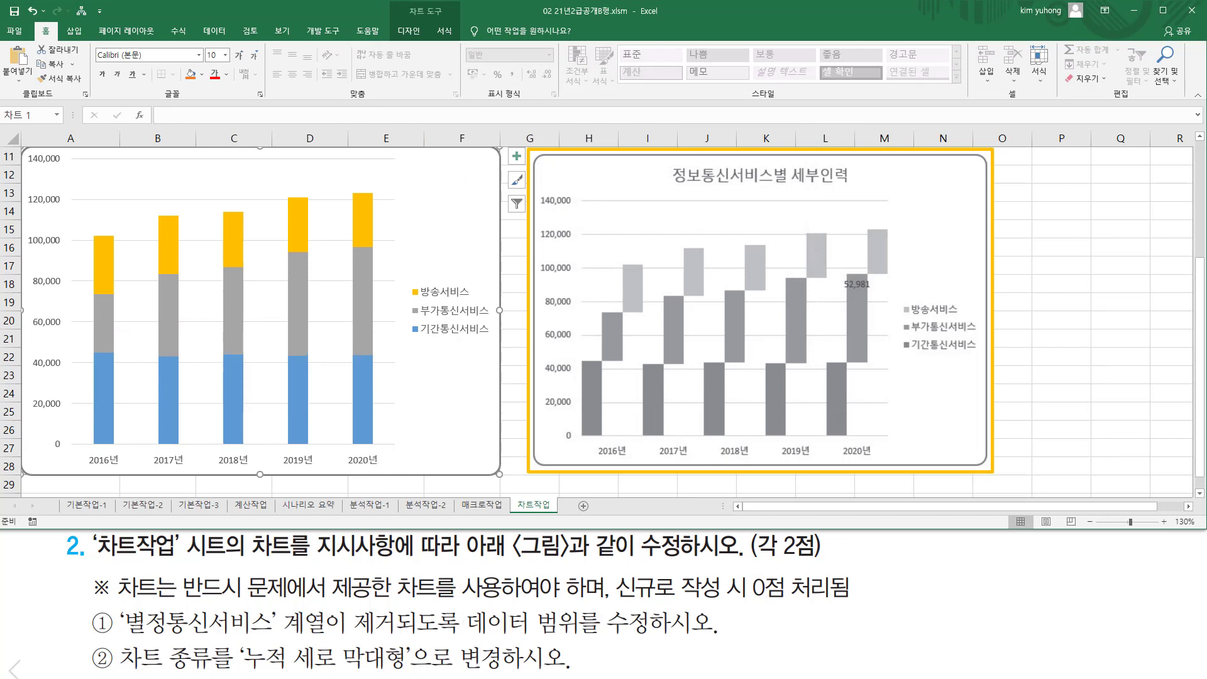
Add a chart title to the stacked column chart, positioned as 차트 위 (above the chart)
left_click_drag(417, 530, 417, 541)
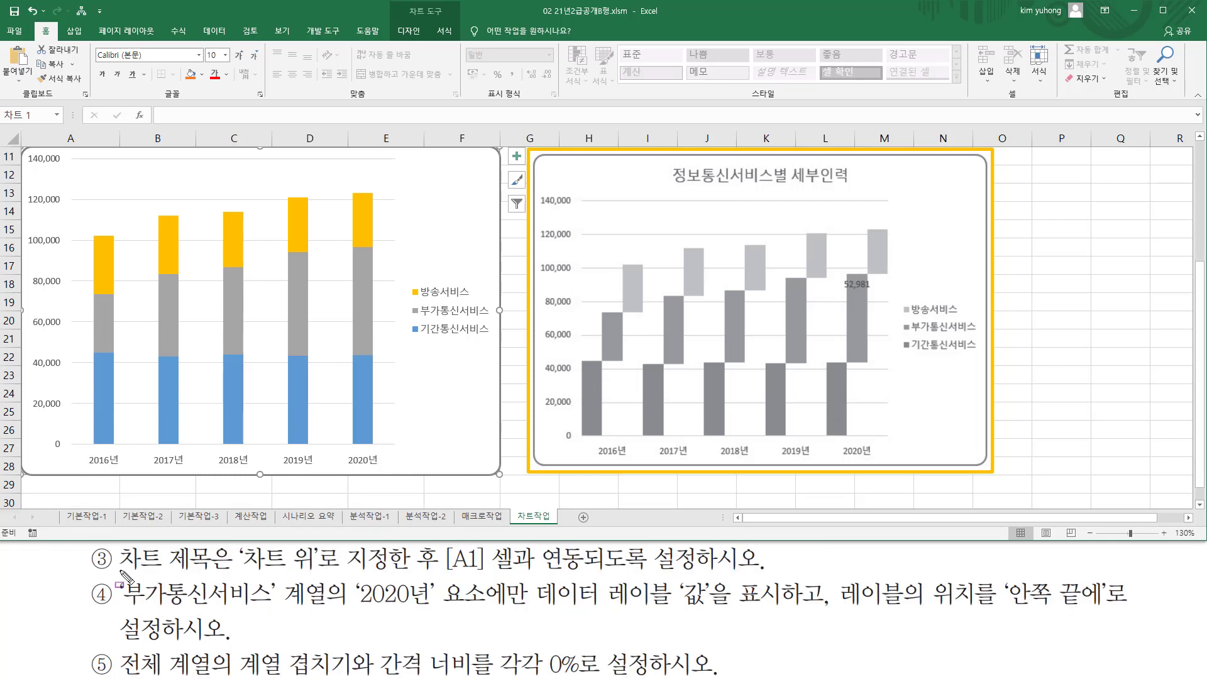
mouse_move(120, 569)
left_mouse_down()
mouse_move(217, 569)
mouse_move(252, 544)
mouse_move(319, 573)
left_mouse_up()
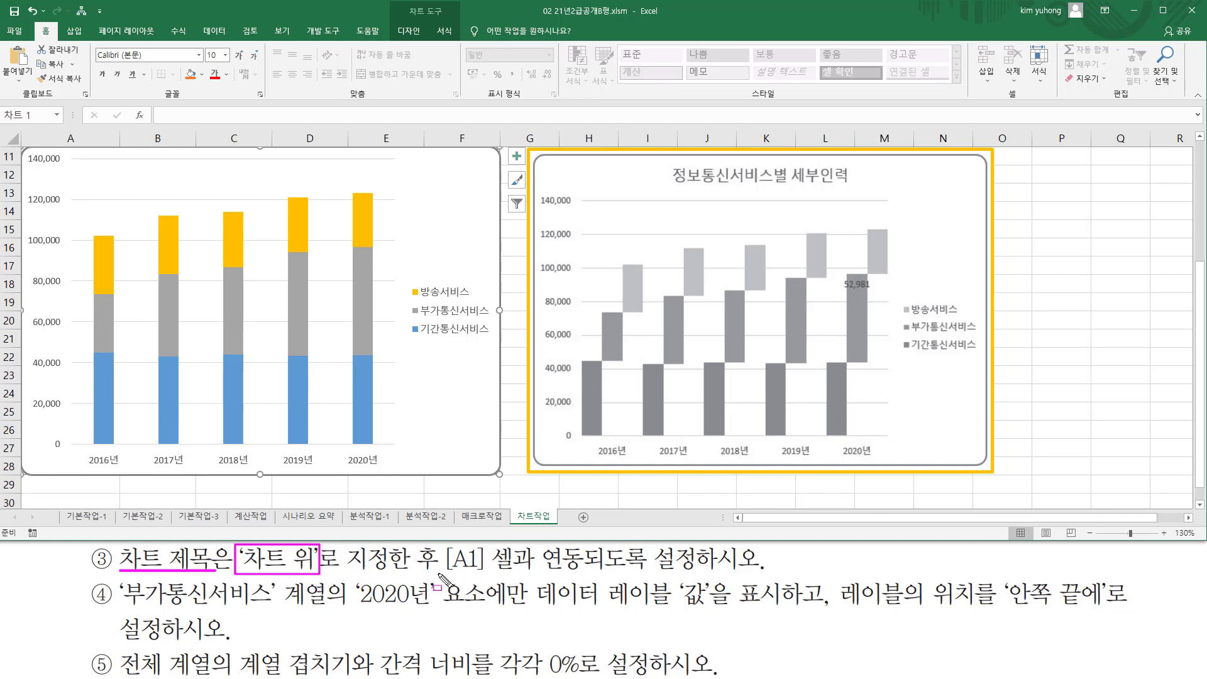
left_click_drag(438, 573, 751, 573)
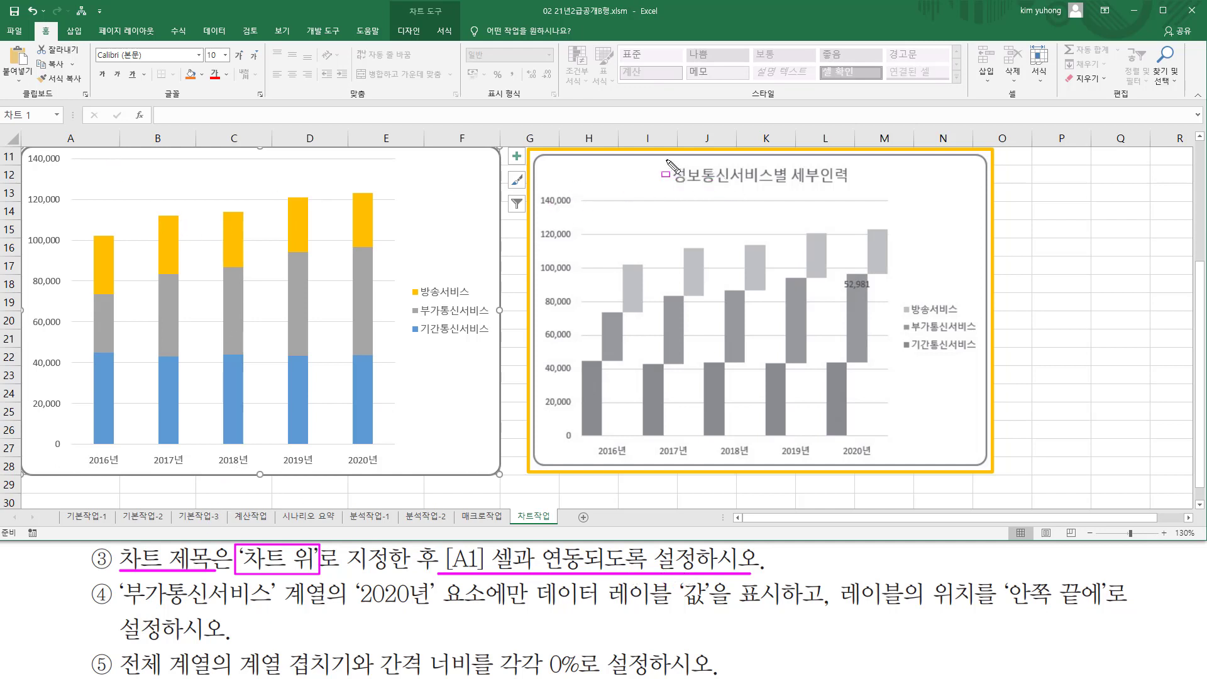
left_click_drag(666, 161, 864, 189)
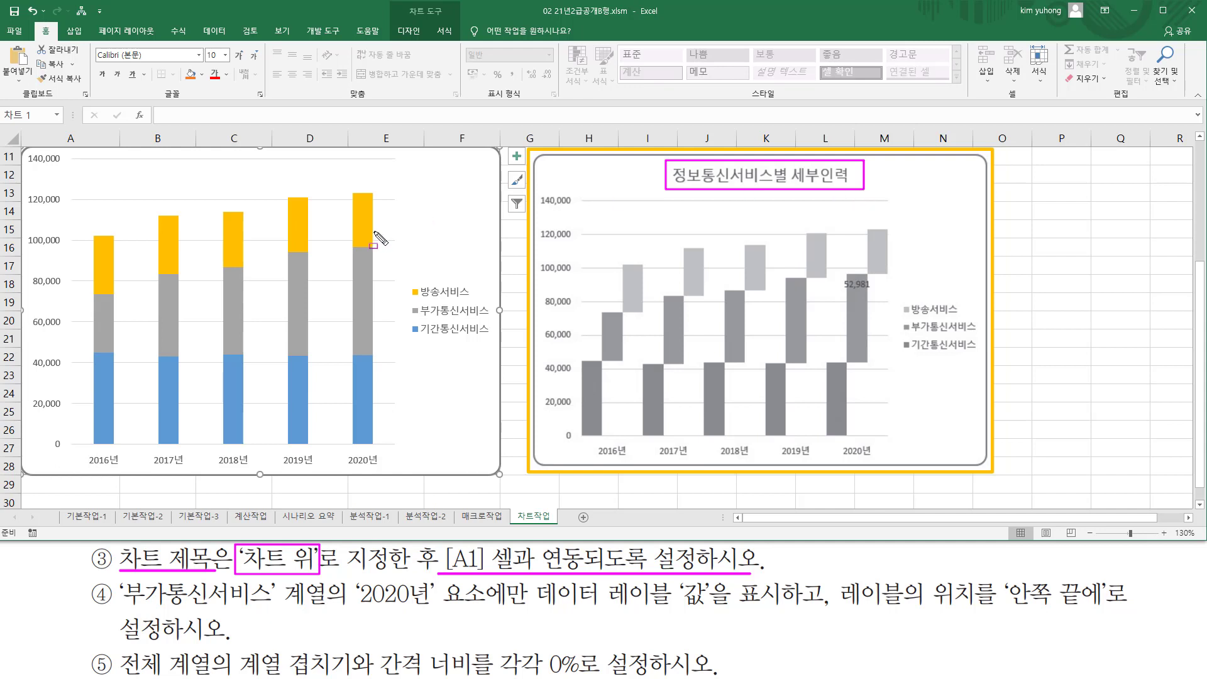
key("Escape")
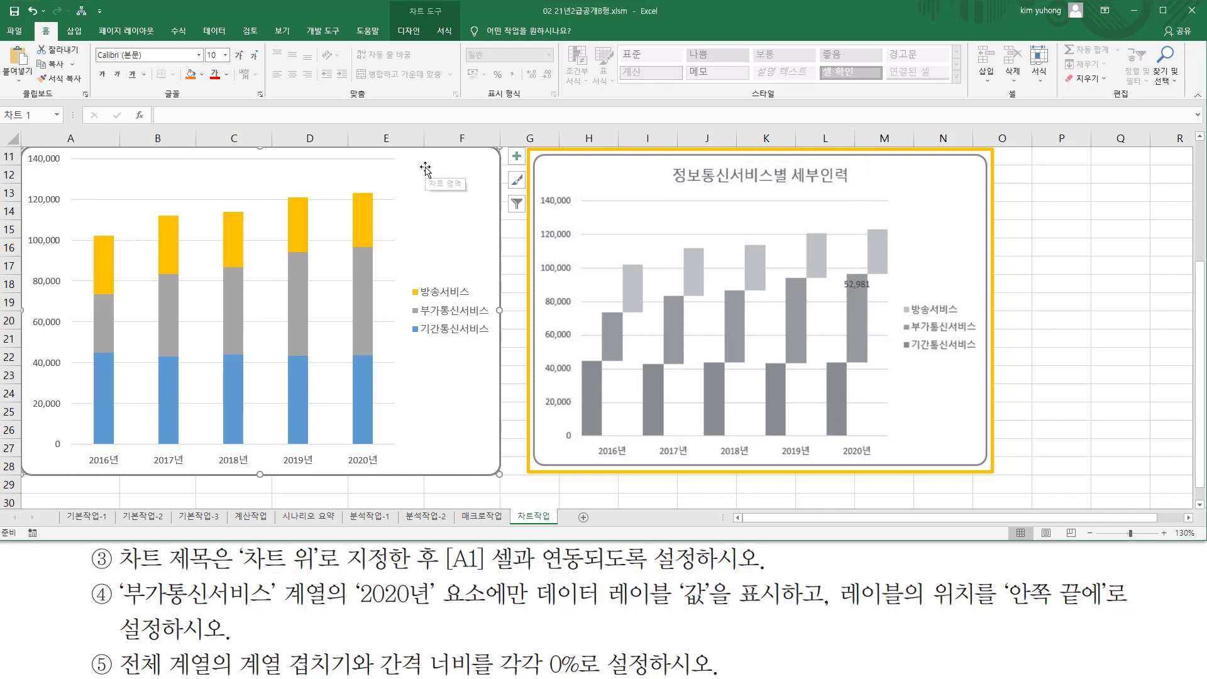
left_click_drag(404, 3, 450, 20)
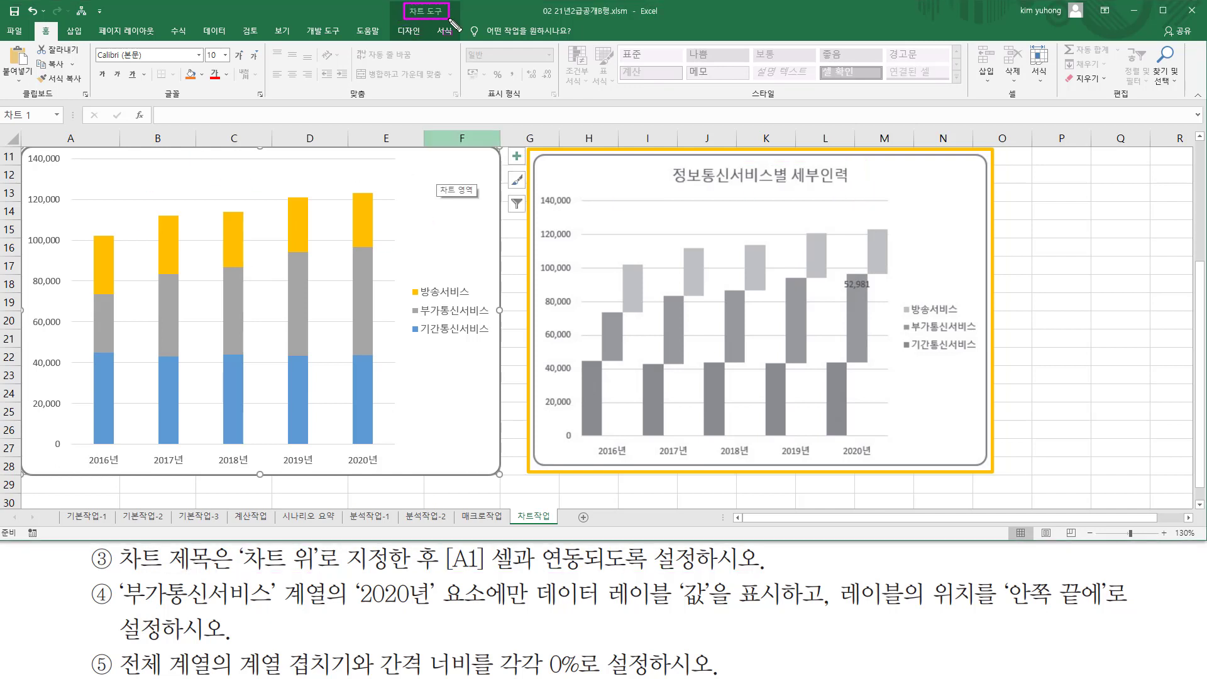
key("Escape")
left_click(412, 33)
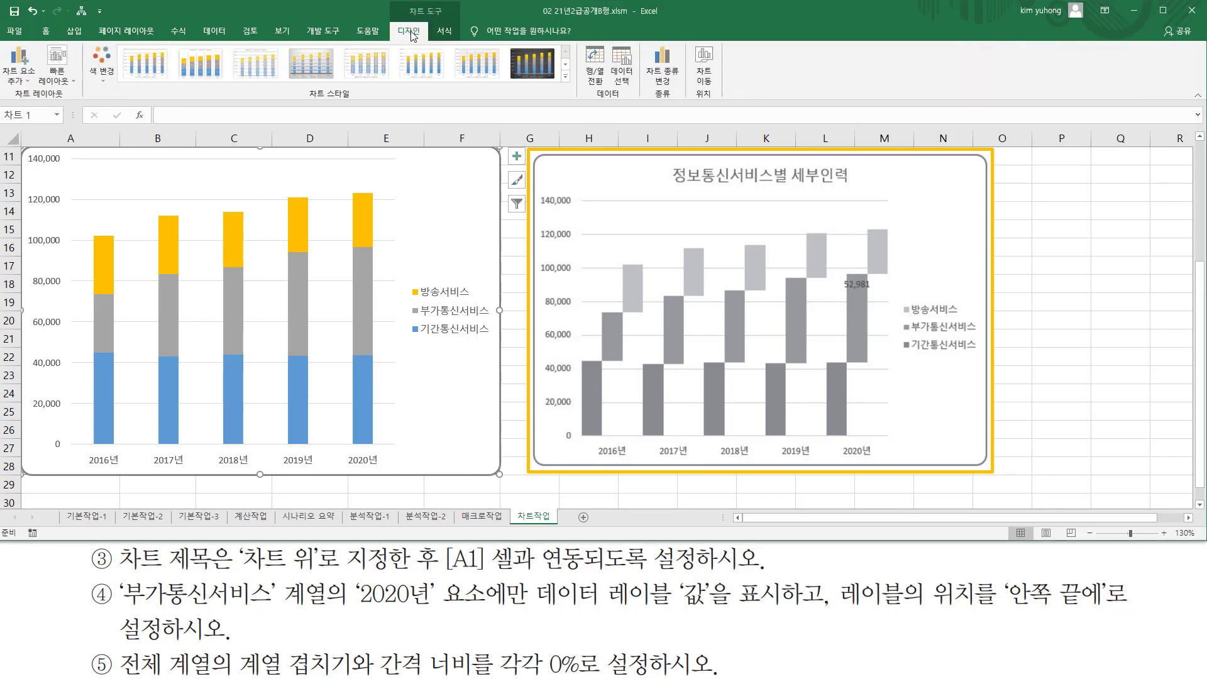
left_click(21, 79)
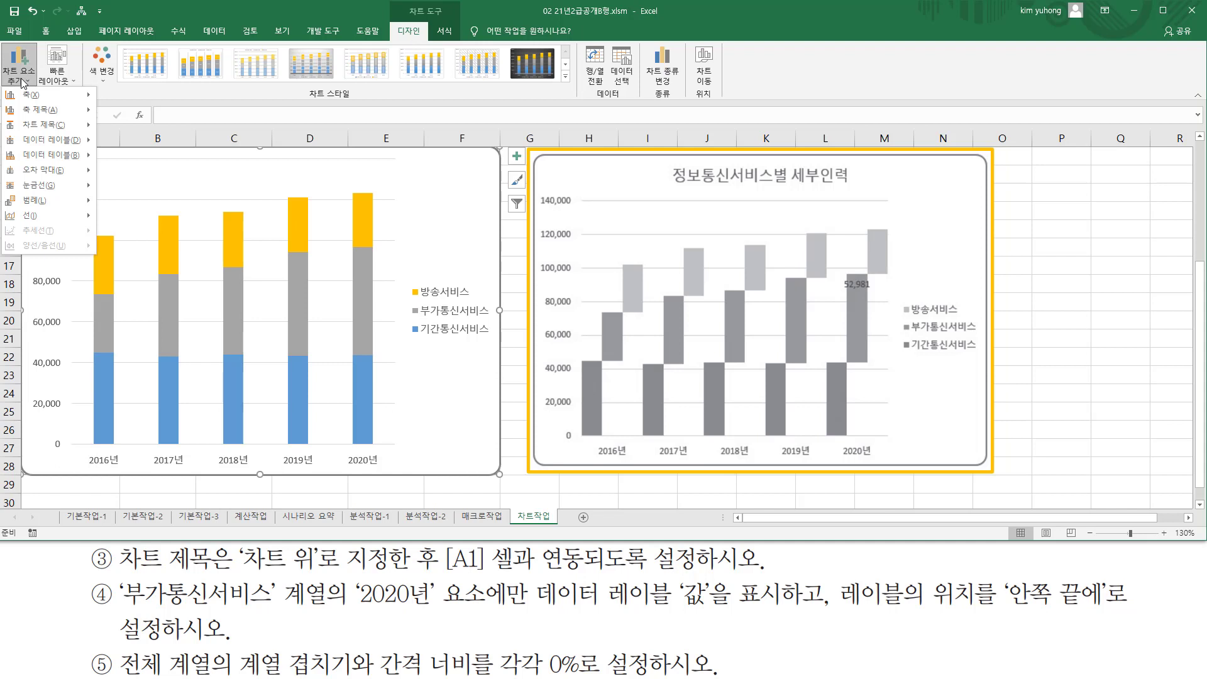
mouse_move(38, 127)
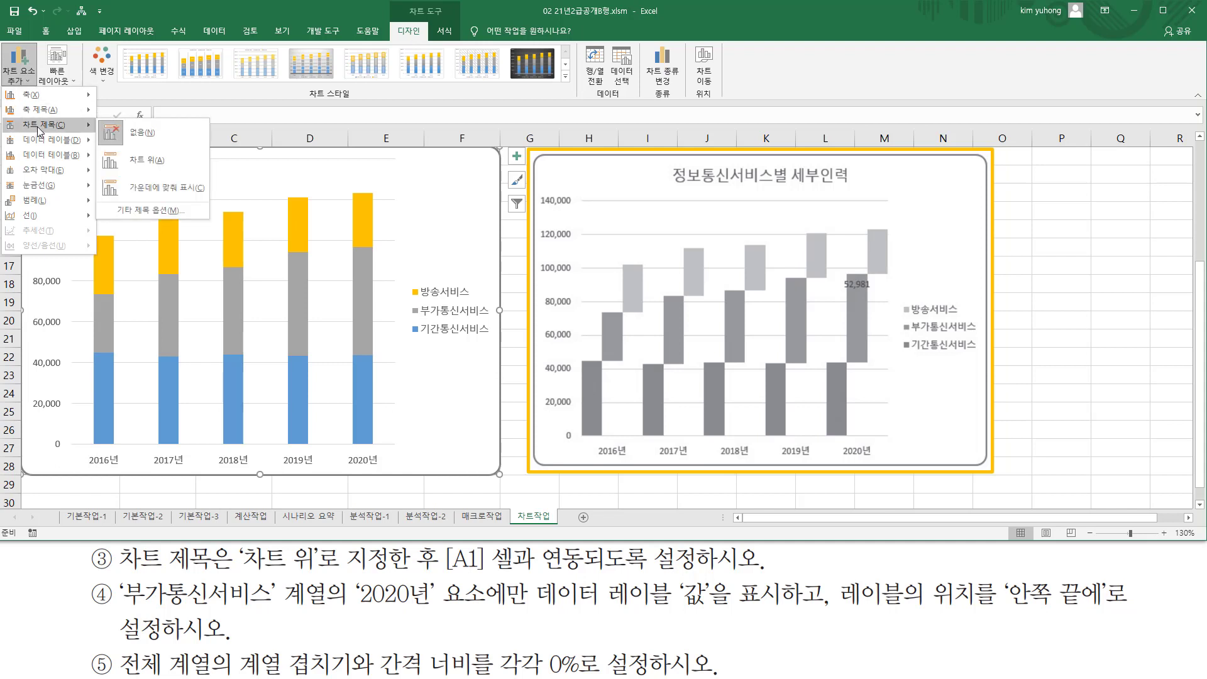
left_click(139, 164)
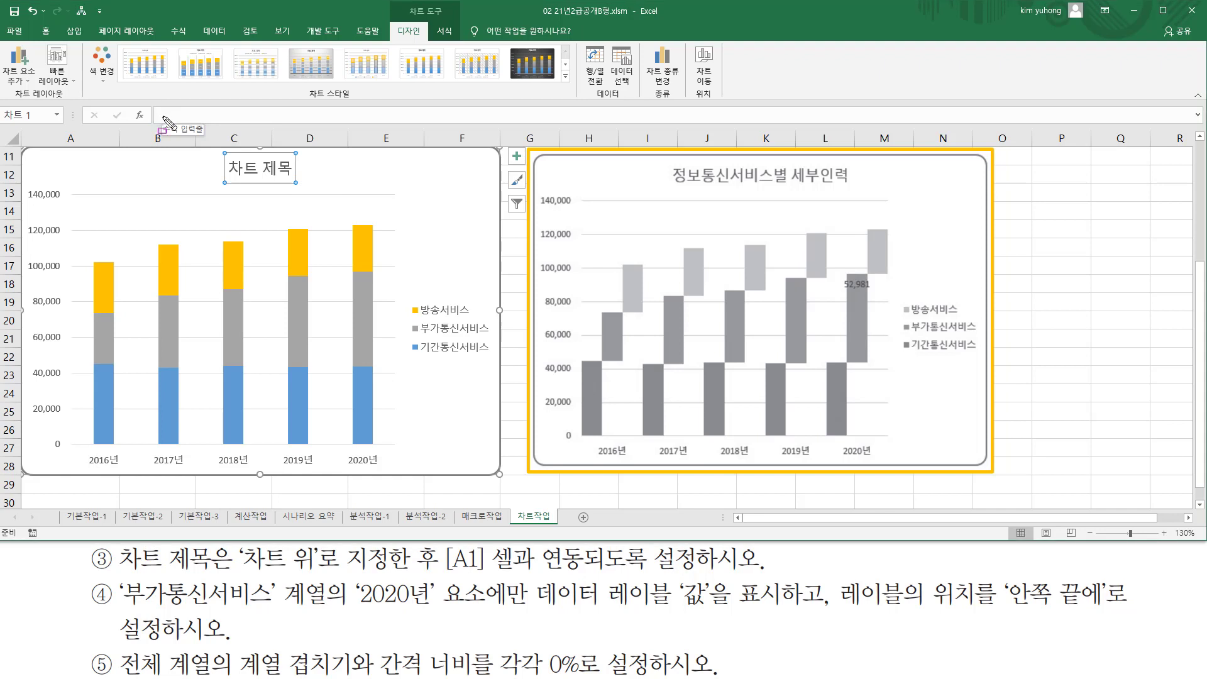
Link the chart title to cell A1 of the 차트작업 sheet with the reference =차트작업!$A$1
left_click(193, 120)
left_click(189, 115)
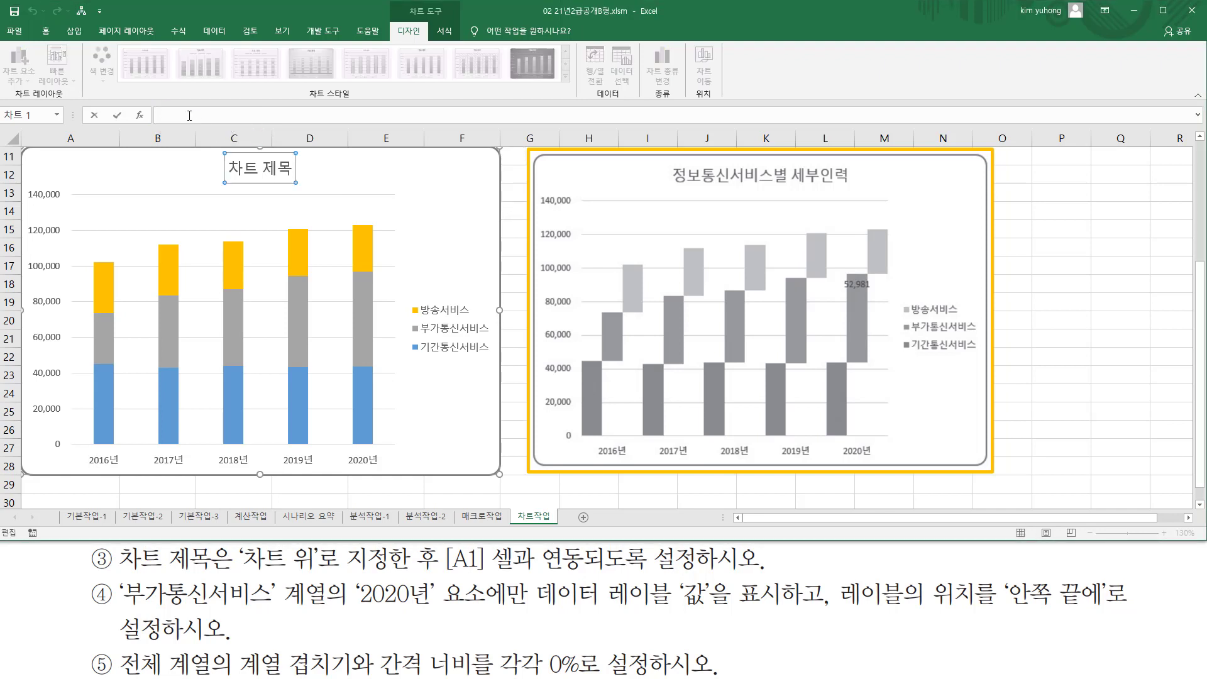
scroll(129, 197, "up", 3)
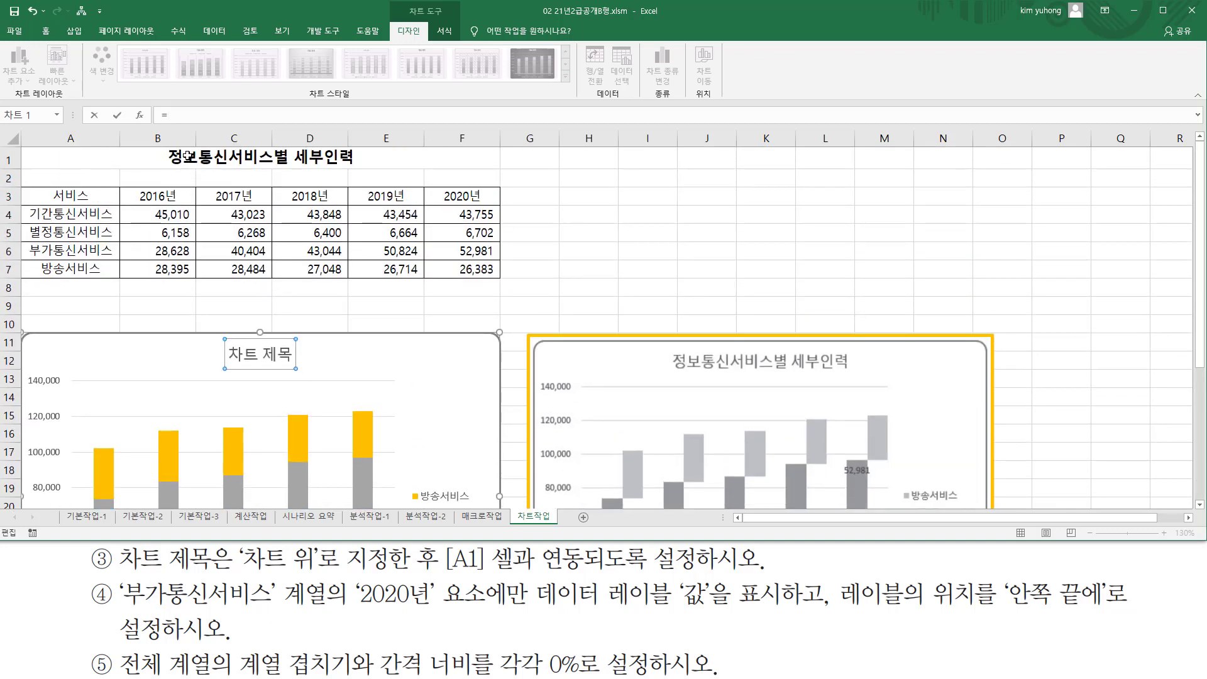
left_click(79, 162)
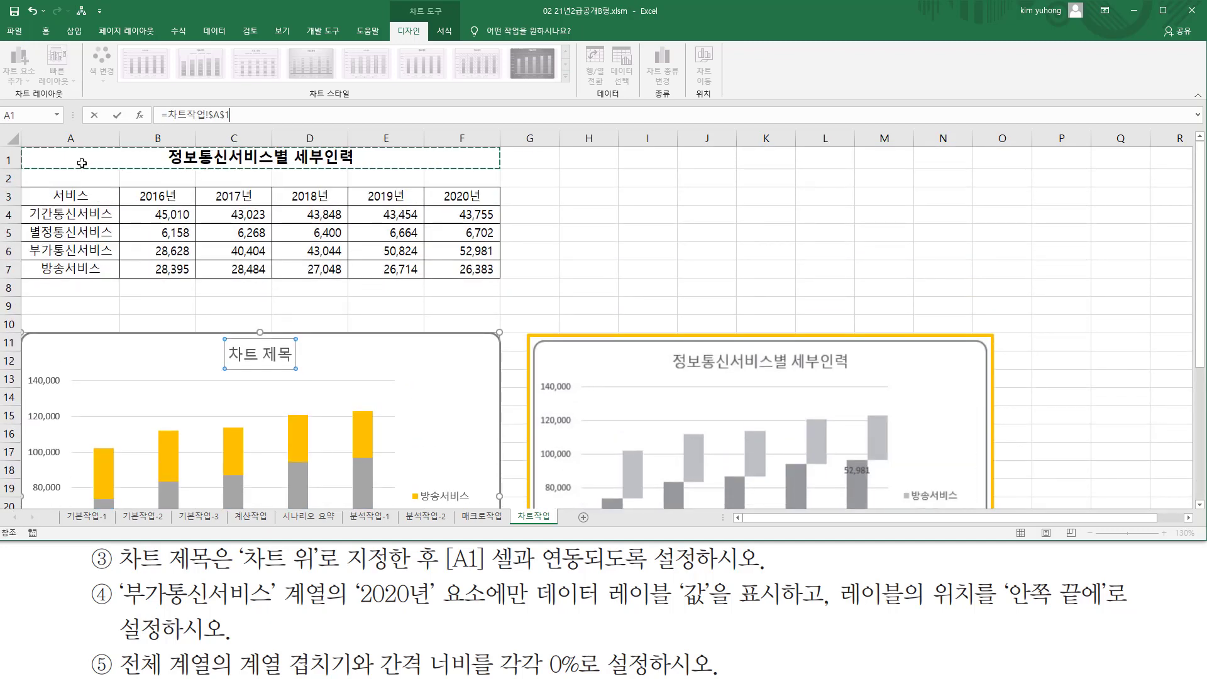
key("Return")
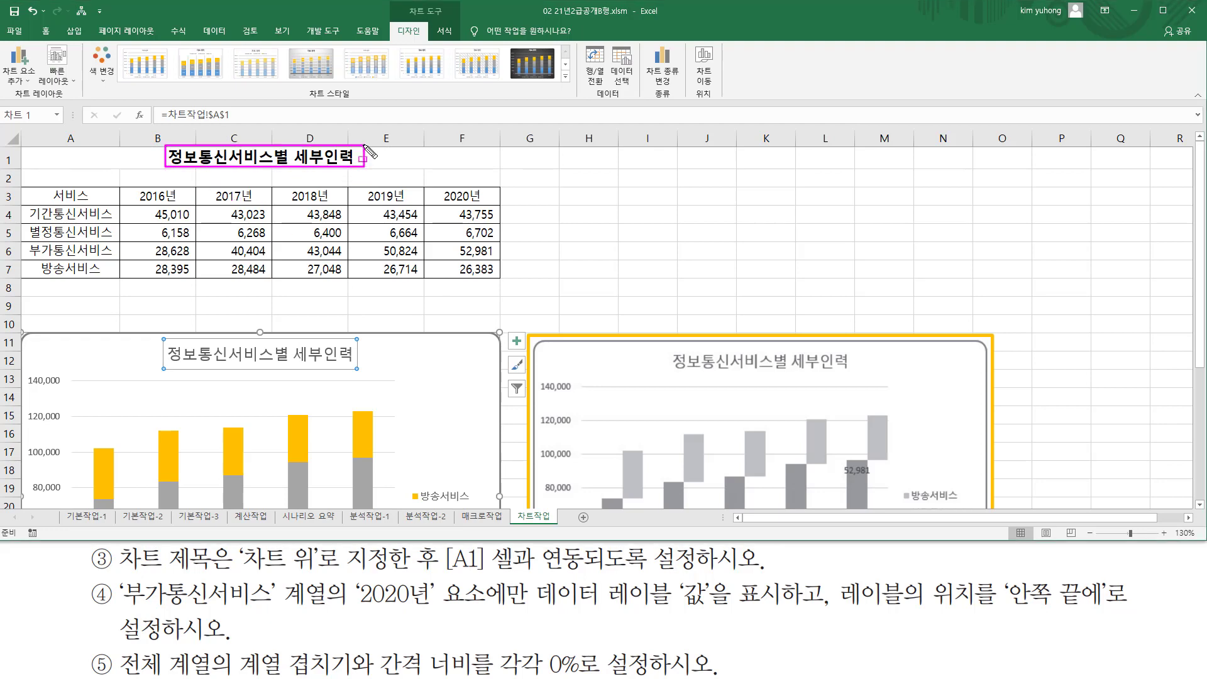
left_click_drag(169, 345, 355, 367)
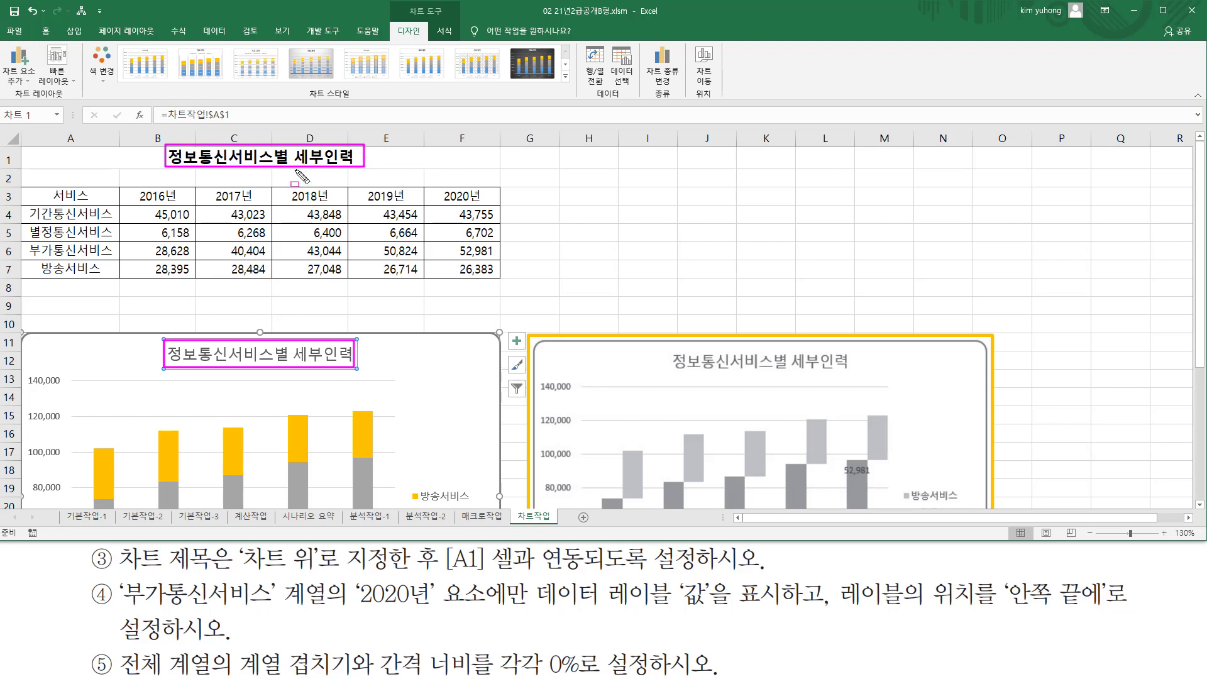
key("Escape")
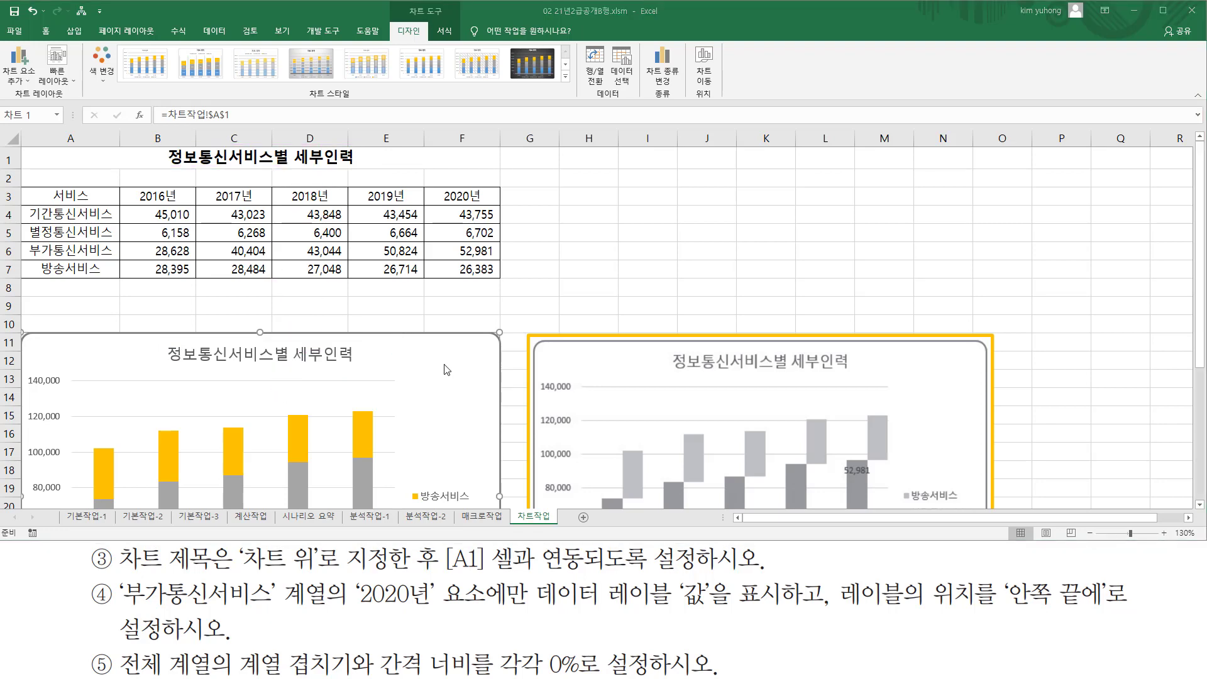
Examine the data label instruction for the 부가통신서비스 series' 2020년 element and compare it with the reference chart
scroll(445, 370, "down", 1)
scroll(444, 370, "down", 2)
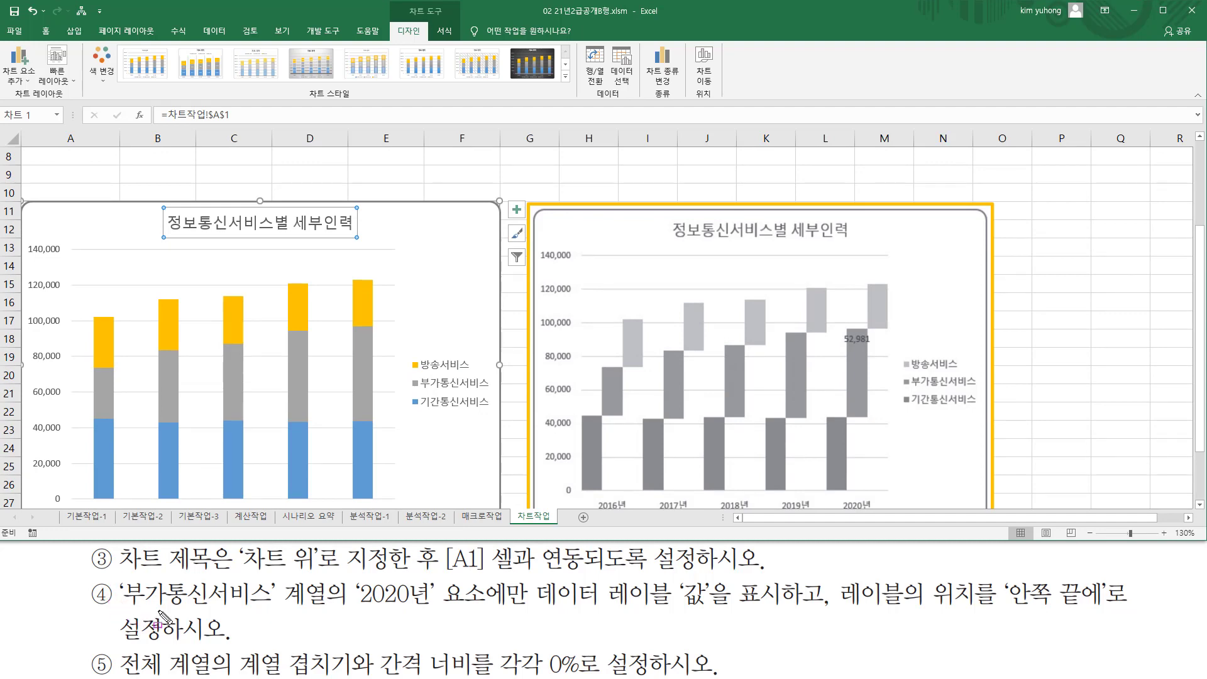
left_click_drag(117, 608, 524, 607)
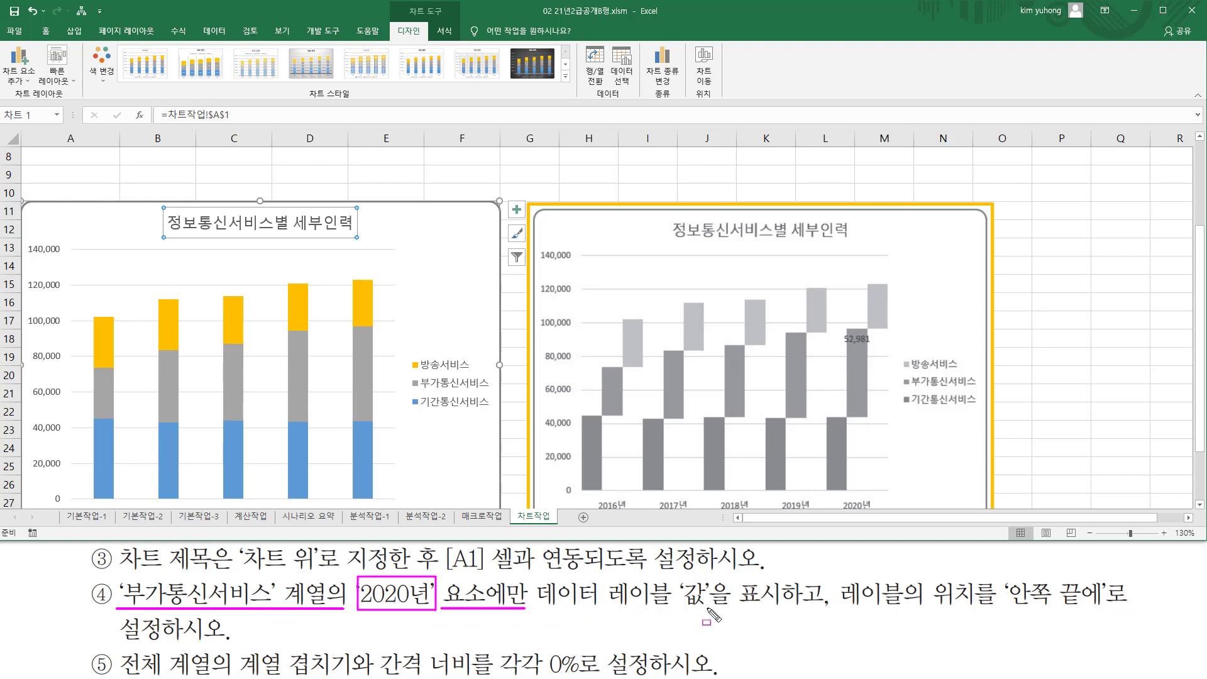
left_click_drag(677, 574, 715, 621)
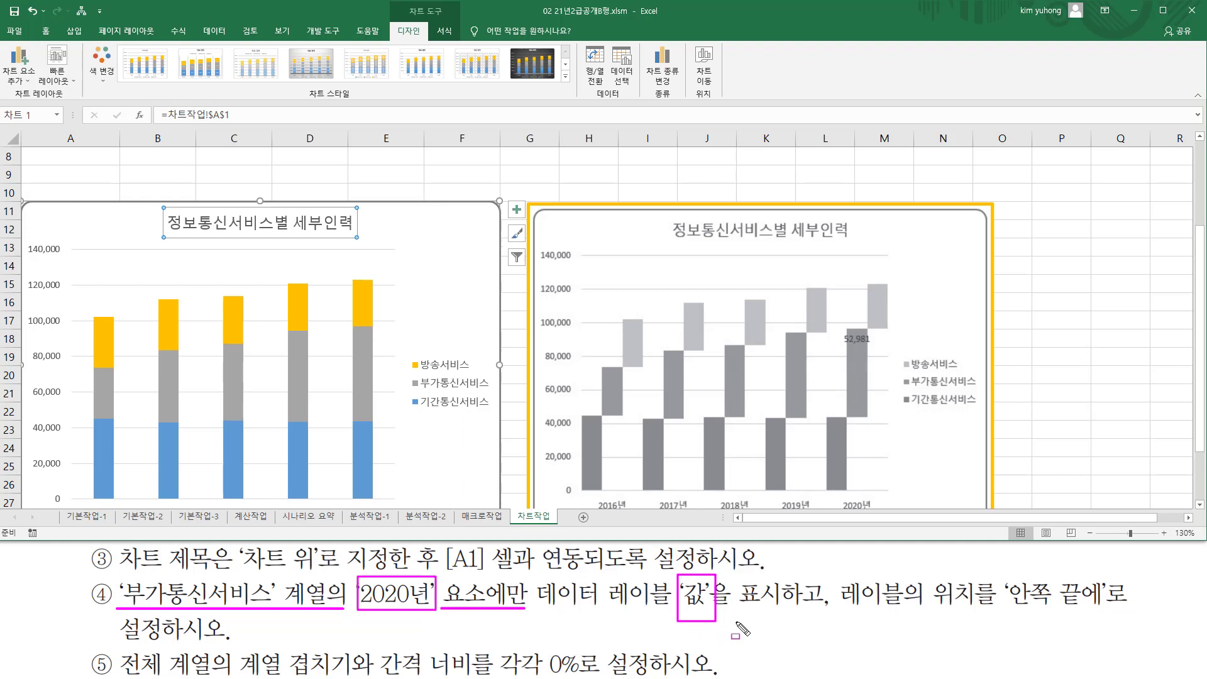
left_click_drag(842, 609, 967, 609)
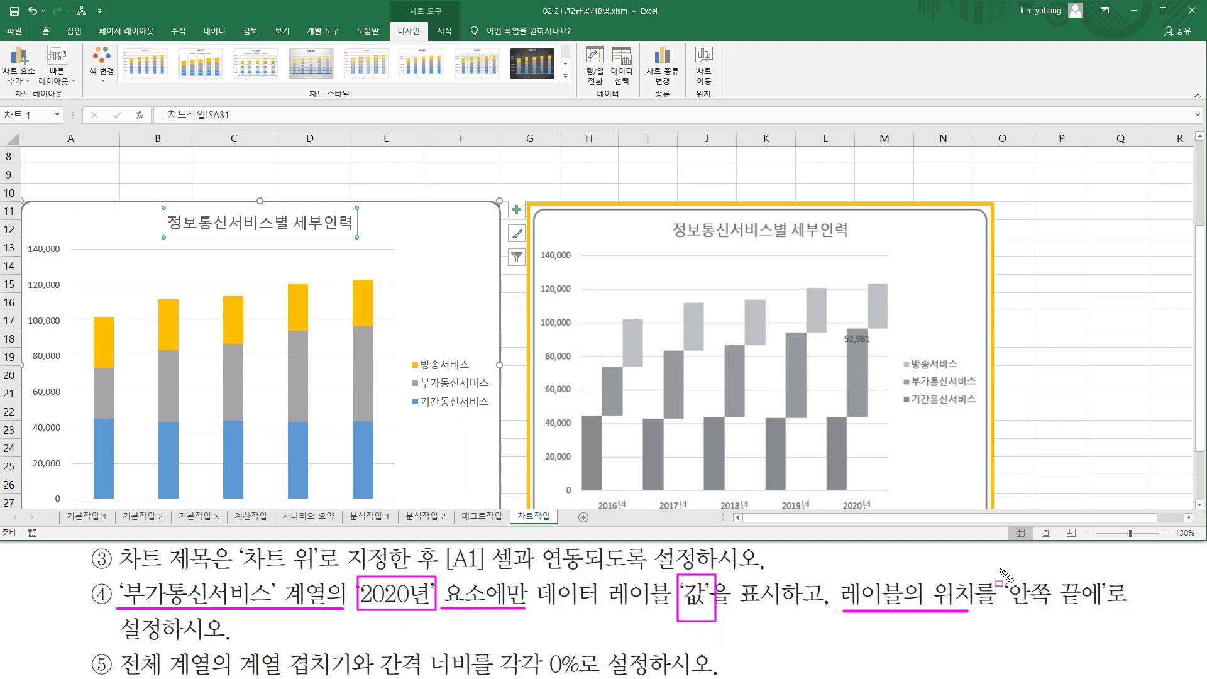
left_click_drag(997, 567, 1106, 616)
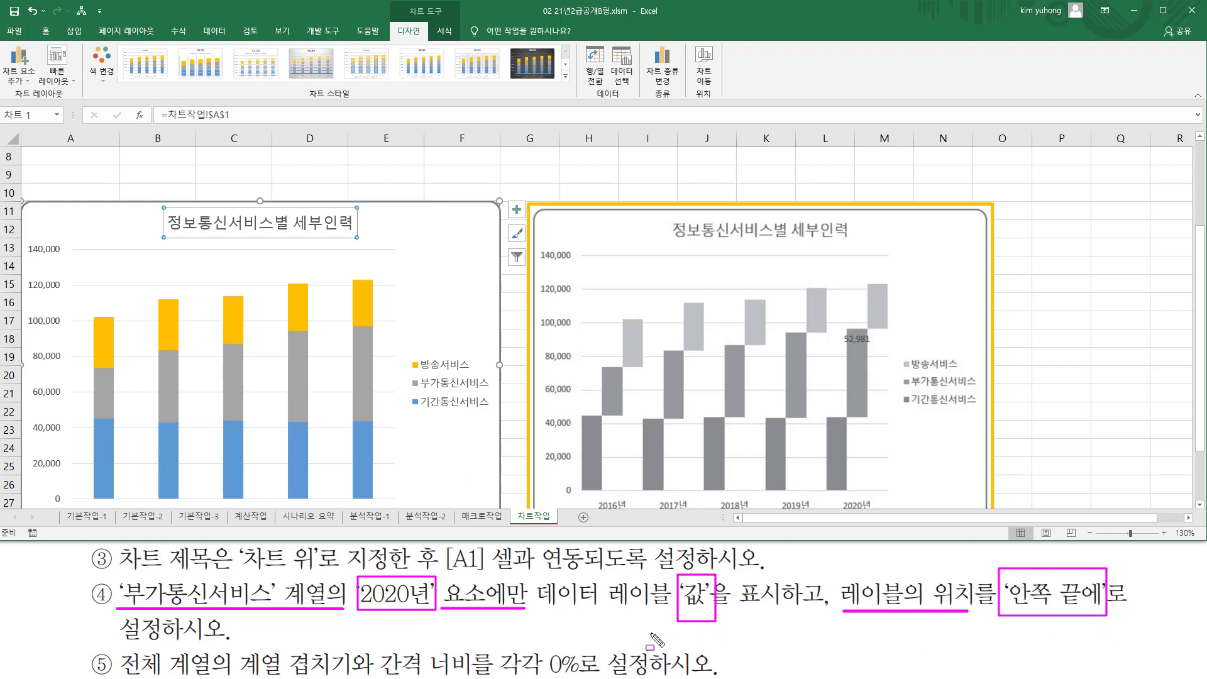
left_click(840, 330)
scroll(627, 452, "down", 2)
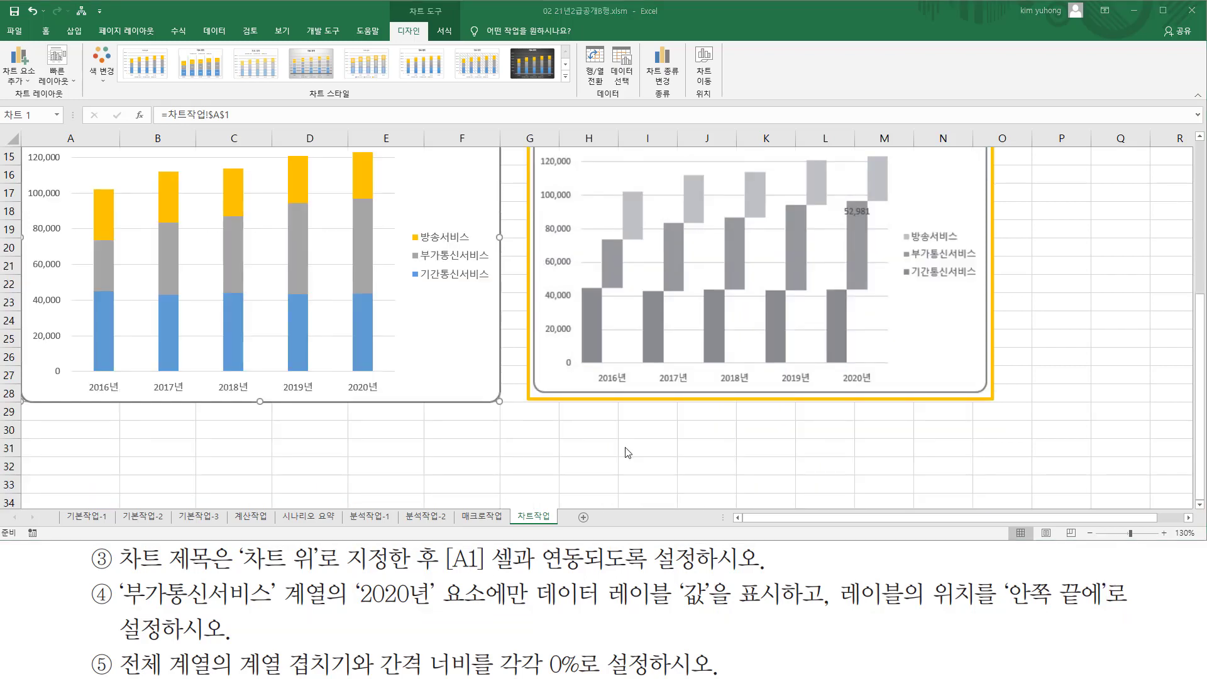
Locate the 부가통신서비스 series and its 2020년 element from the instruction in the stacked column chart
scroll(1181, 141, "up", 1)
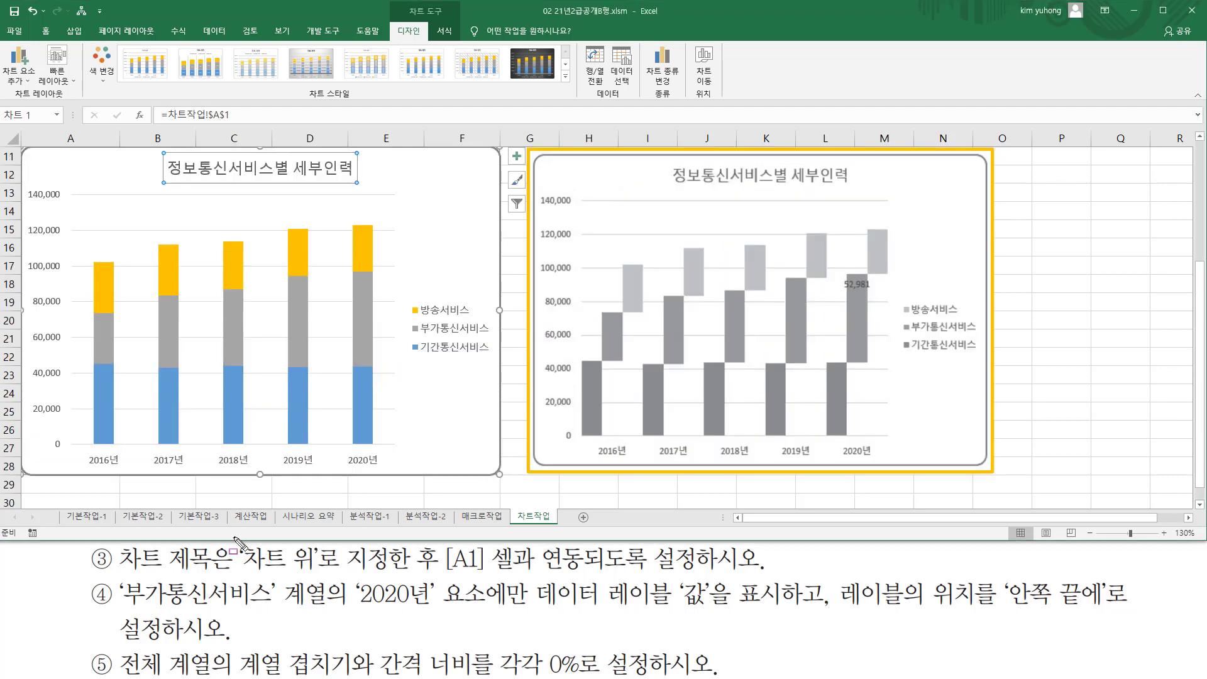
mouse_move(121, 607)
left_mouse_down()
mouse_move(281, 604)
mouse_move(307, 578)
mouse_move(328, 579)
left_mouse_up()
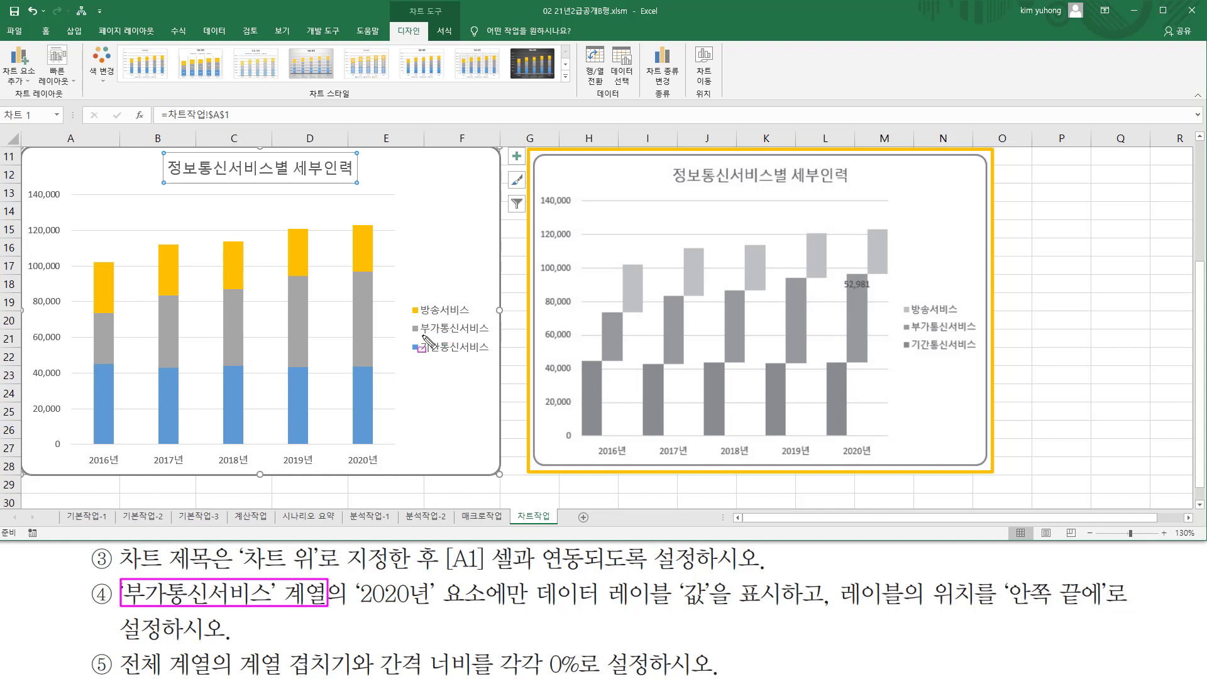
left_click_drag(413, 336, 485, 337)
mouse_move(351, 575)
left_mouse_down()
mouse_move(372, 611)
mouse_move(438, 614)
left_mouse_up()
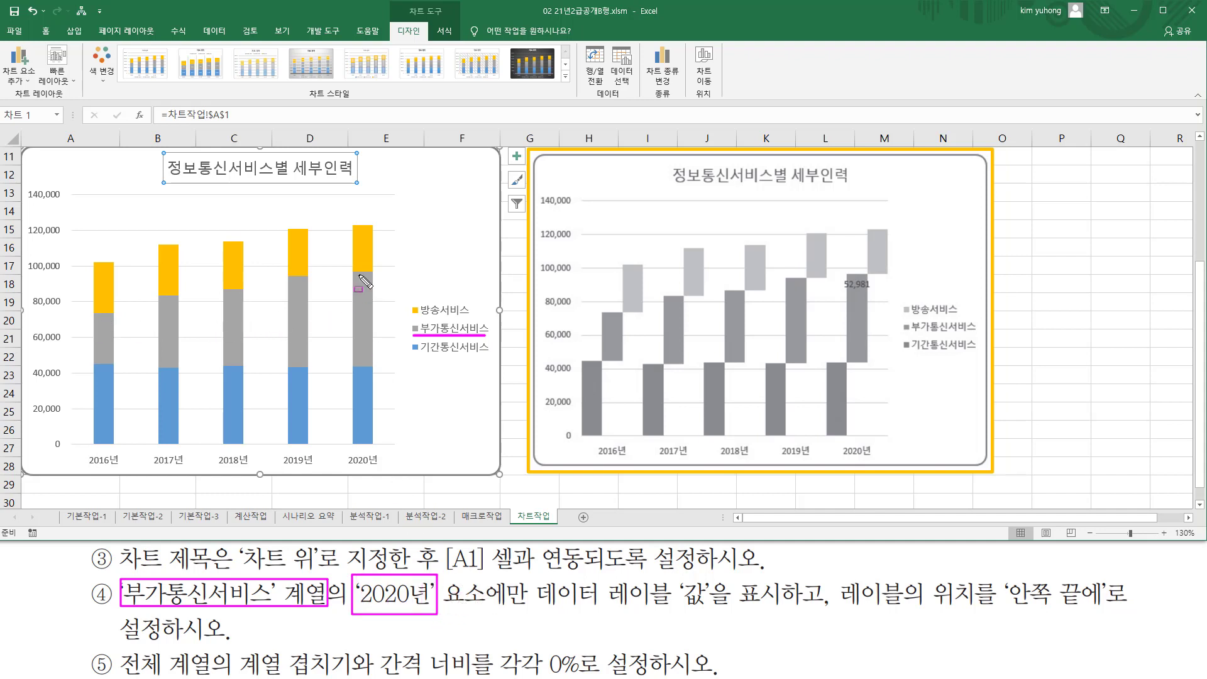
left_click_drag(352, 275, 373, 364)
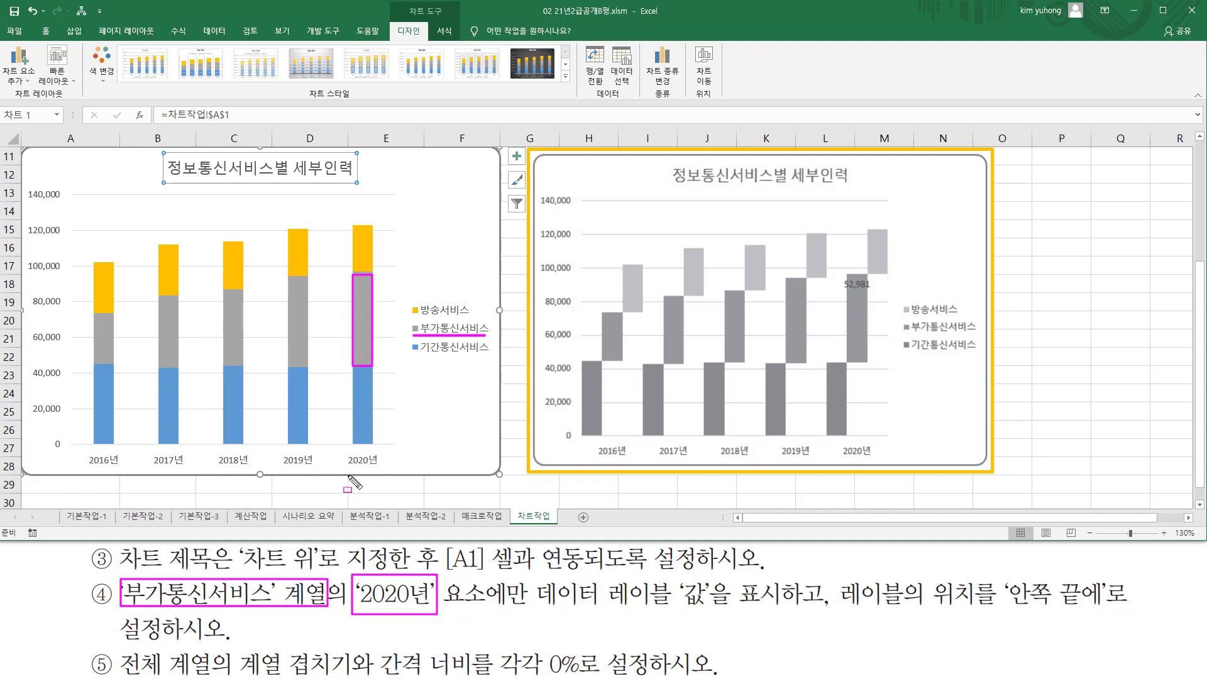
left_click_drag(345, 468, 383, 469)
key("Escape")
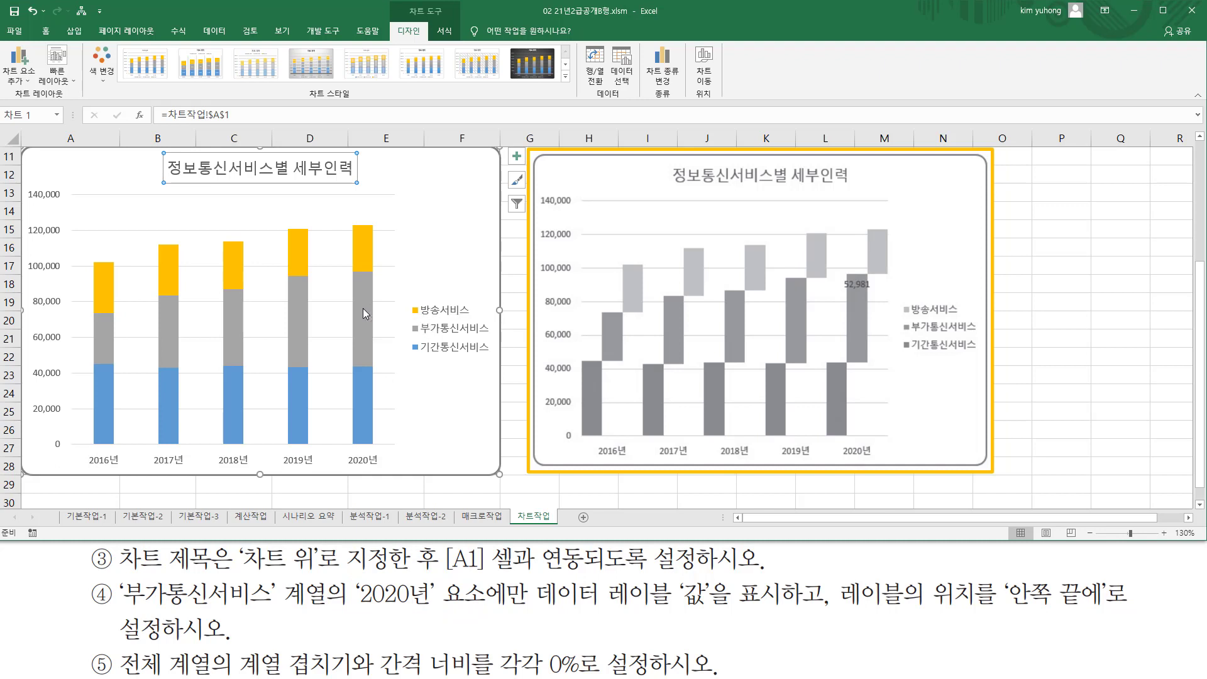
Add a value data label to only the 2020년 element of the 부가통신서비스 series
left_click(364, 308)
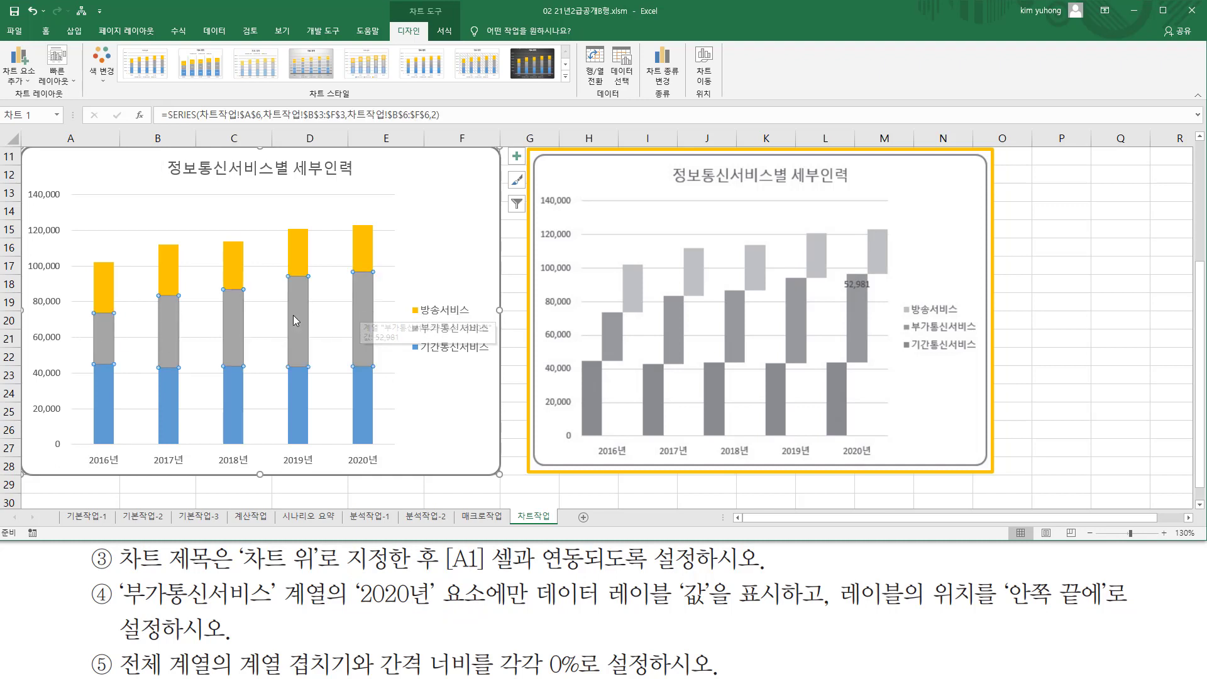
left_click(366, 305)
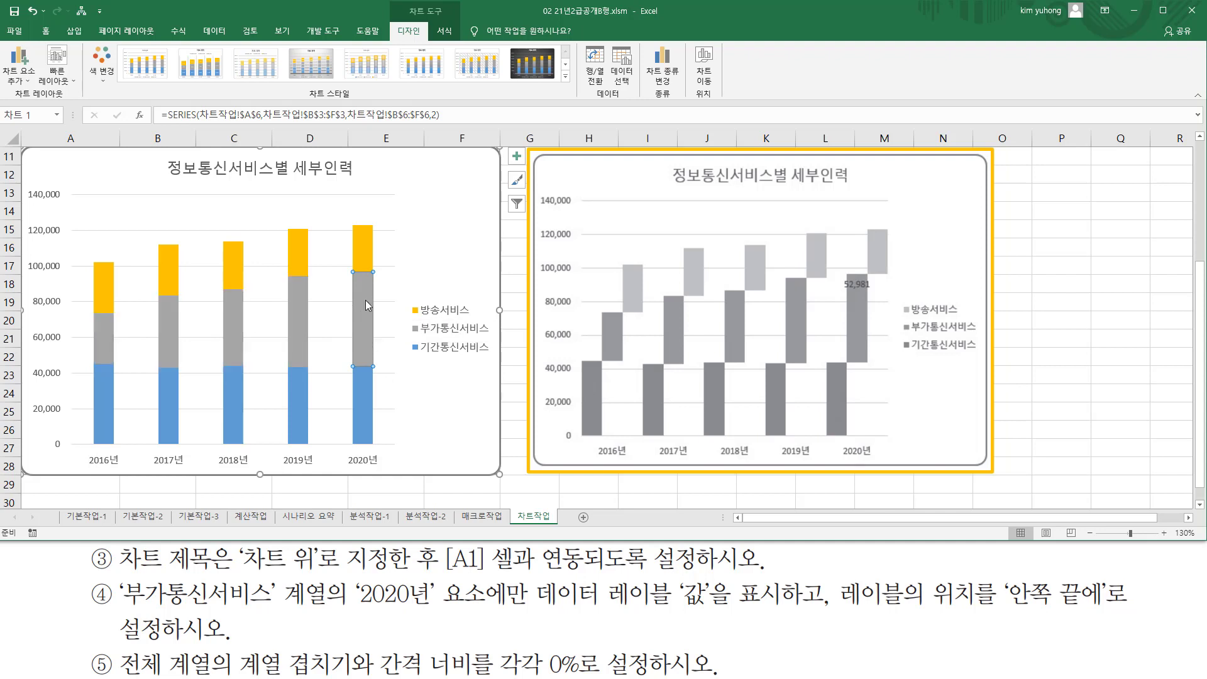
key("ctrl+2")
left_click_drag(345, 267, 385, 373)
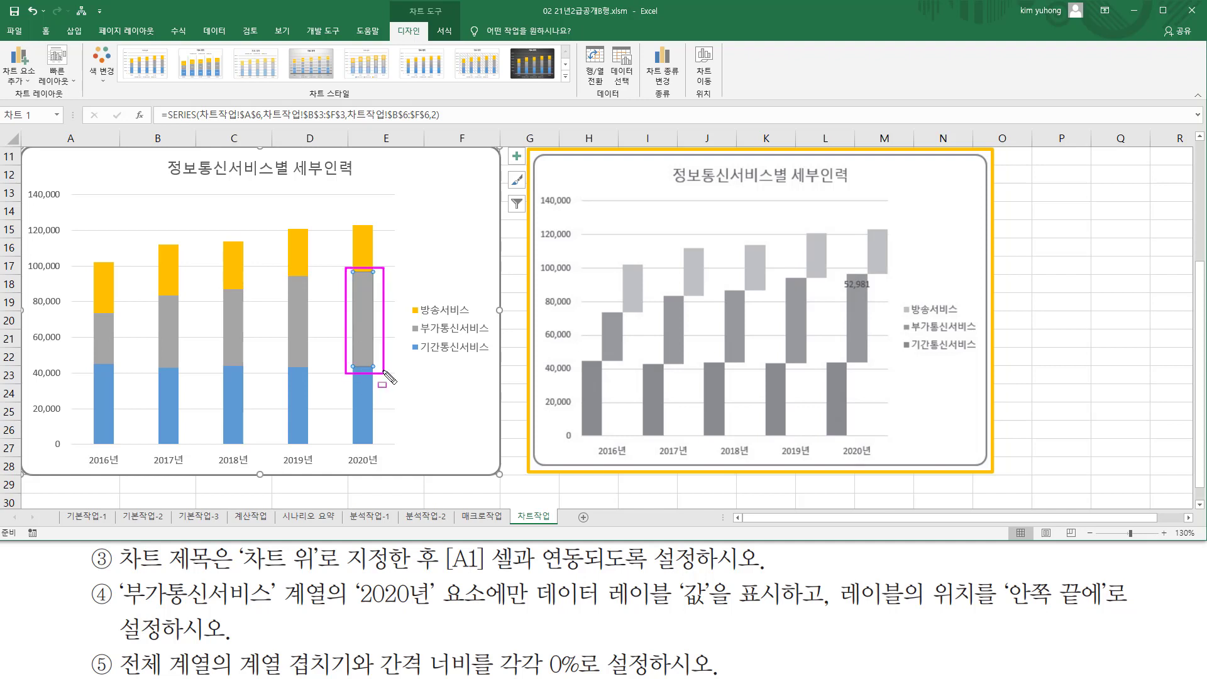
key("Escape")
left_click(365, 305)
right_click(364, 304)
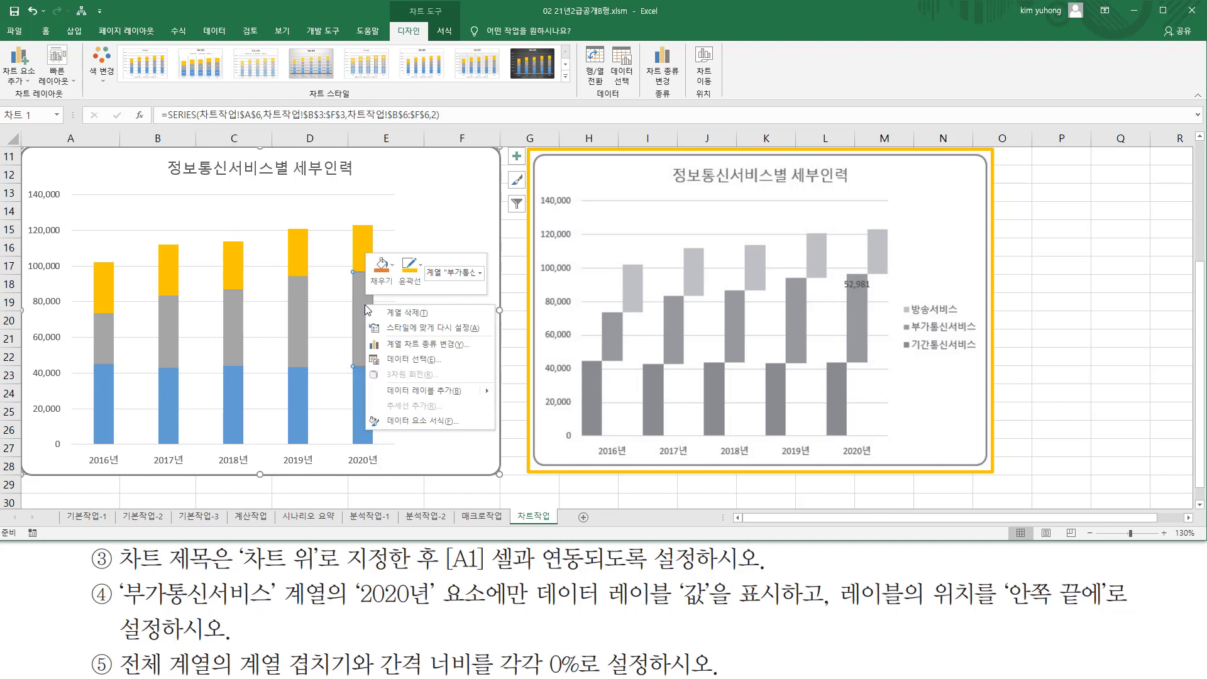
left_click(402, 391)
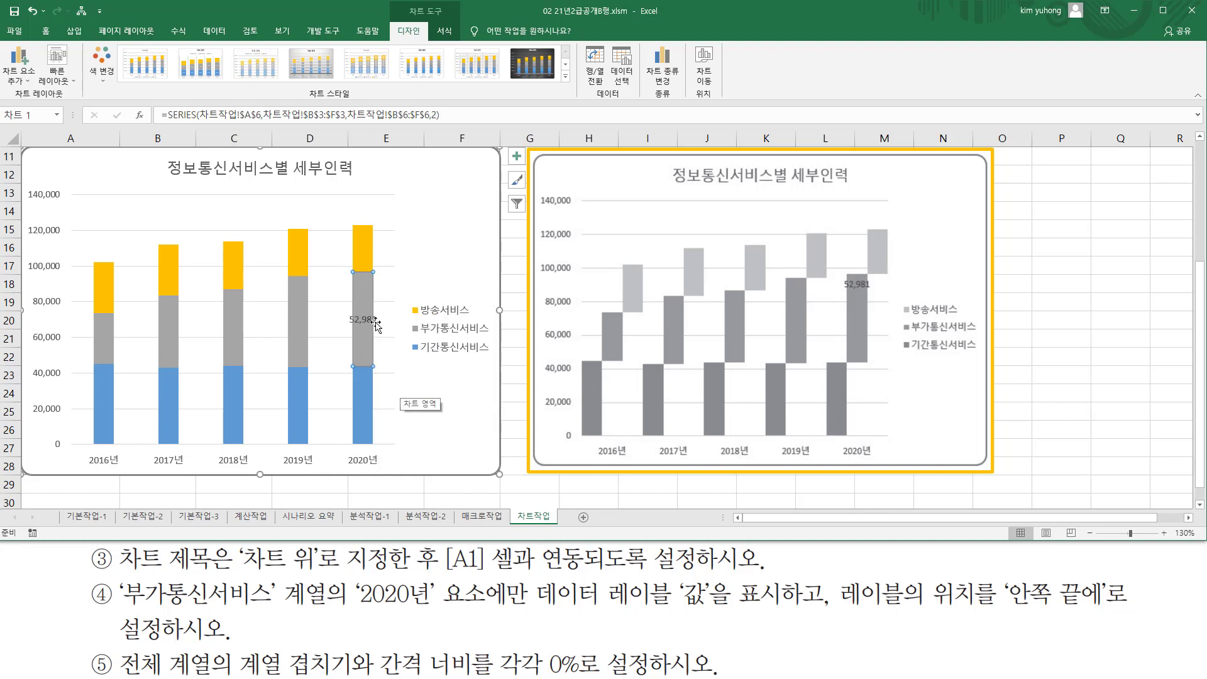
Position the 2020년 data label of the 부가통신서비스 series at 안쪽 끝에 (inside end) and compare it with the reference chart
key("ctrl+2")
left_click_drag(345, 309, 382, 326)
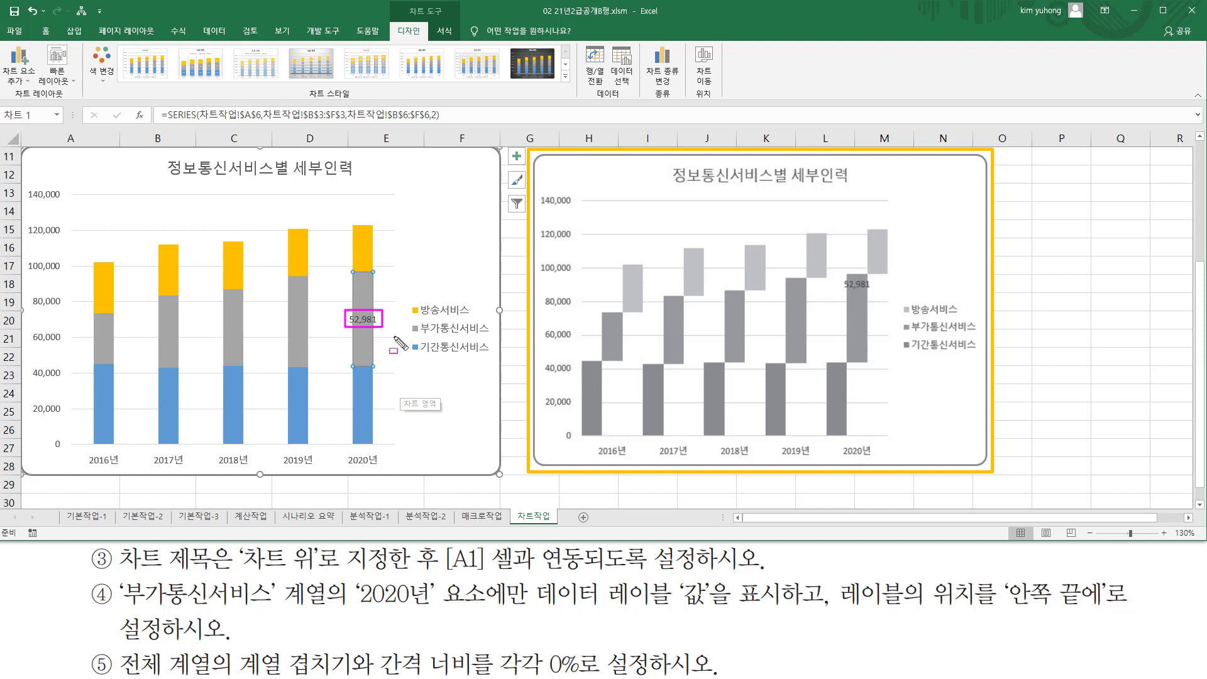
left_click_drag(842, 609, 976, 608)
left_click_drag(1004, 570, 1107, 609)
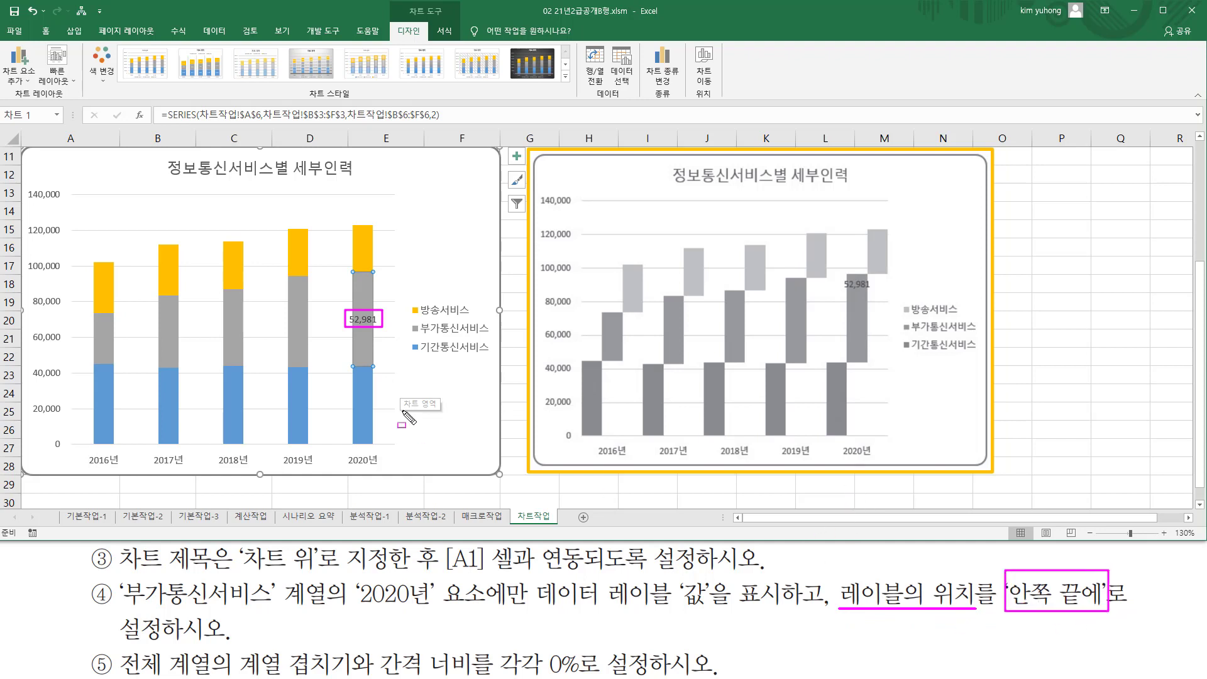
key("Escape")
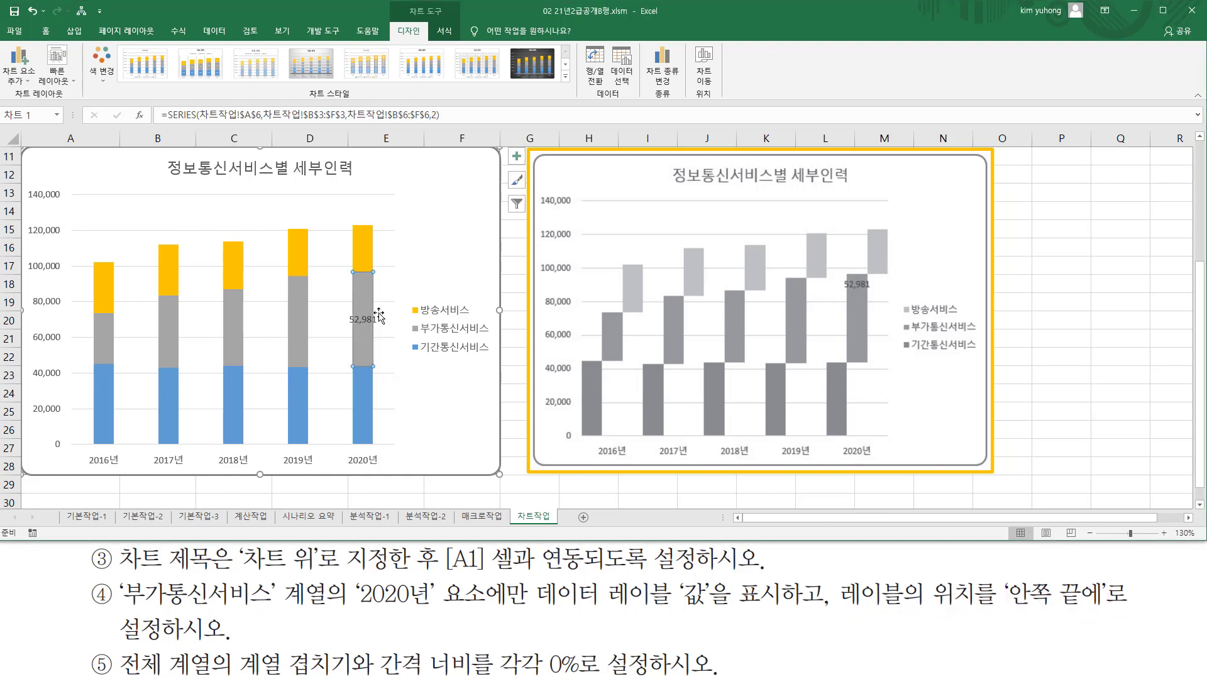
mouse_move(401, 16)
left_mouse_down()
mouse_move(438, 15)
mouse_move(428, 41)
left_mouse_up()
left_click_drag(4, 46, 37, 98)
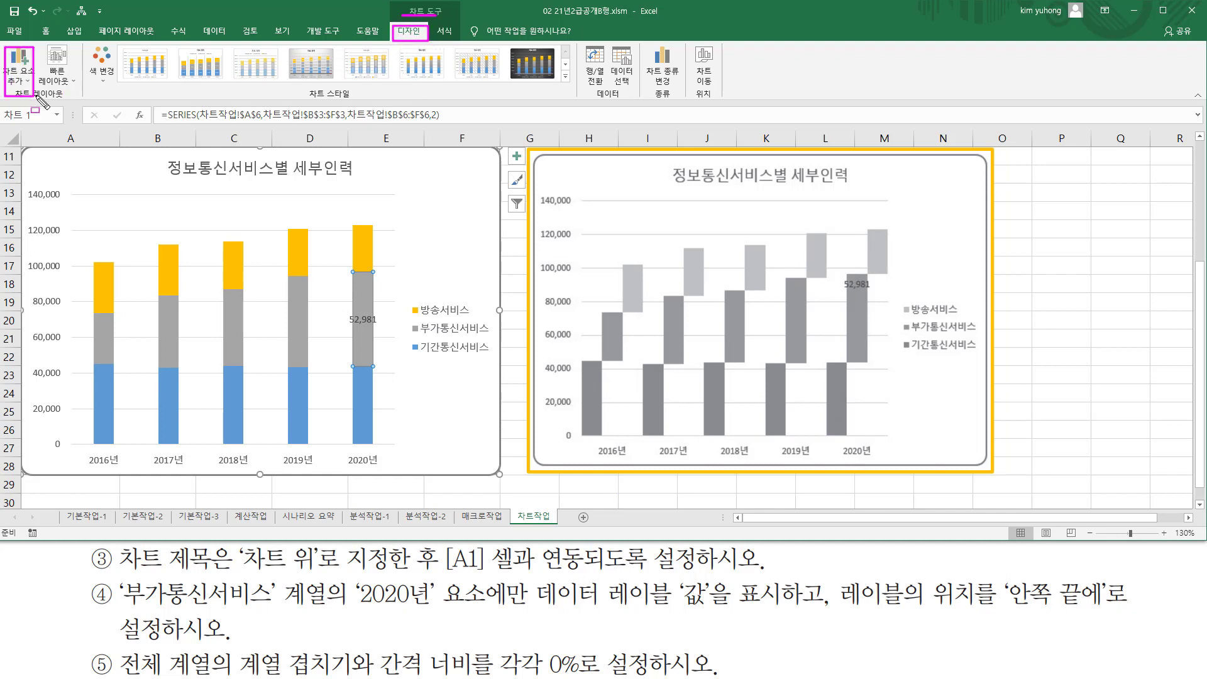
key("Escape")
left_click(28, 81)
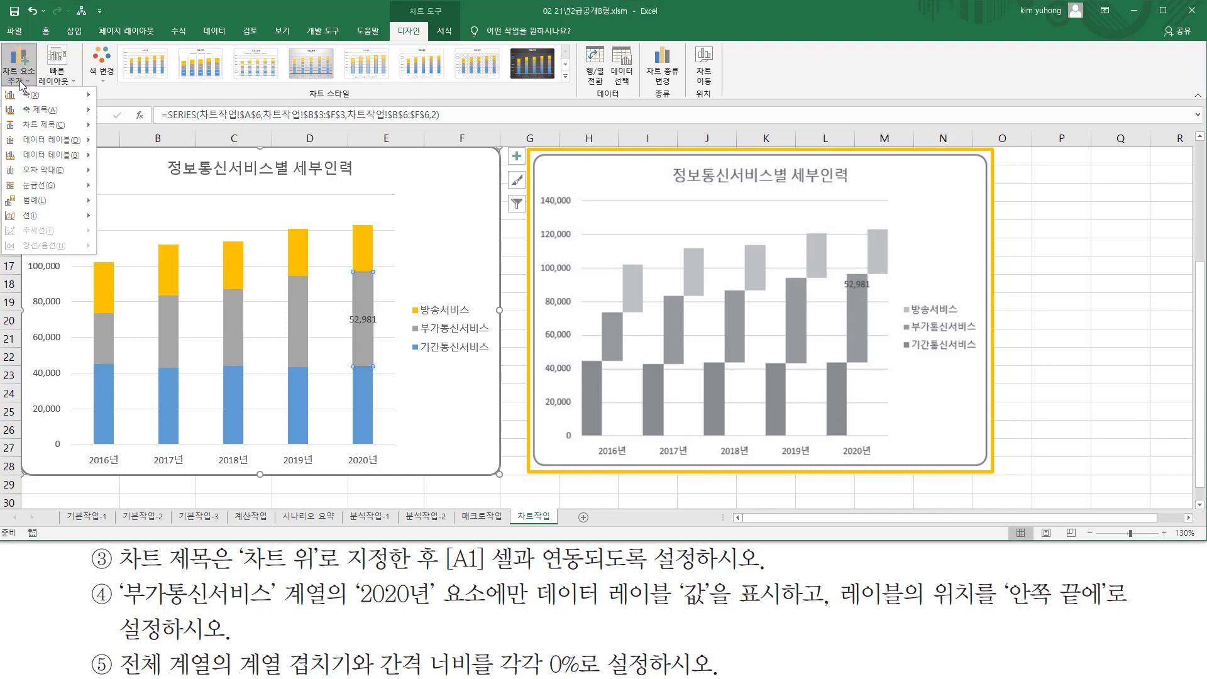
mouse_move(59, 145)
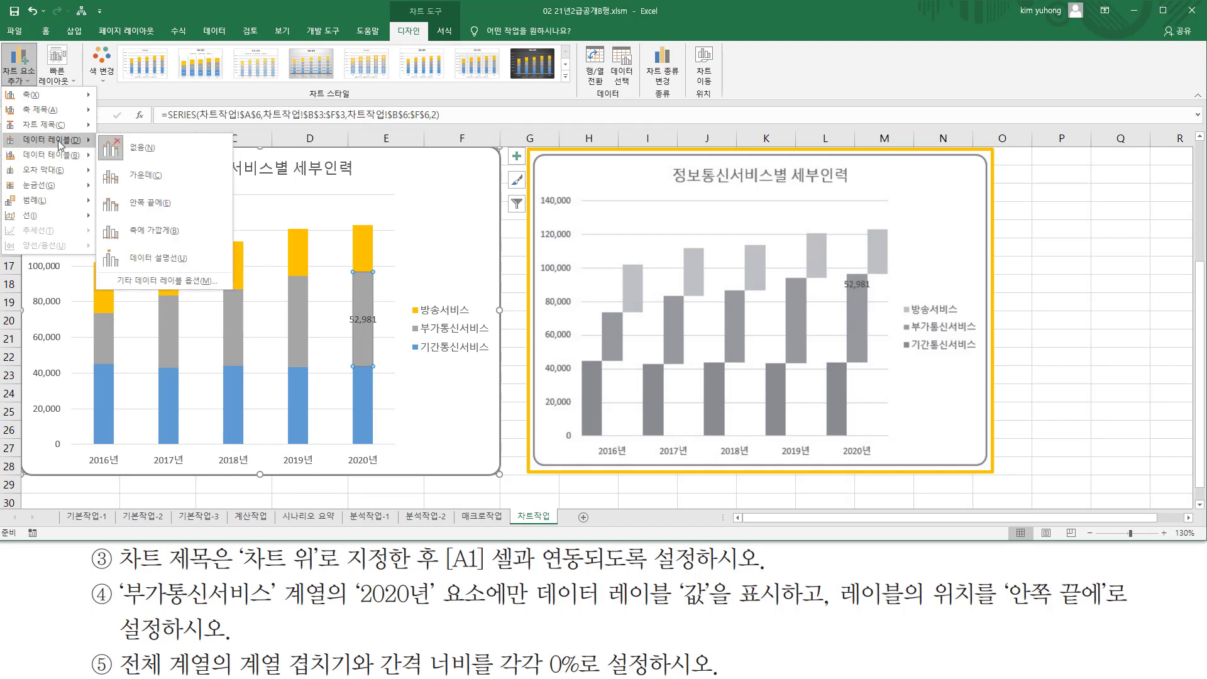
left_click(147, 204)
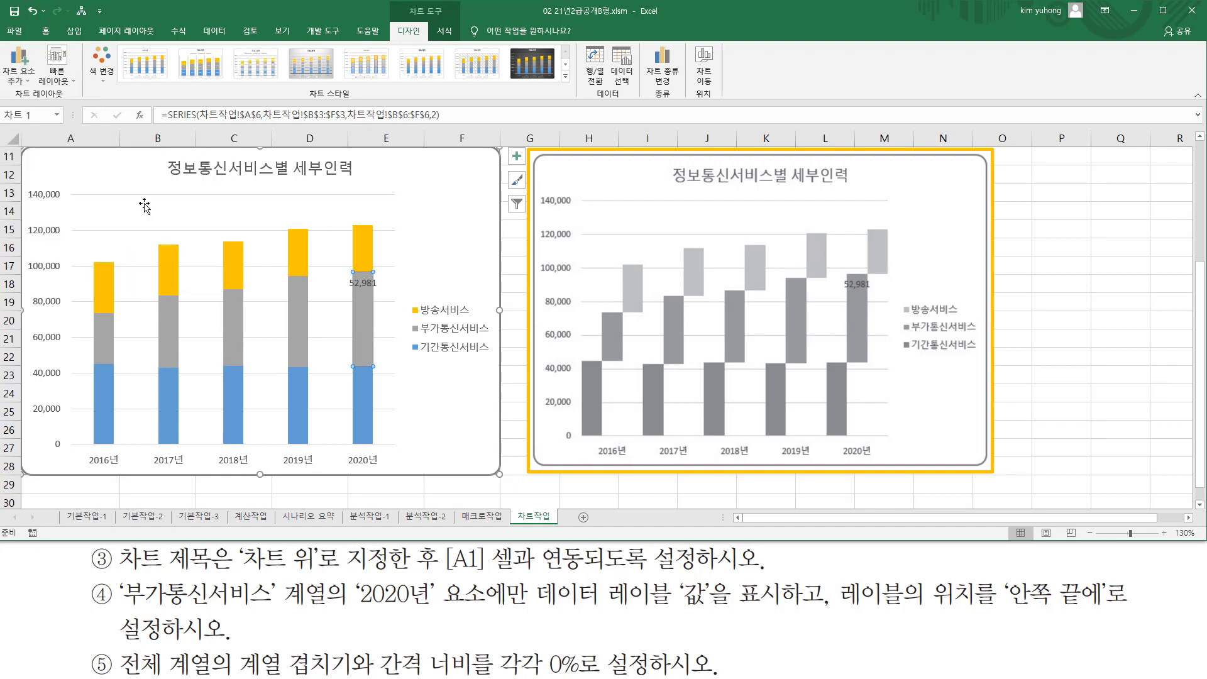
left_click_drag(345, 272, 406, 298)
left_click_drag(840, 274, 874, 293)
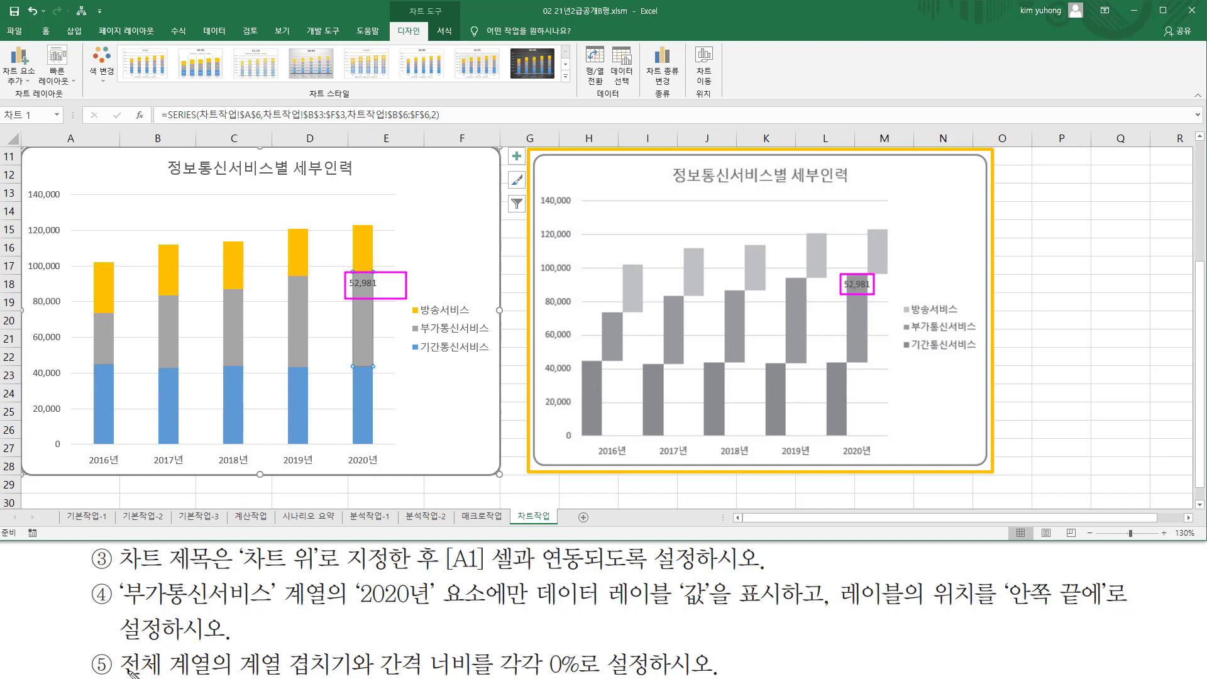
Set the series overlap (계열 겹치기) of the stacked columns to 0% through the 방송서비스 series formatting
mouse_move(234, 644)
left_mouse_down()
mouse_move(308, 669)
mouse_move(466, 673)
left_mouse_up()
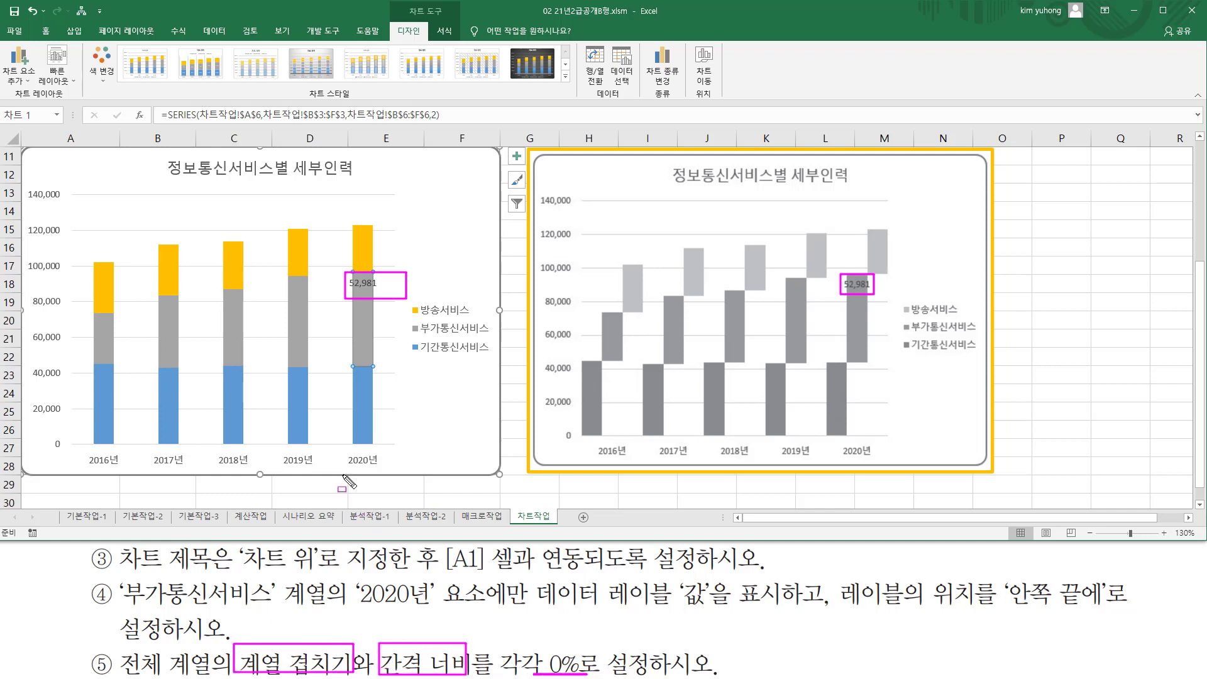
key("Escape")
left_click(242, 267)
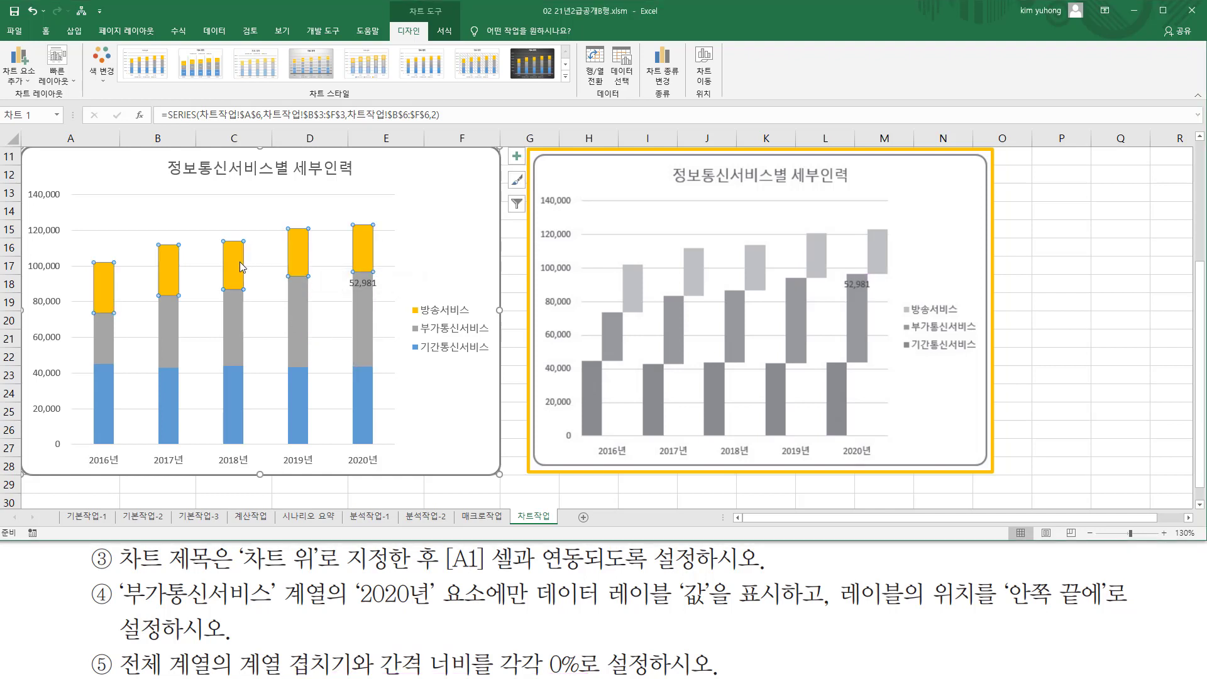
left_click(166, 354)
left_click(236, 411)
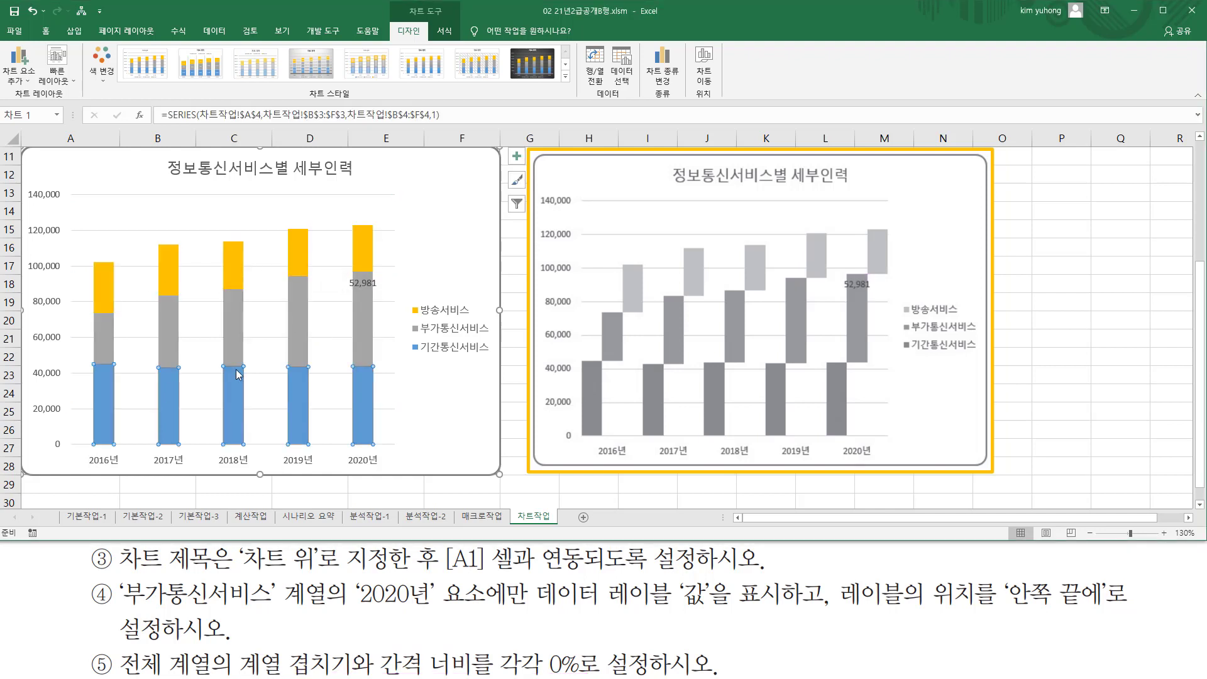
left_click(234, 321)
left_click(236, 269)
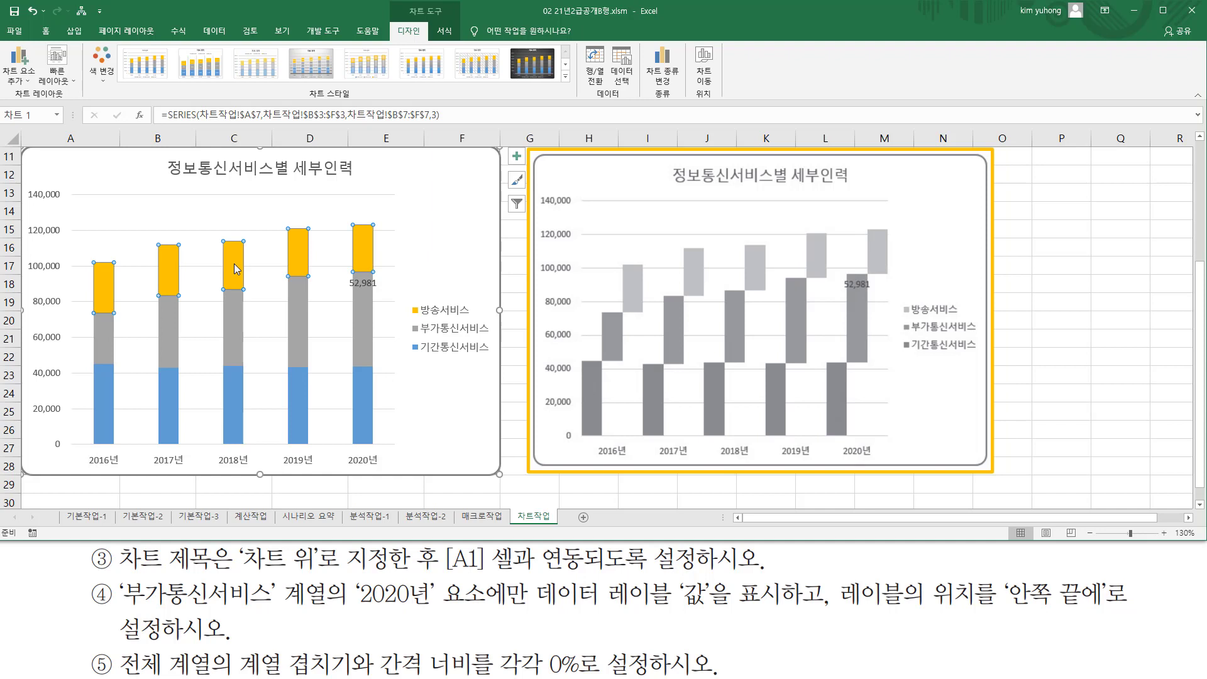
right_click(237, 269)
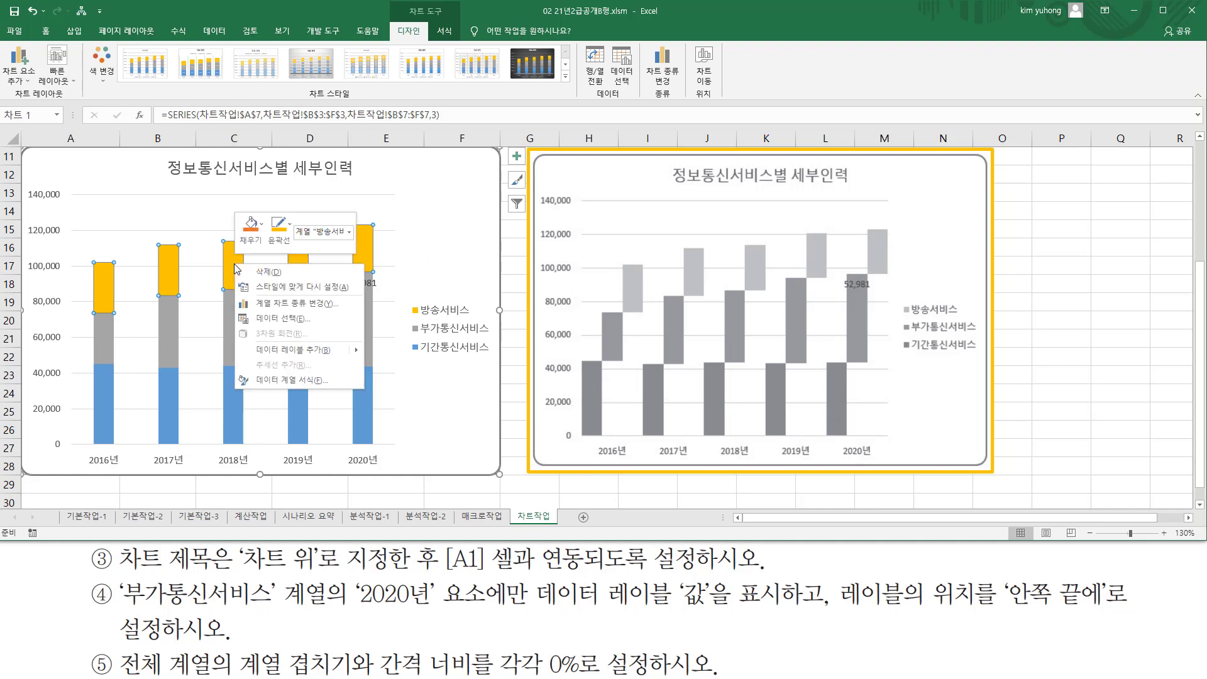
left_click(288, 380)
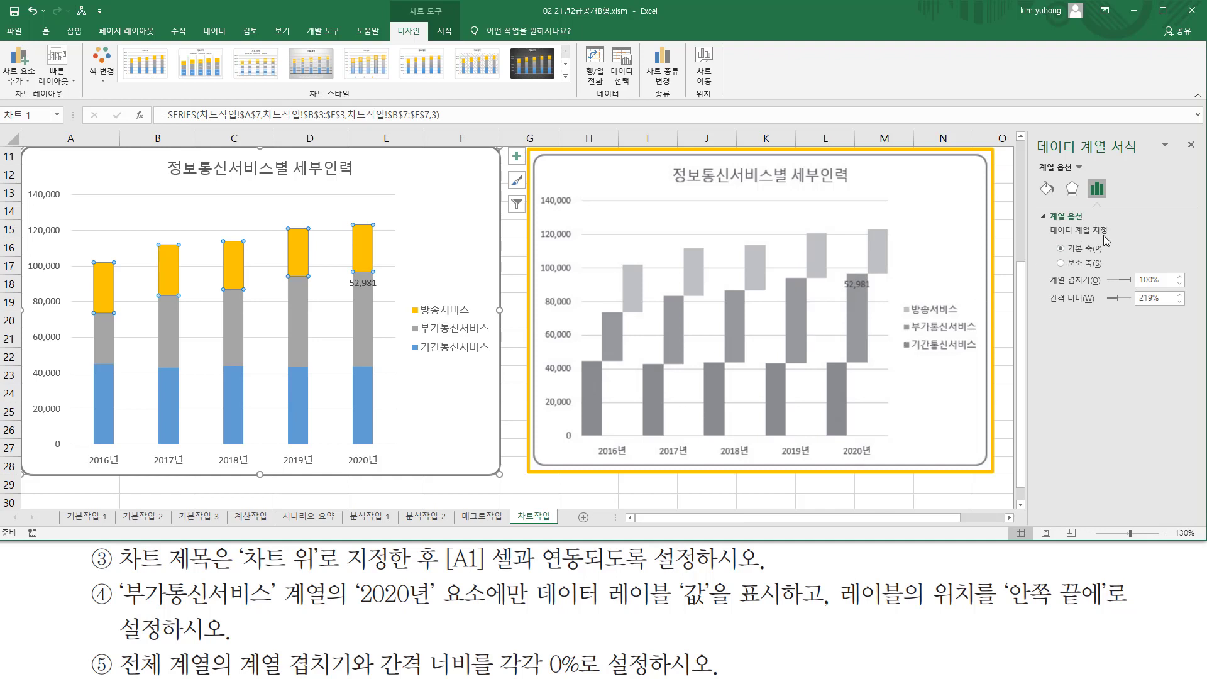
mouse_move(1041, 265)
left_mouse_down()
mouse_move(1069, 308)
mouse_move(1194, 309)
left_mouse_up()
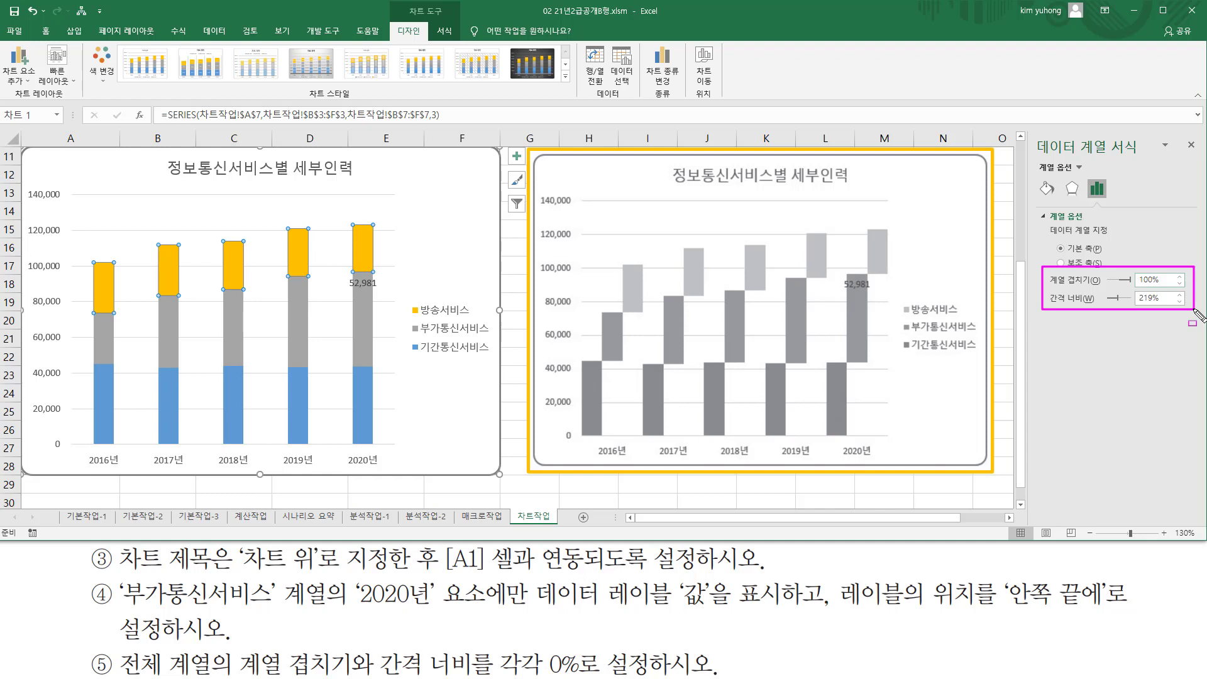
key("Escape")
left_click(1149, 281)
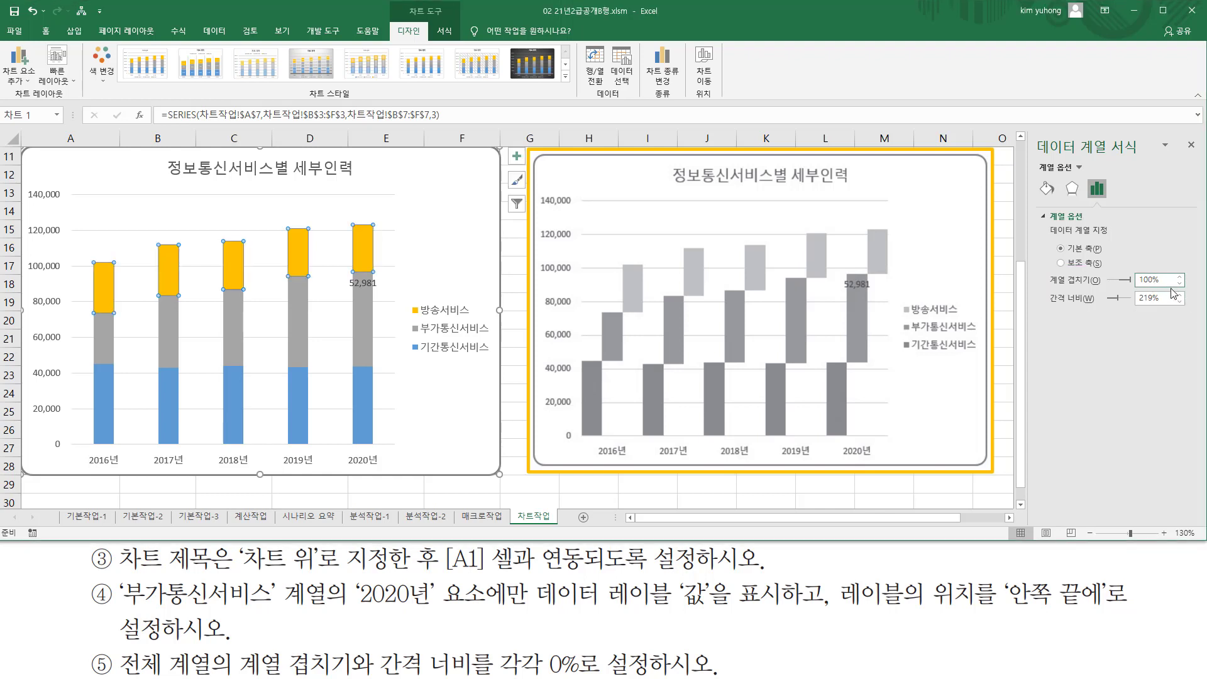
Set the gap width (간격 너비) of the chart's series to 0%
left_click(1160, 298)
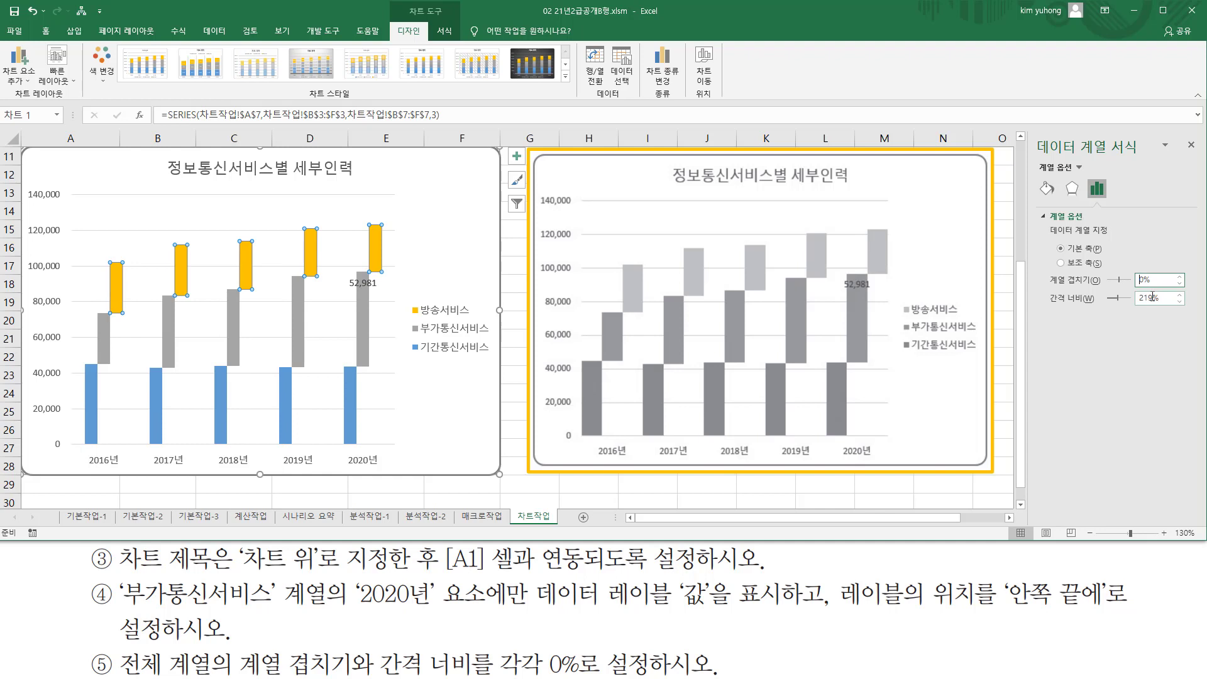
left_click(1152, 297)
type("0")
key("Return")
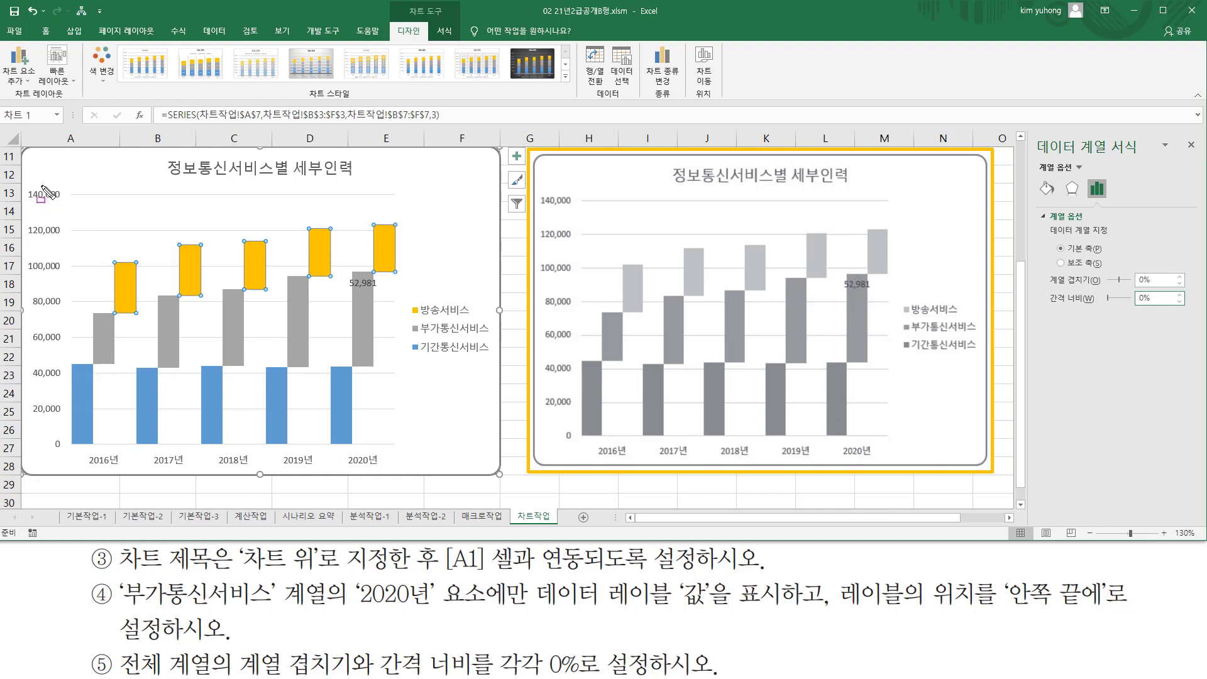
Deselect the edited chart and compare it with the reference chart beside it
mouse_move(35, 179)
left_mouse_down()
mouse_move(217, 384)
mouse_move(453, 450)
left_mouse_up()
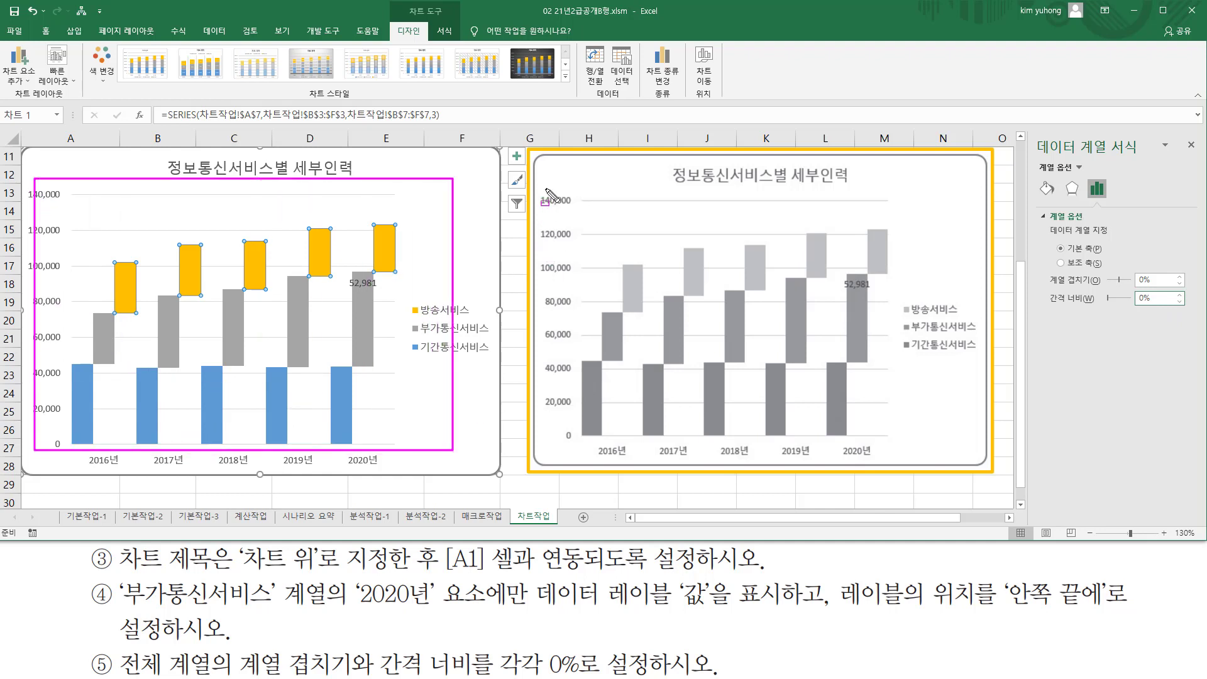
mouse_move(545, 187)
left_mouse_down()
mouse_move(781, 416)
mouse_move(847, 425)
left_mouse_up()
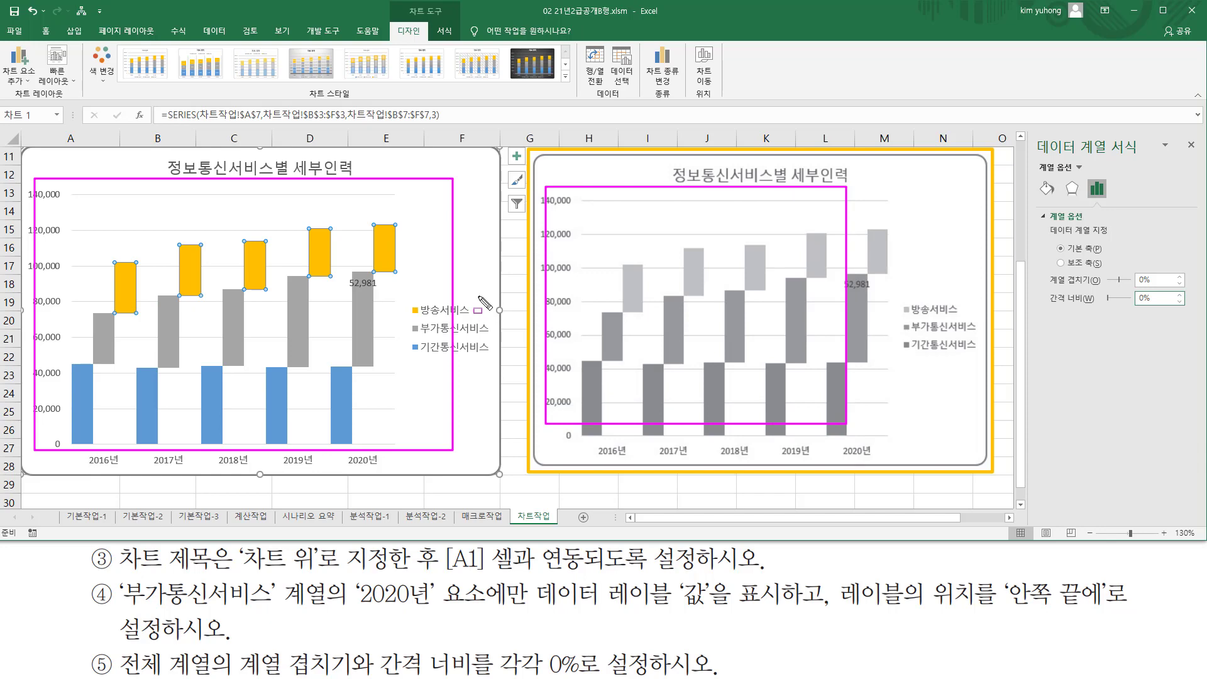
key("Escape")
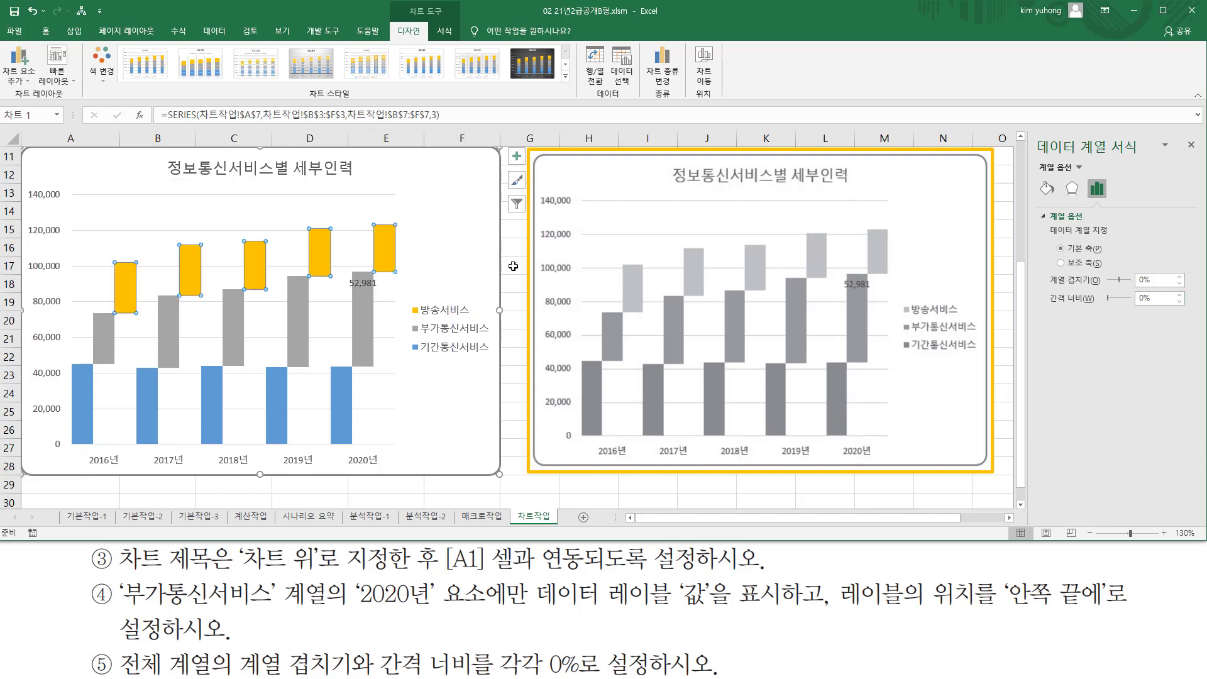
left_click(514, 266)
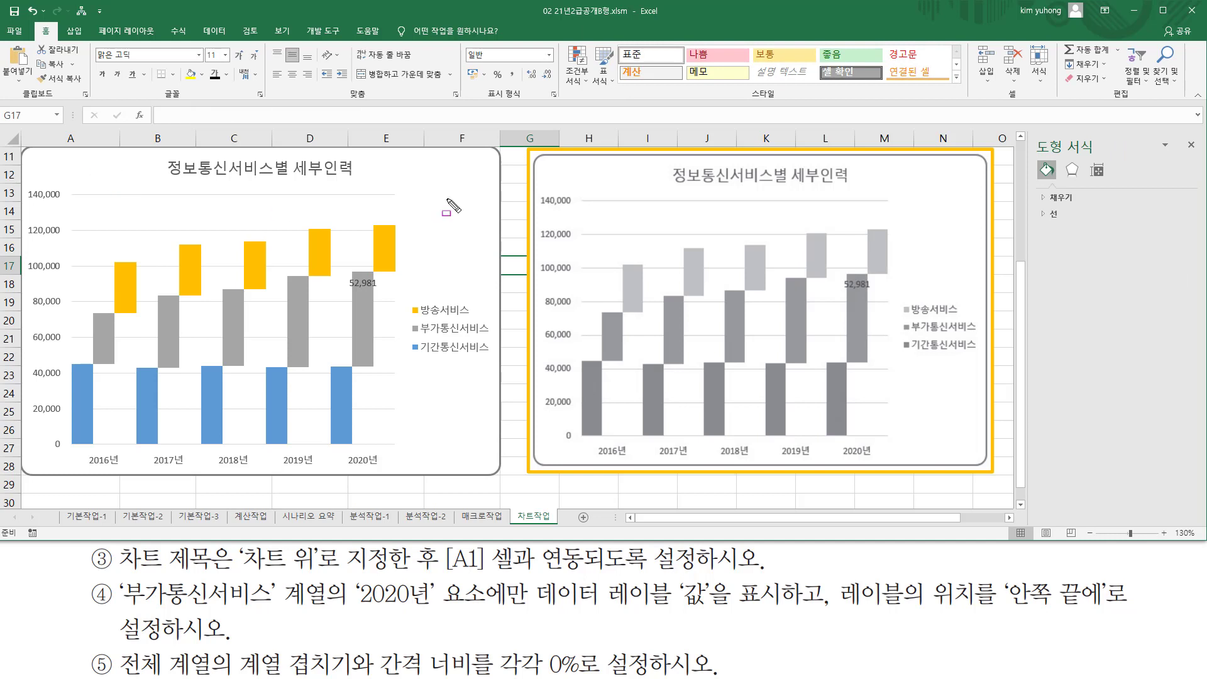
left_click_drag(530, 155, 988, 466)
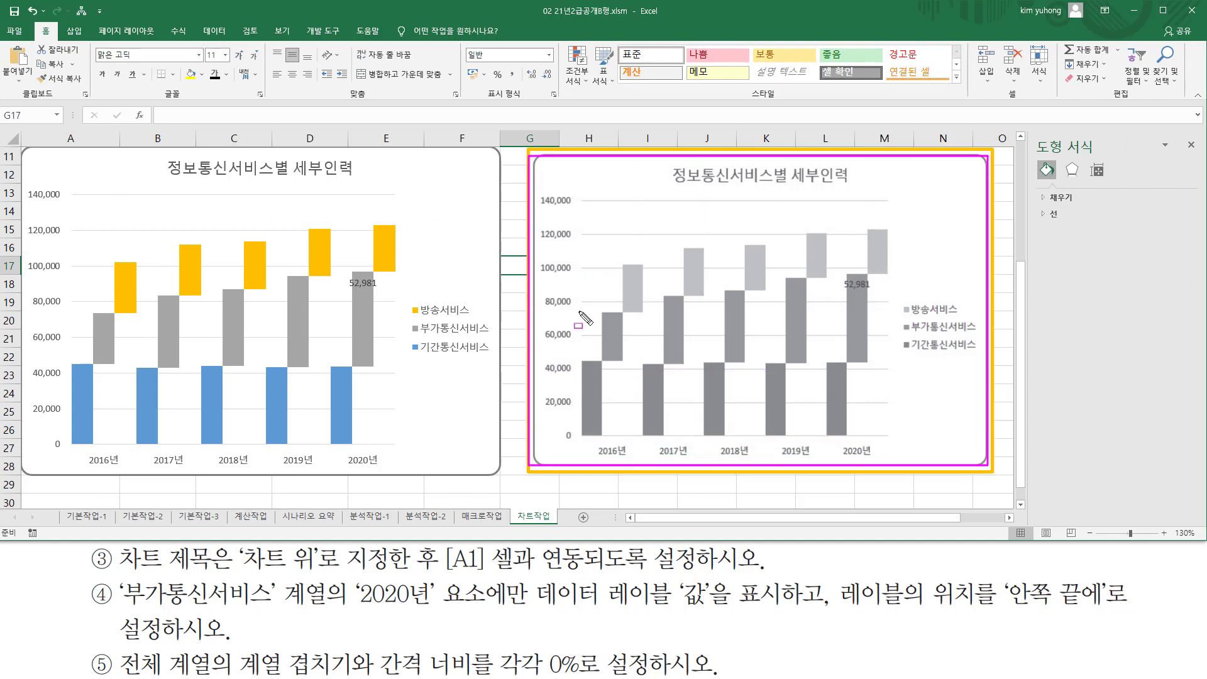
mouse_move(28, 159)
left_mouse_down()
mouse_move(498, 422)
mouse_move(492, 463)
left_mouse_up()
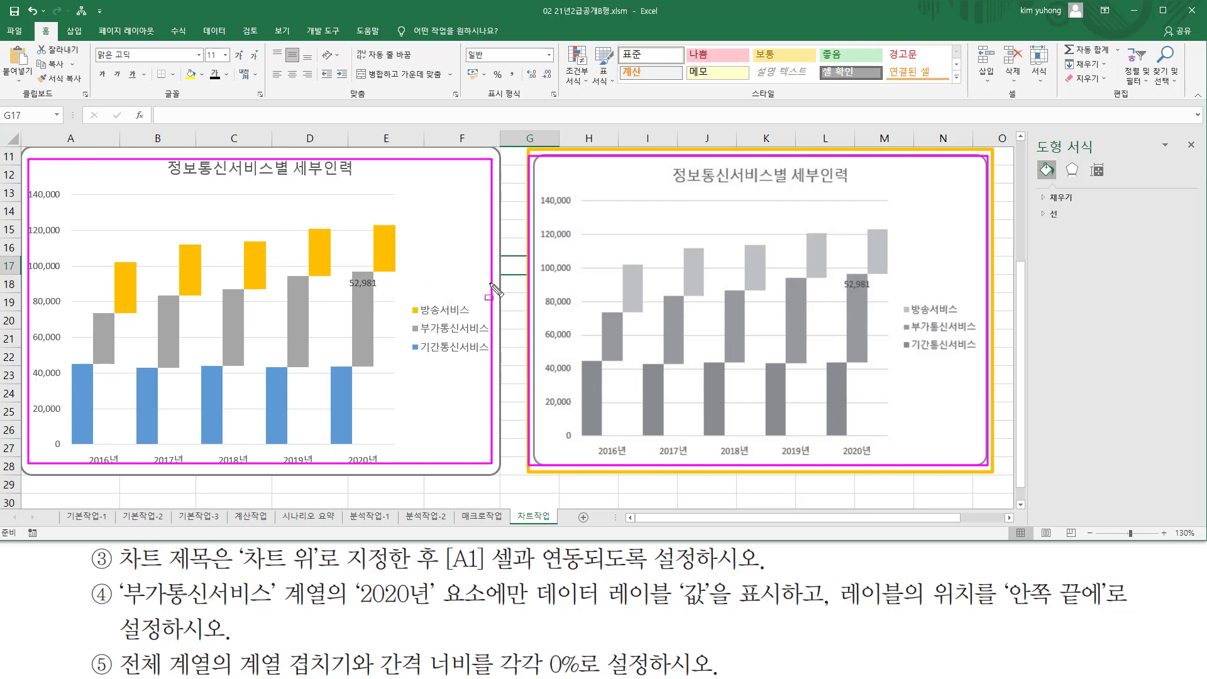
key("Escape")
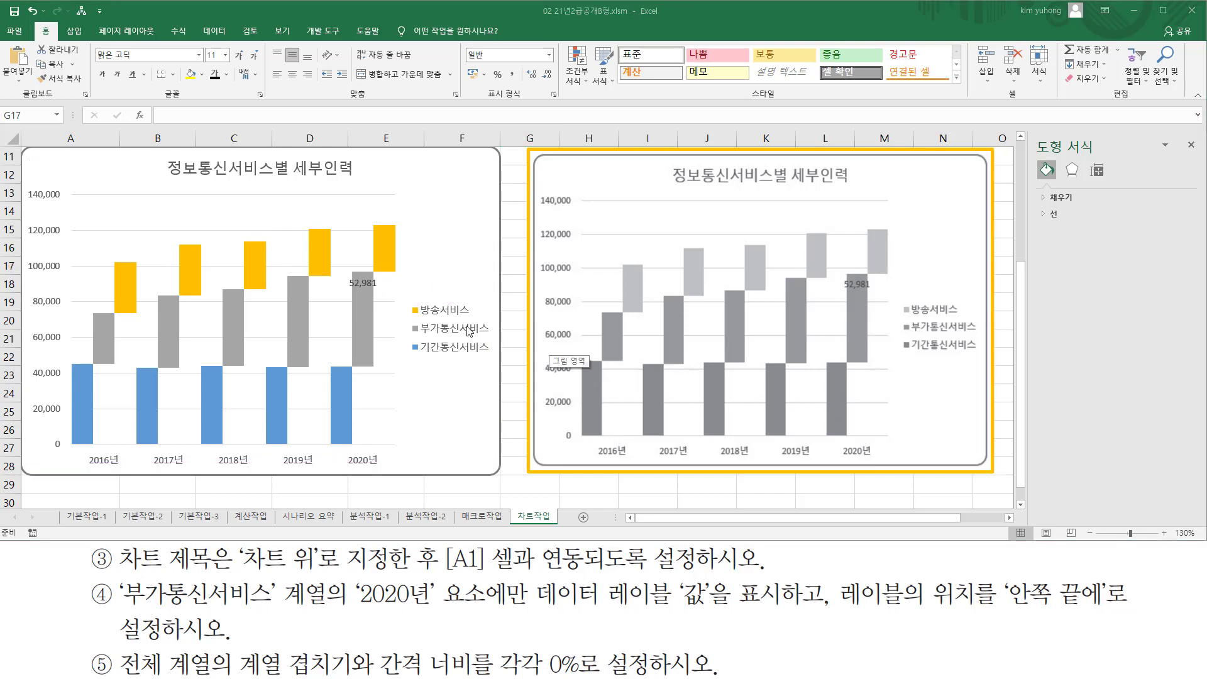
scroll(448, 325, "up", 3)
scroll(448, 326, "down", 4)
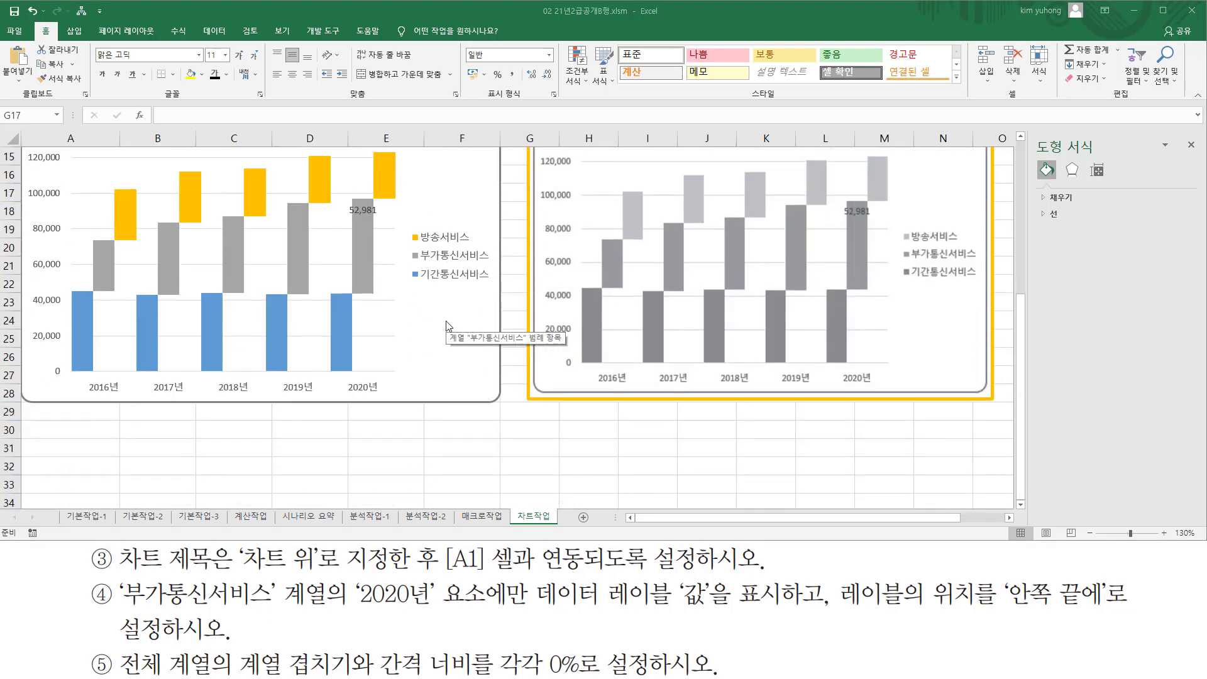
scroll(448, 326, "up", 3)
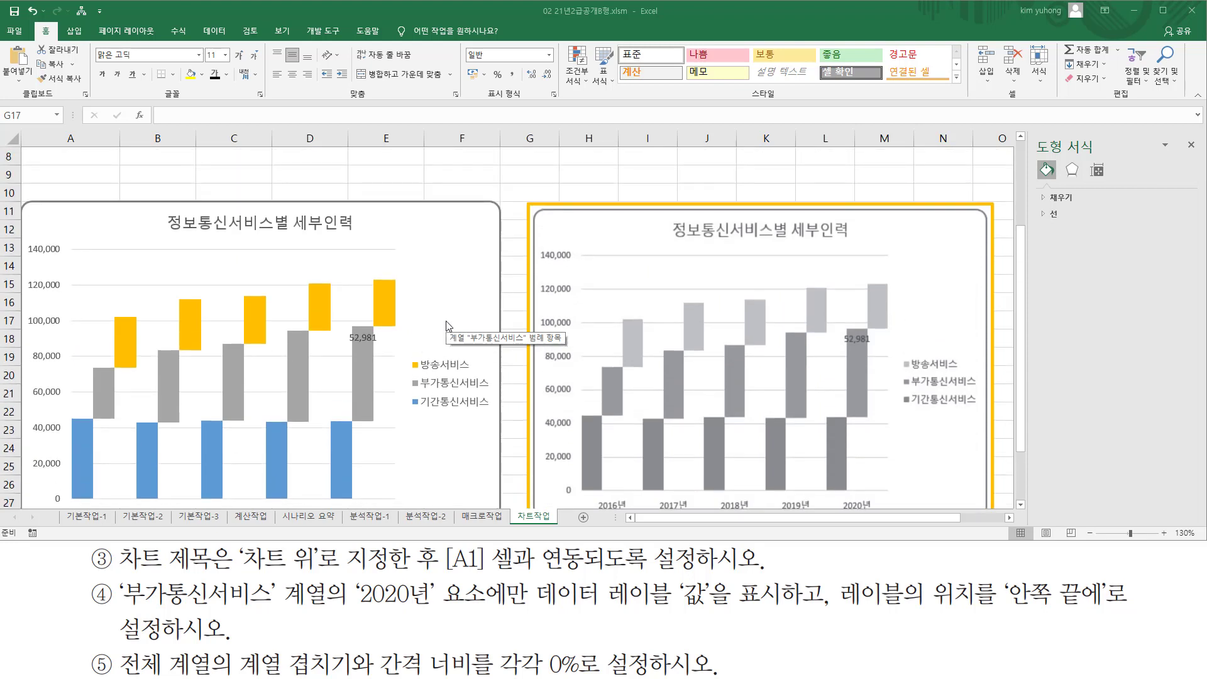